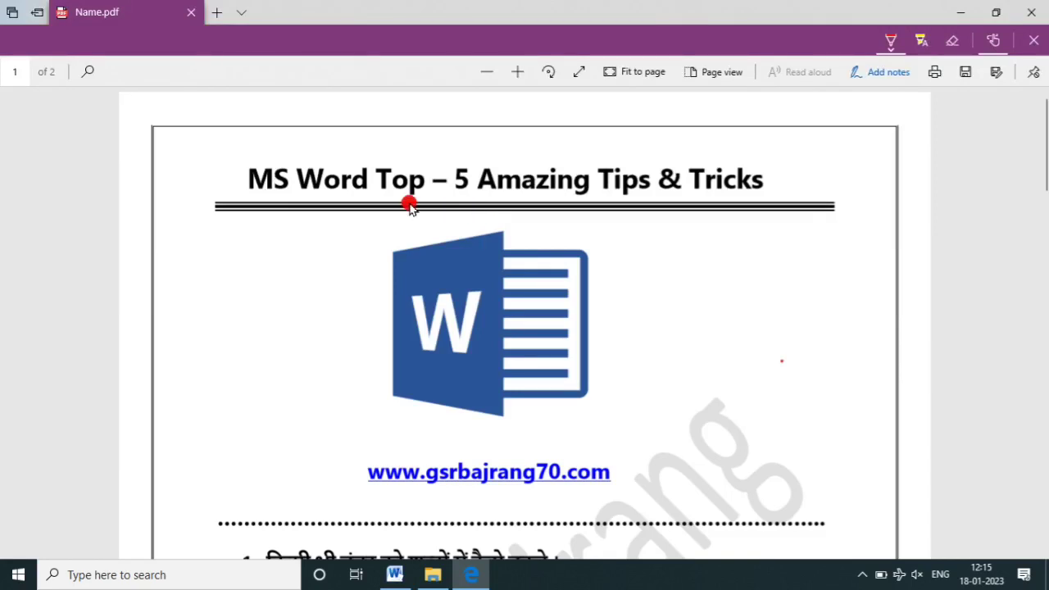
Draw a red ink curve under the title's left end and a bracket at its right end
drag(208, 213, 320, 221)
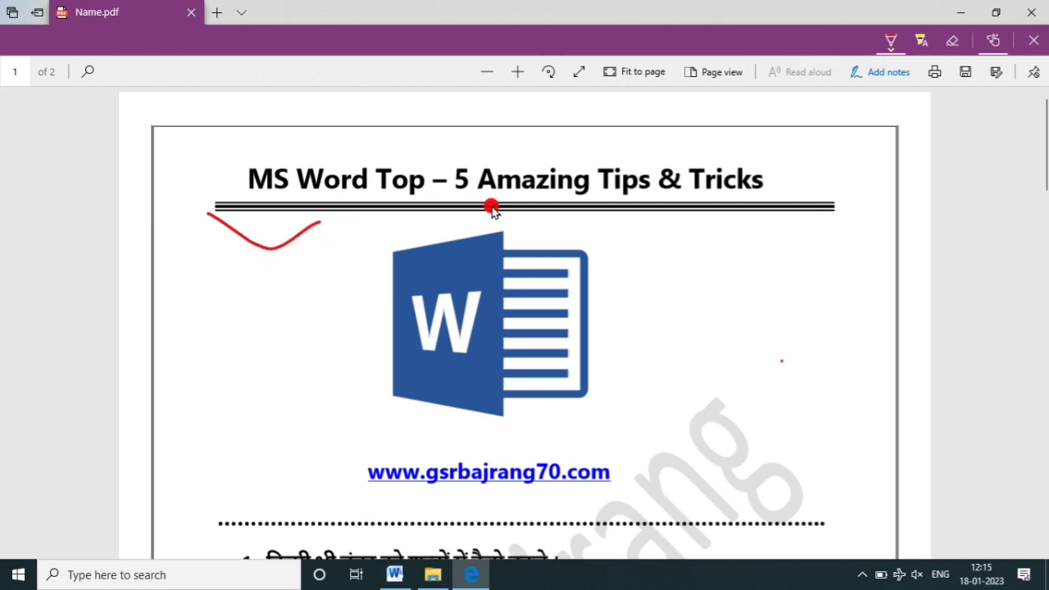
drag(755, 150, 743, 229)
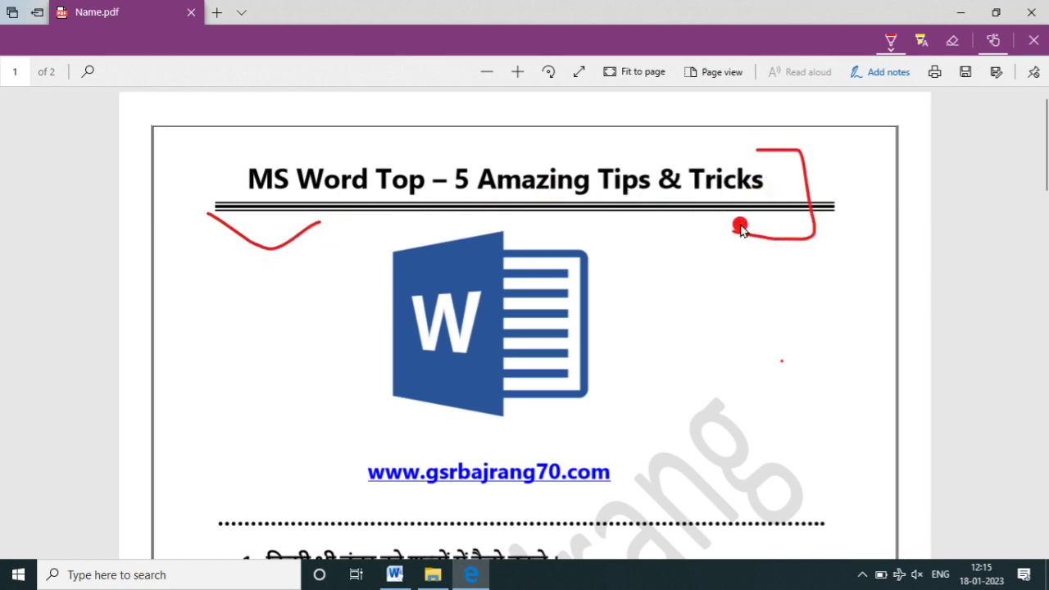
drag(740, 230, 735, 233)
Ink red curves under the section 1 heading, a dash beside 96135 and an underline under its words
scroll(475, 229, down, 3)
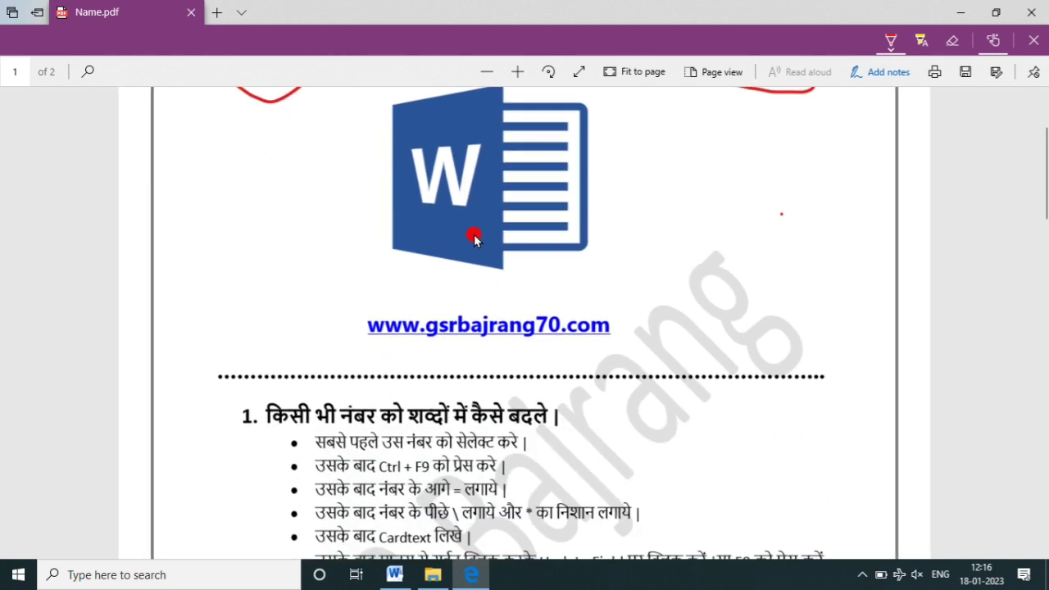
drag(196, 356, 259, 371)
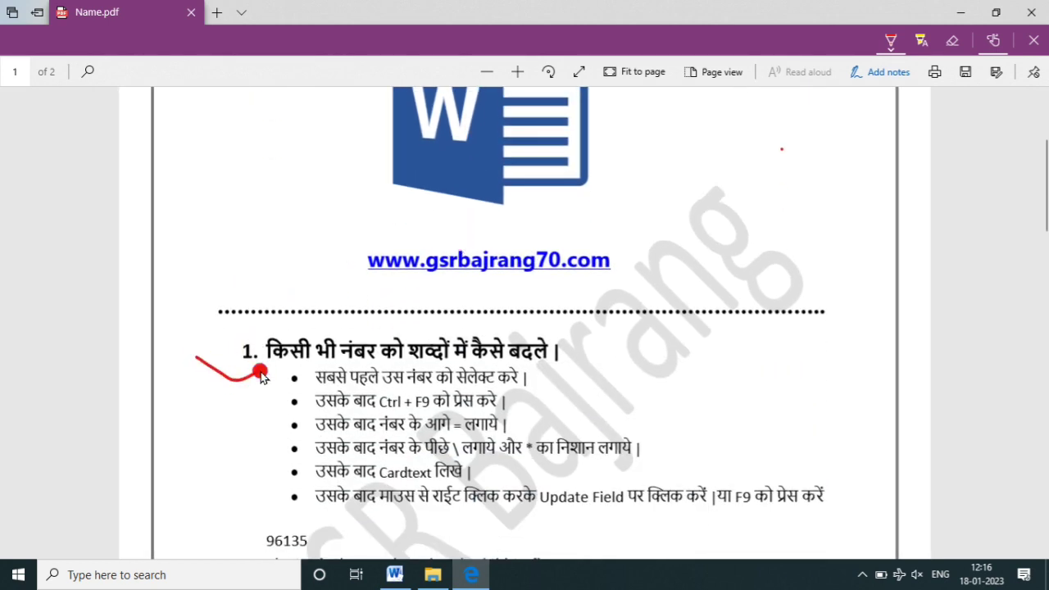
scroll(474, 351, down, 1)
scroll(474, 351, down, 1)
drag(541, 291, 629, 277)
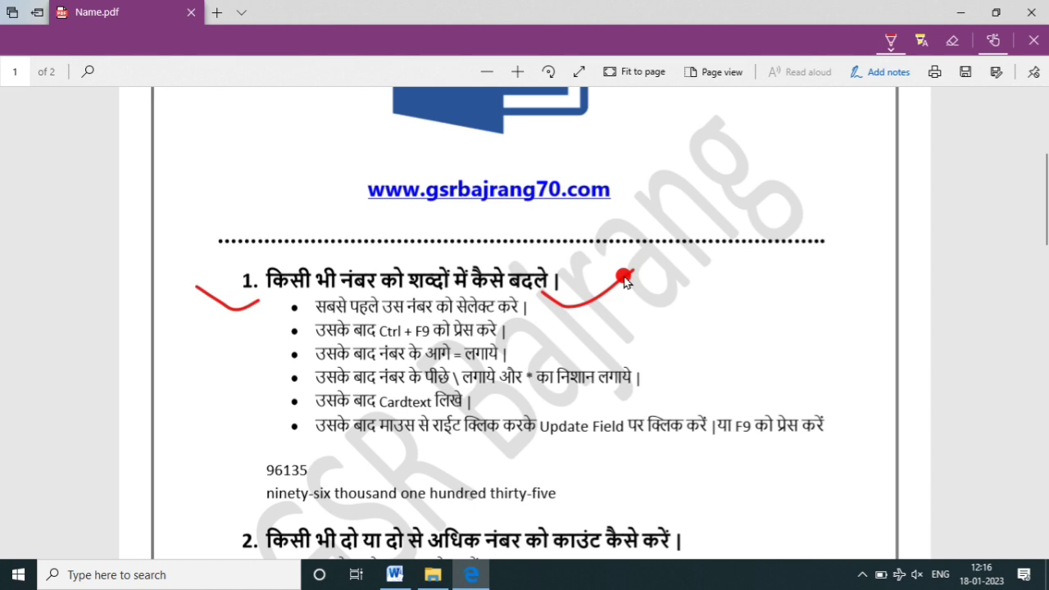
scroll(625, 282, down, 1)
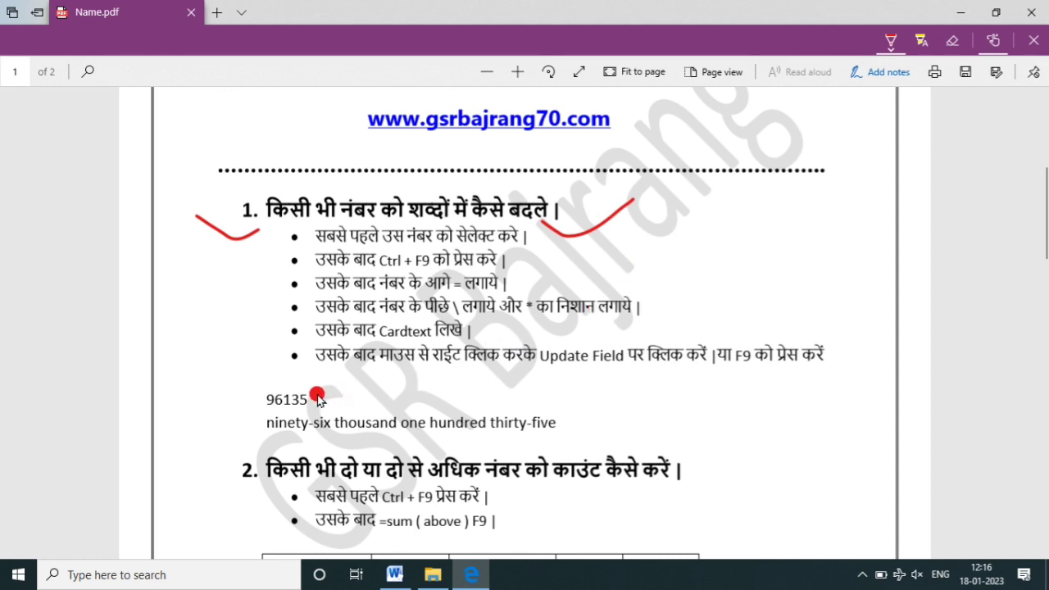
drag(316, 395, 367, 396)
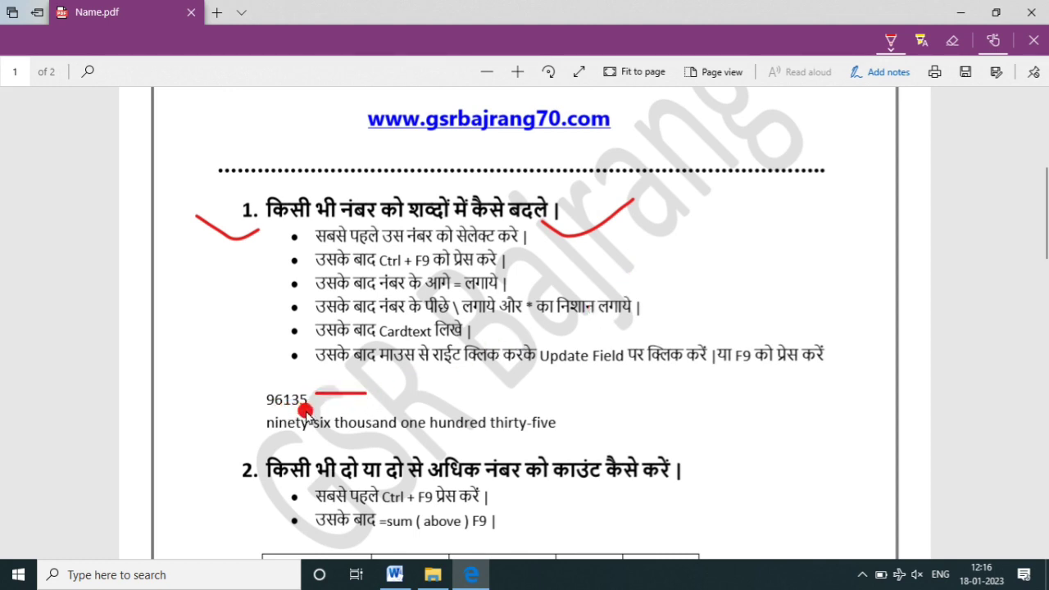
drag(272, 434, 559, 436)
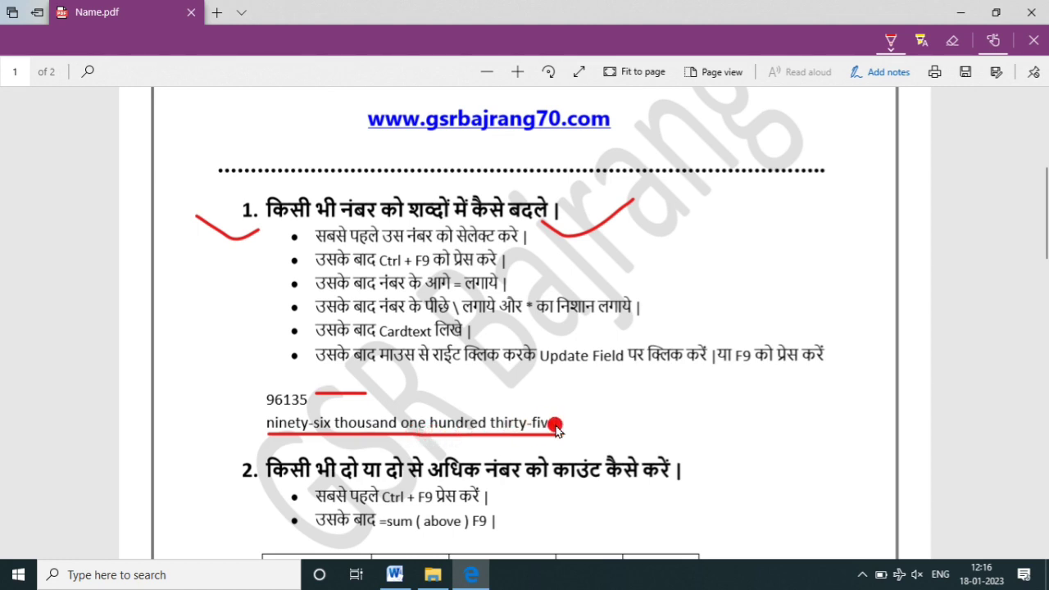
scroll(555, 427, down, 3)
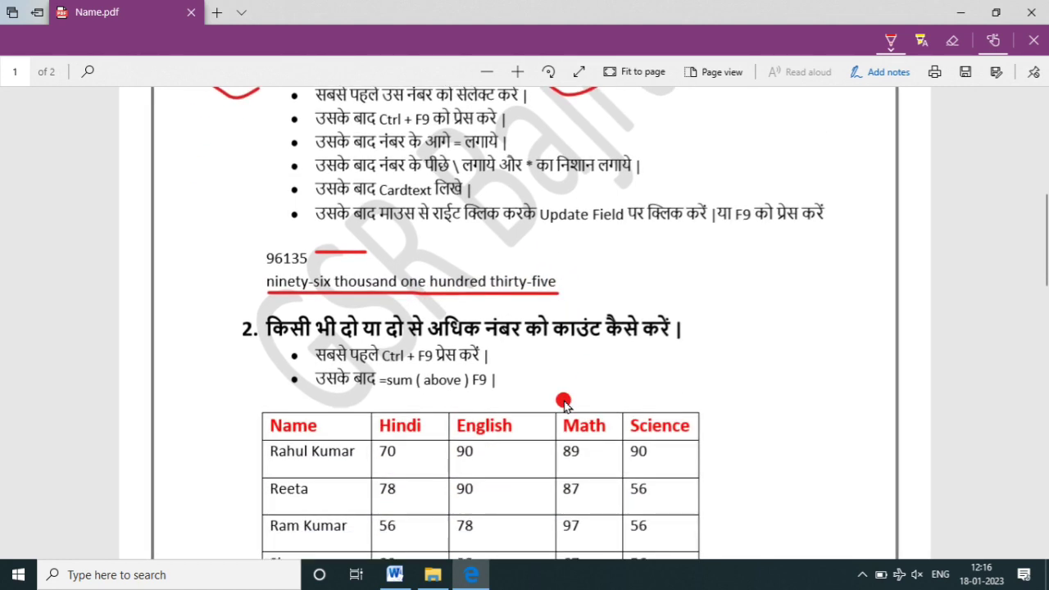
Tick heading 2, bracket the marks table, trace the Hindi column and circle 293 in red
drag(218, 347, 285, 332)
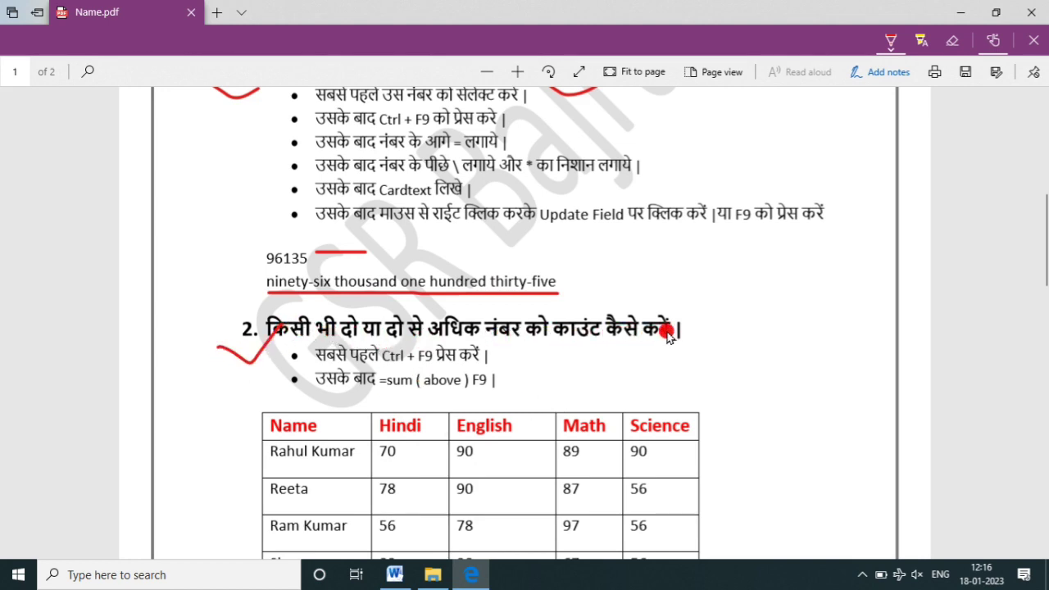
scroll(668, 336, down, 3)
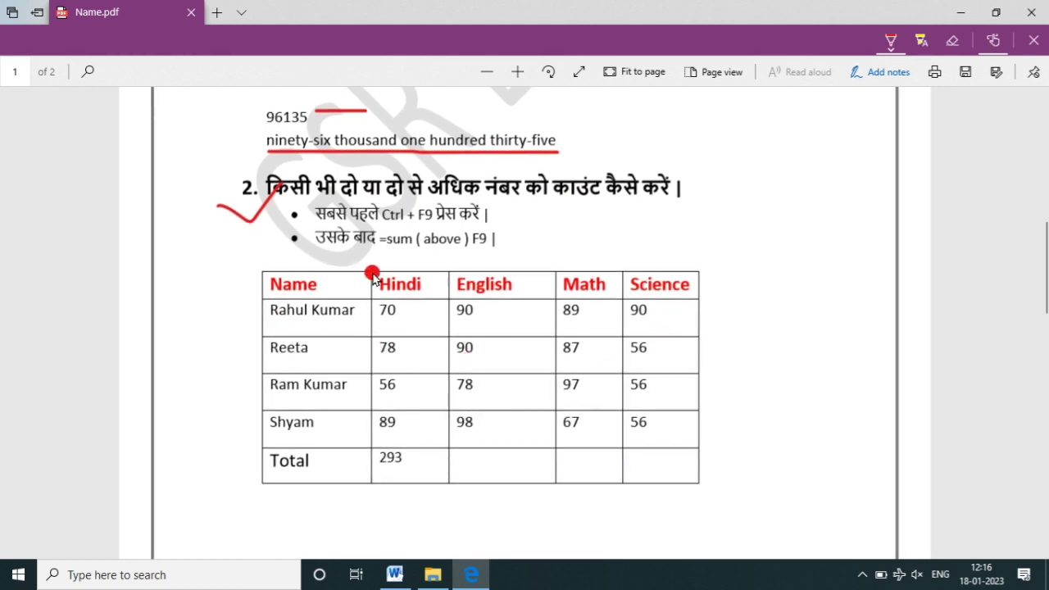
mouse_move(687, 244)
mouse_down()
mouse_move(754, 474)
mouse_move(714, 500)
mouse_up()
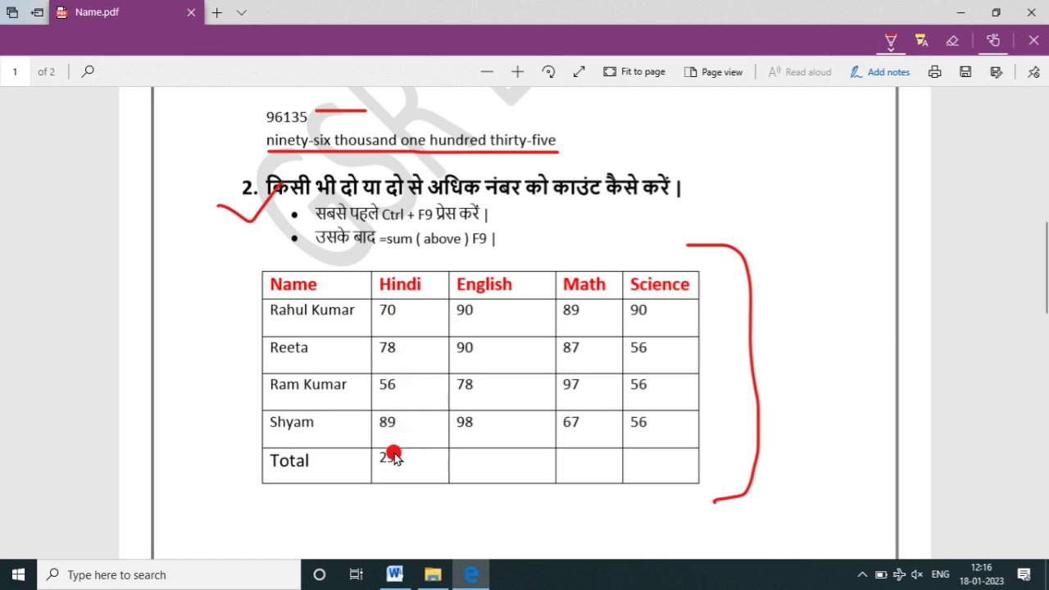
mouse_move(408, 307)
mouse_down()
mouse_move(427, 342)
mouse_move(407, 429)
mouse_up()
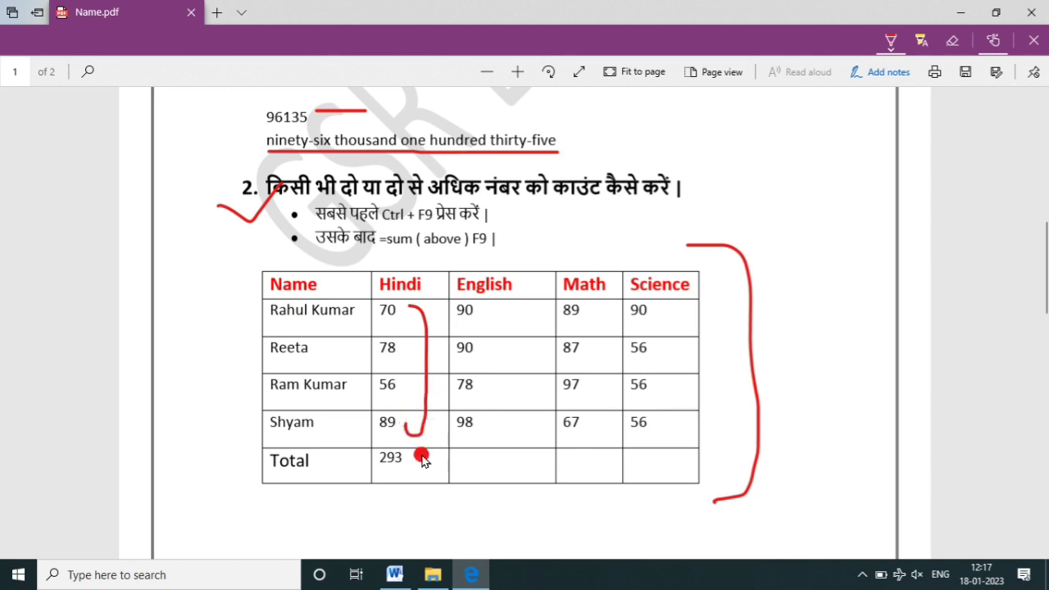
mouse_move(374, 473)
mouse_down()
mouse_move(372, 451)
mouse_move(385, 478)
mouse_up()
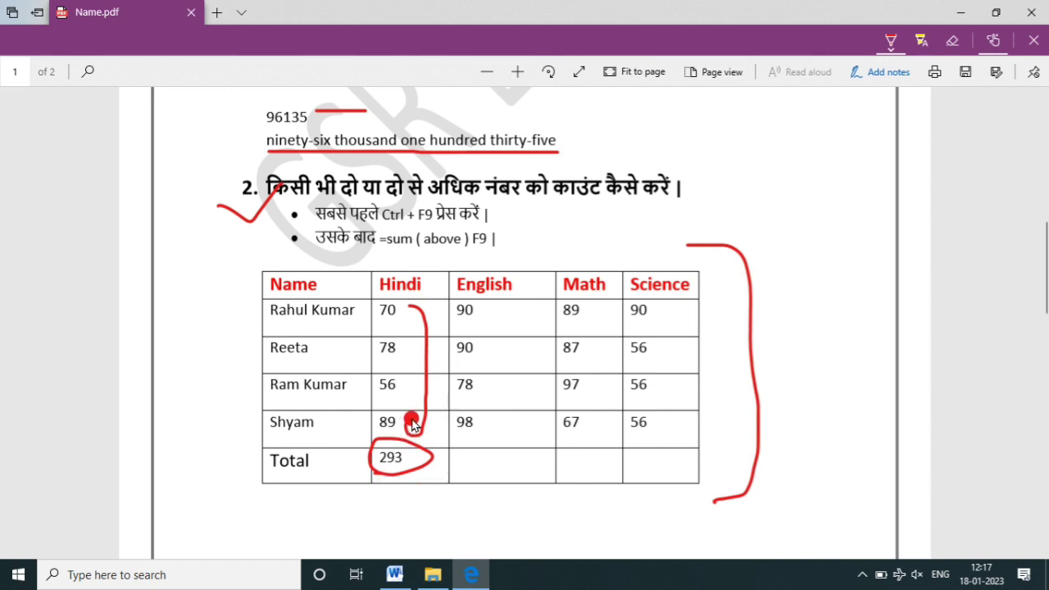
scroll(410, 422, down, 5)
Tick the section 3 heading and bracket its second bullet in red ink
drag(232, 346, 267, 354)
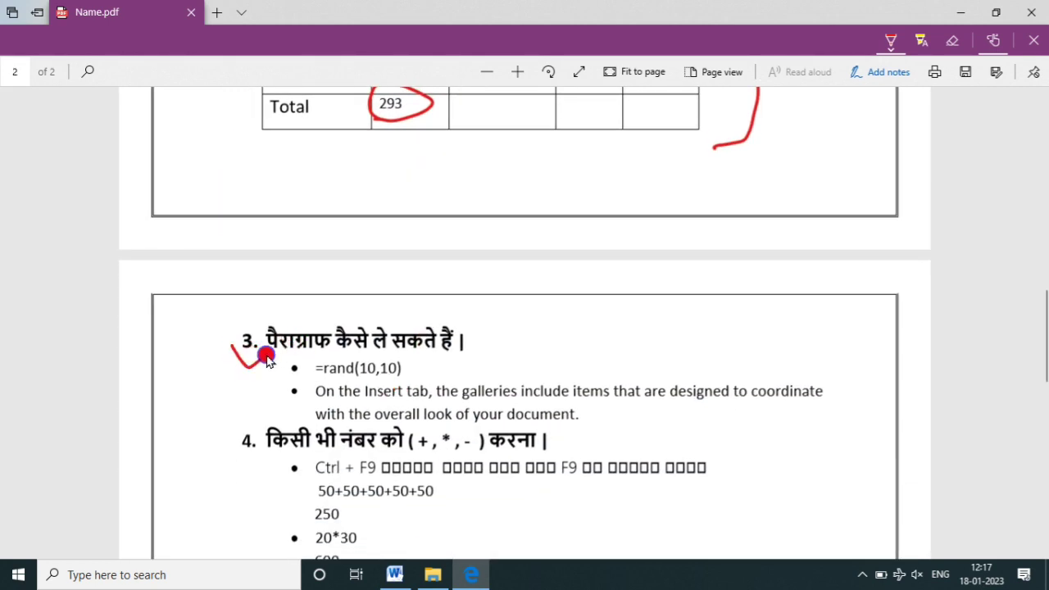
scroll(458, 353, down, 2)
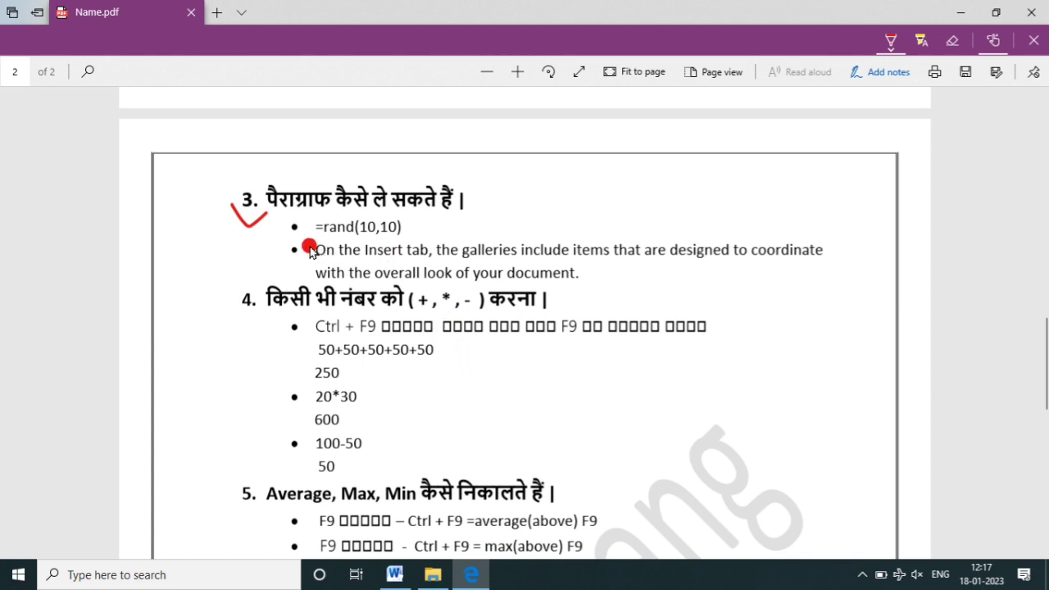
drag(315, 256, 341, 261)
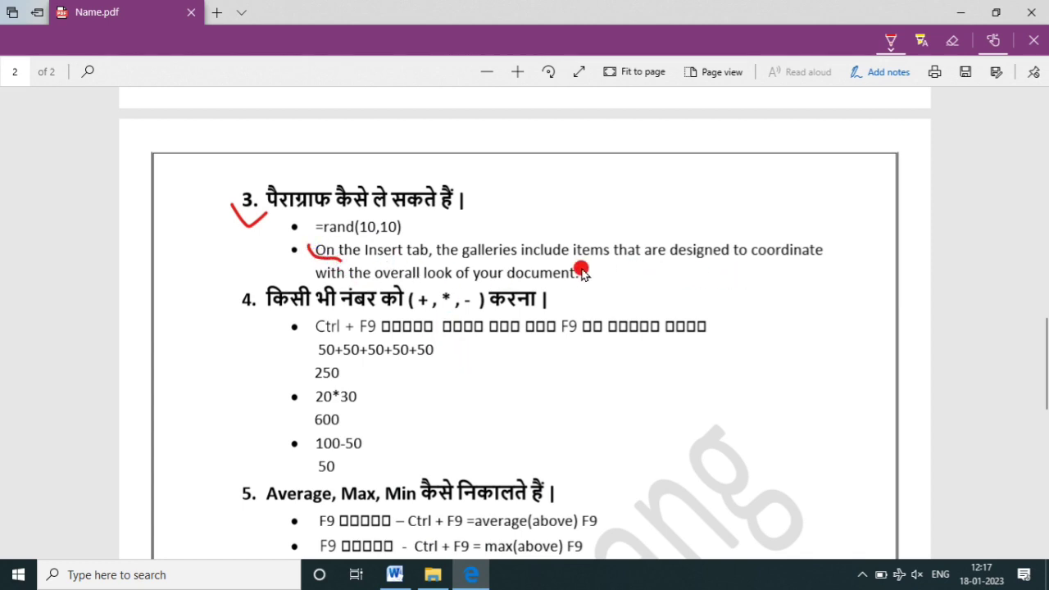
drag(580, 266, 580, 295)
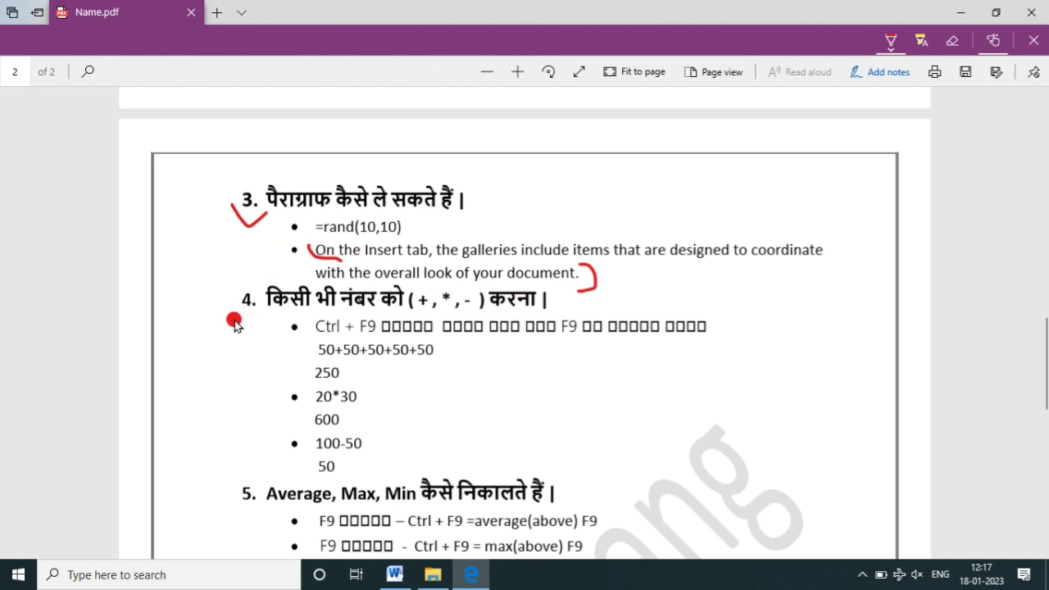
Underline the section 4 heading and mark its plus and minus signs in red
drag(223, 313, 293, 304)
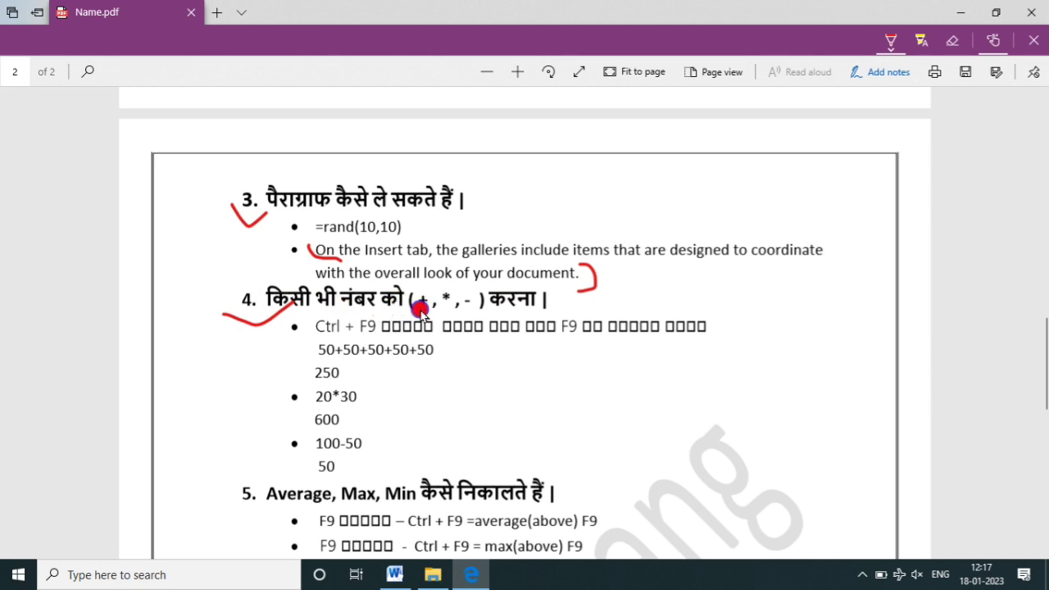
drag(418, 310, 427, 311)
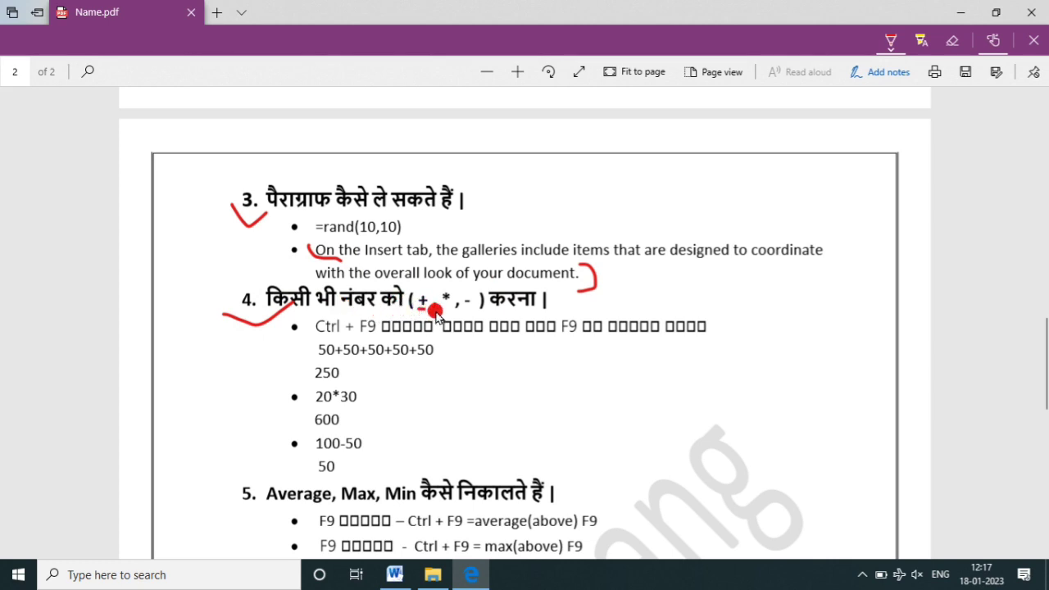
drag(465, 302, 479, 302)
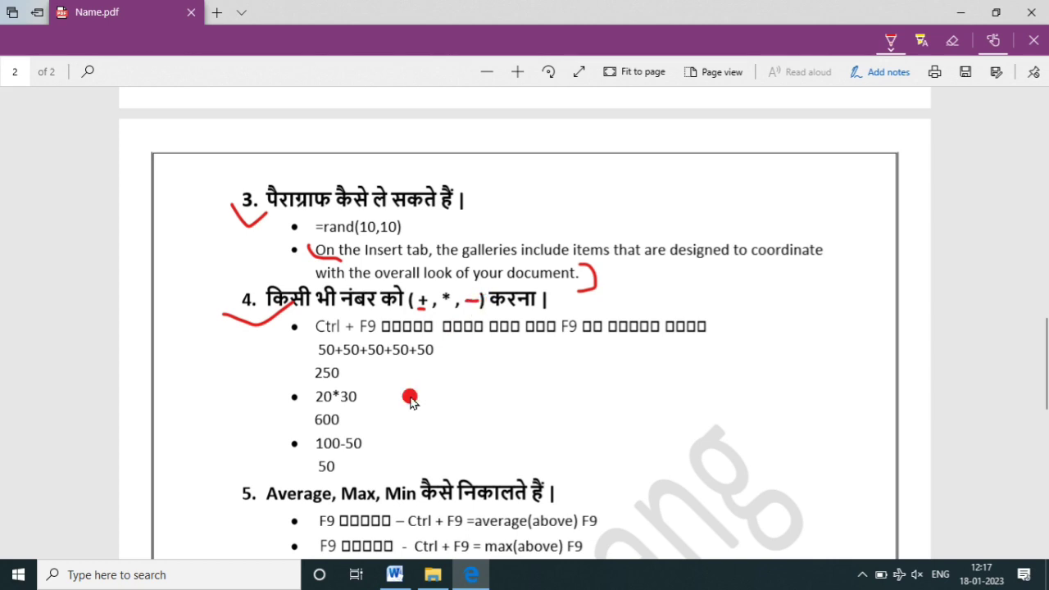
Underline the 50+50+50+50+50 example and the section 5 heading in red
scroll(377, 368, down, 1)
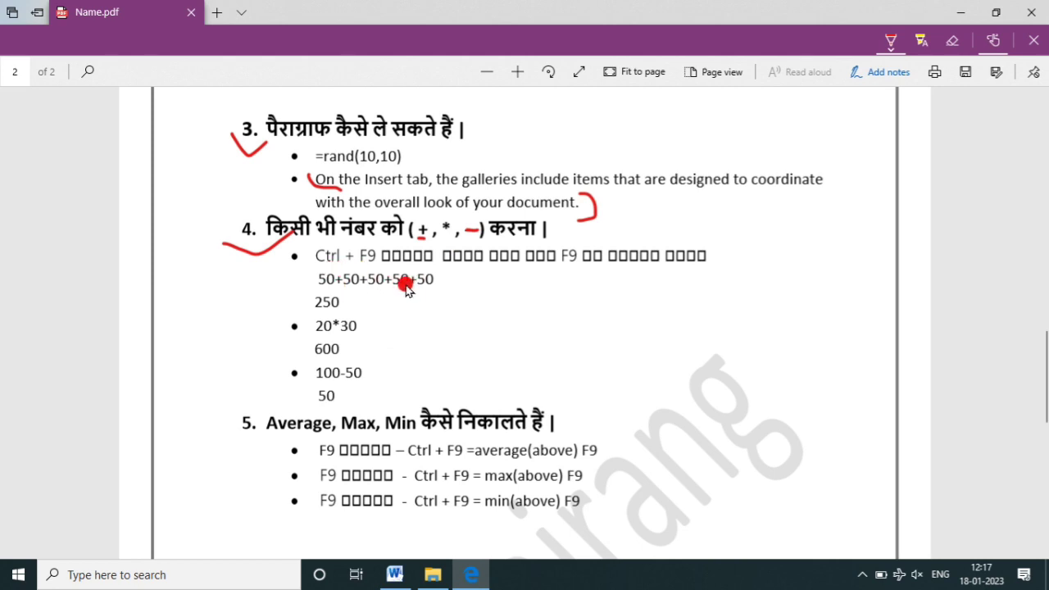
drag(320, 287, 432, 289)
scroll(410, 286, down, 1)
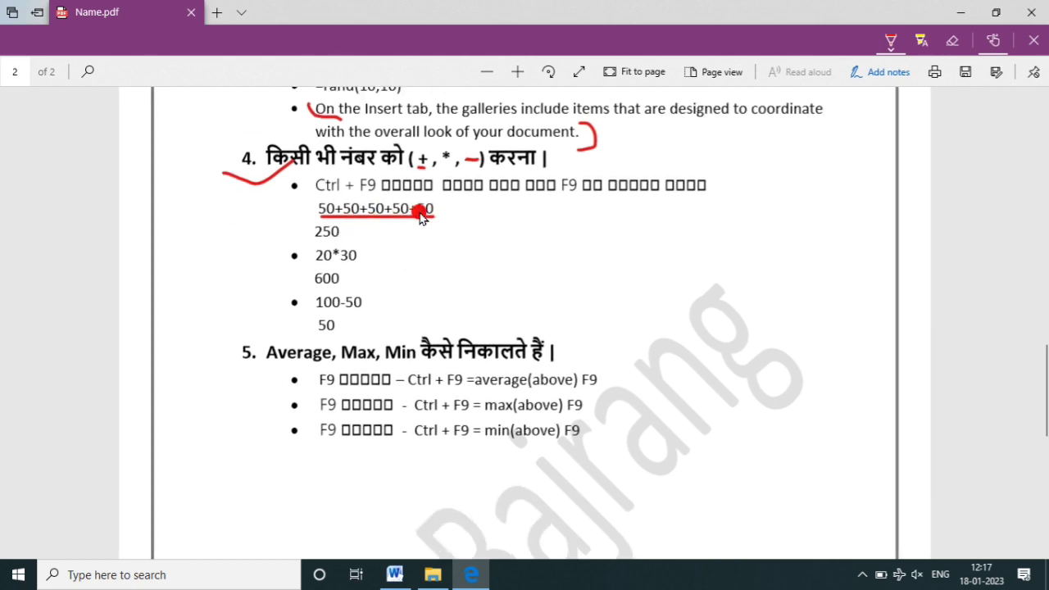
scroll(332, 252, down, 1)
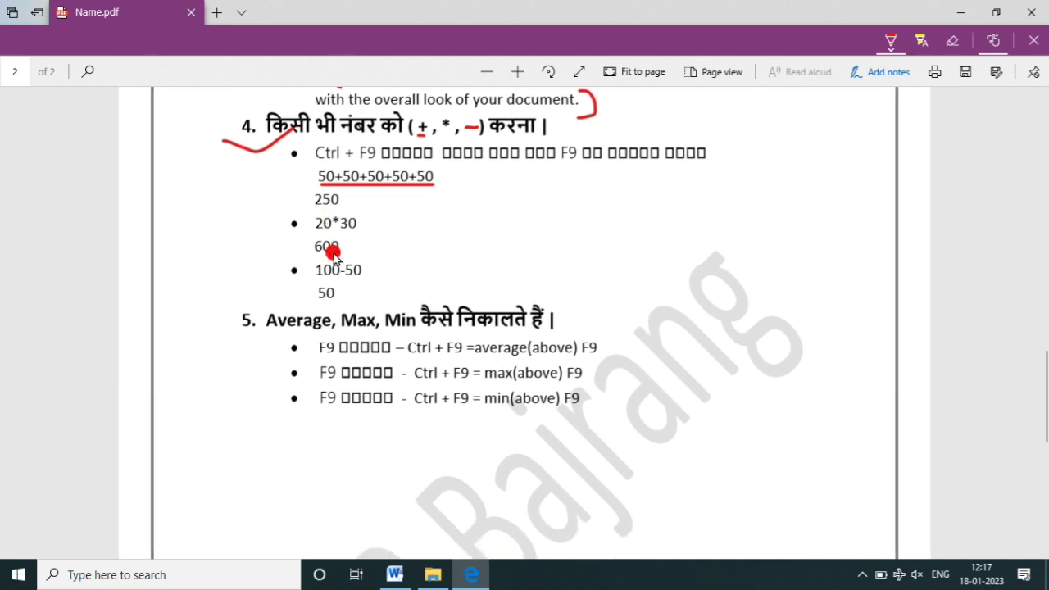
scroll(332, 254, down, 1)
drag(237, 290, 276, 299)
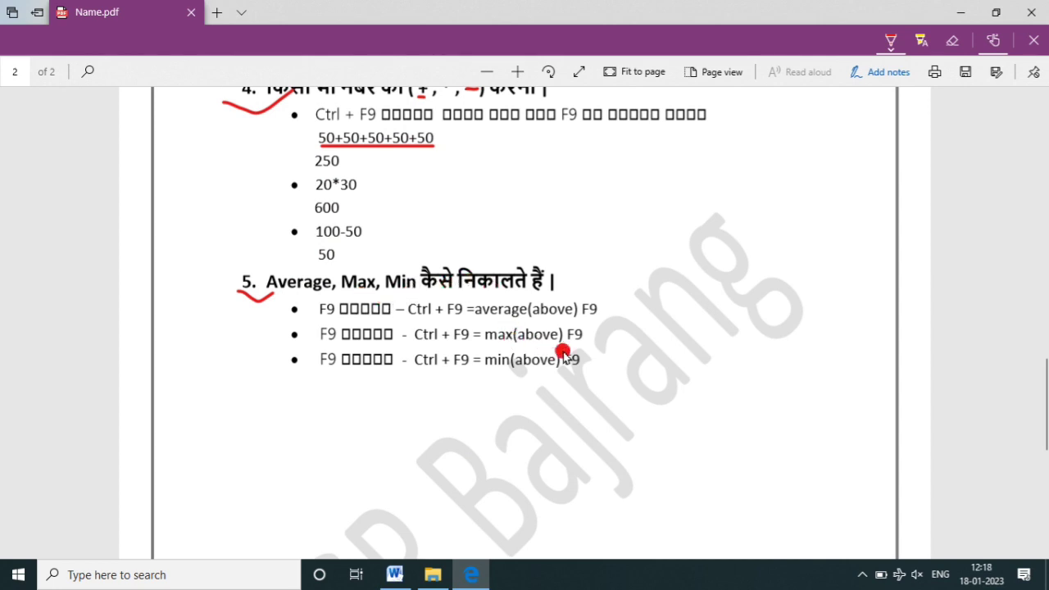
scroll(574, 328, up, 4)
scroll(578, 311, up, 4)
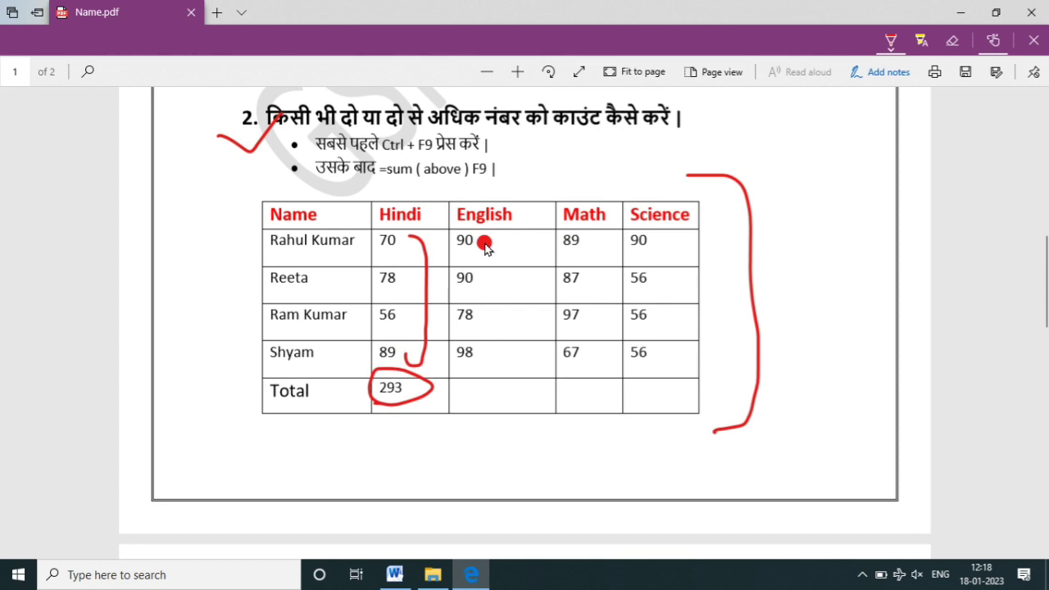
Draw a red line down the English column's scores, then return to page 1's top
mouse_move(485, 232)
mouse_down()
mouse_move(518, 344)
mouse_move(500, 358)
mouse_up()
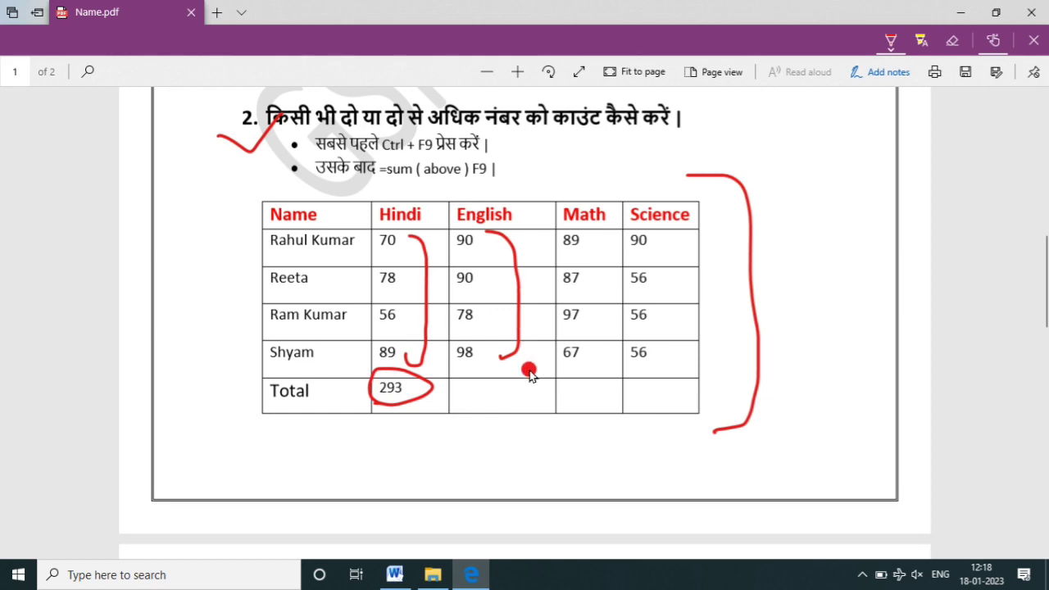
scroll(500, 364, down, 3)
scroll(480, 361, down, 4)
scroll(463, 365, down, 4)
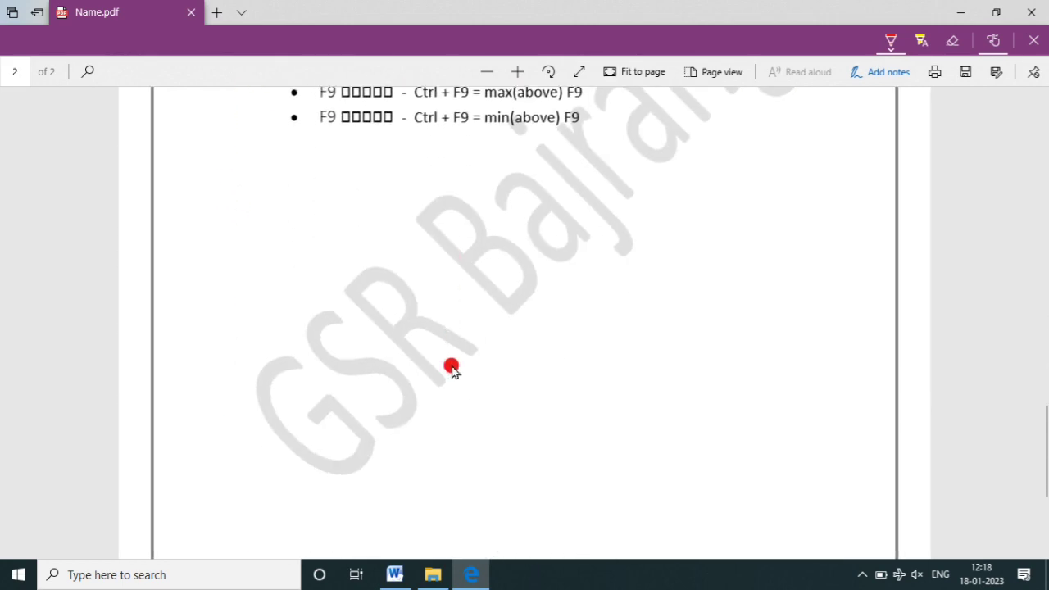
scroll(453, 368, up, 3)
scroll(453, 368, up, 5)
scroll(453, 368, up, 4)
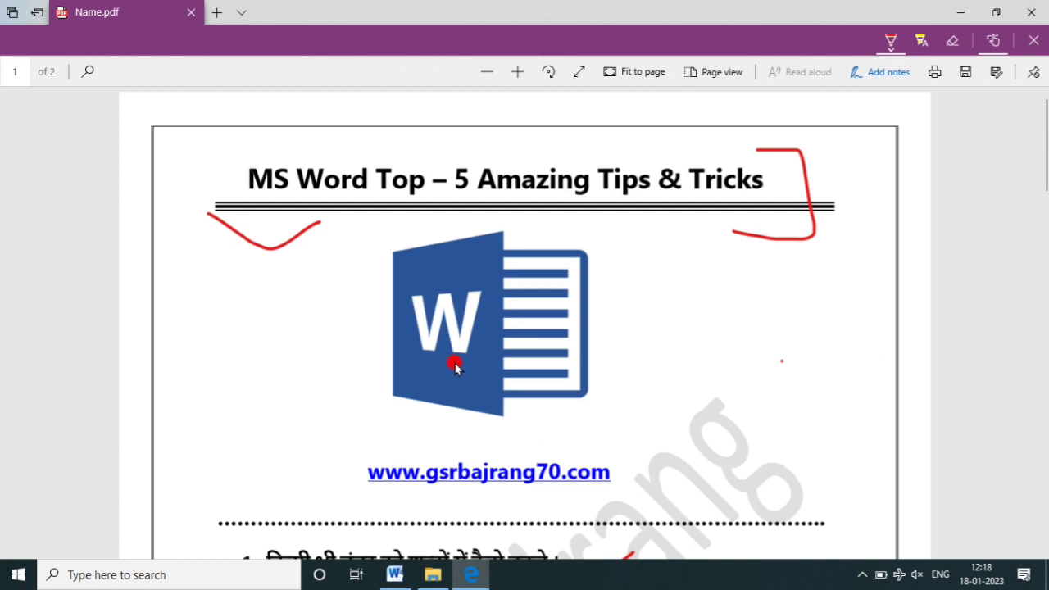
scroll(456, 367, down, 1)
scroll(456, 366, down, 2)
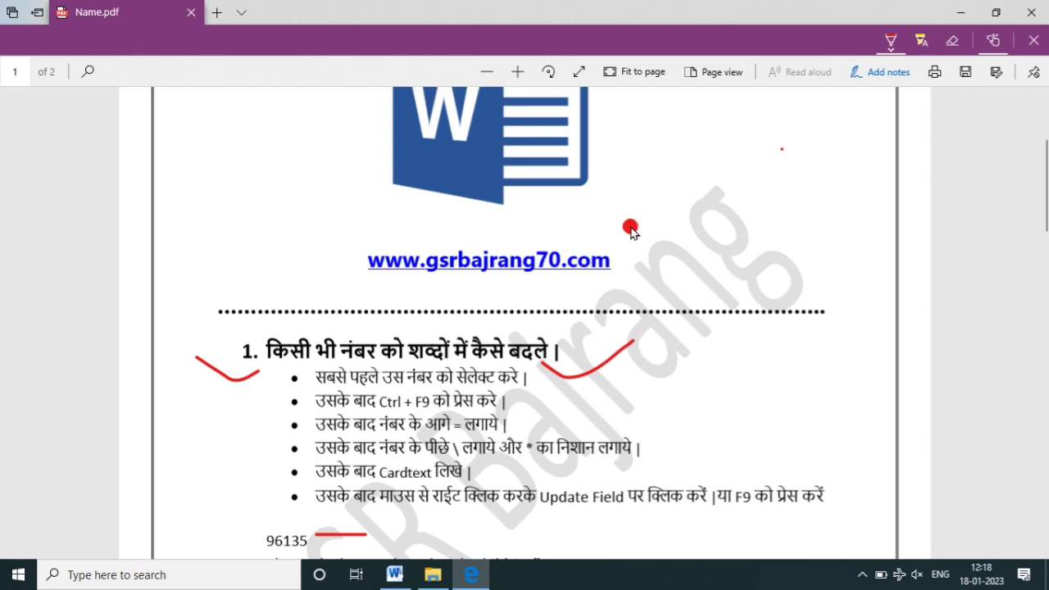
mouse_move(639, 229)
mouse_down()
mouse_move(375, 300)
mouse_move(649, 250)
mouse_up()
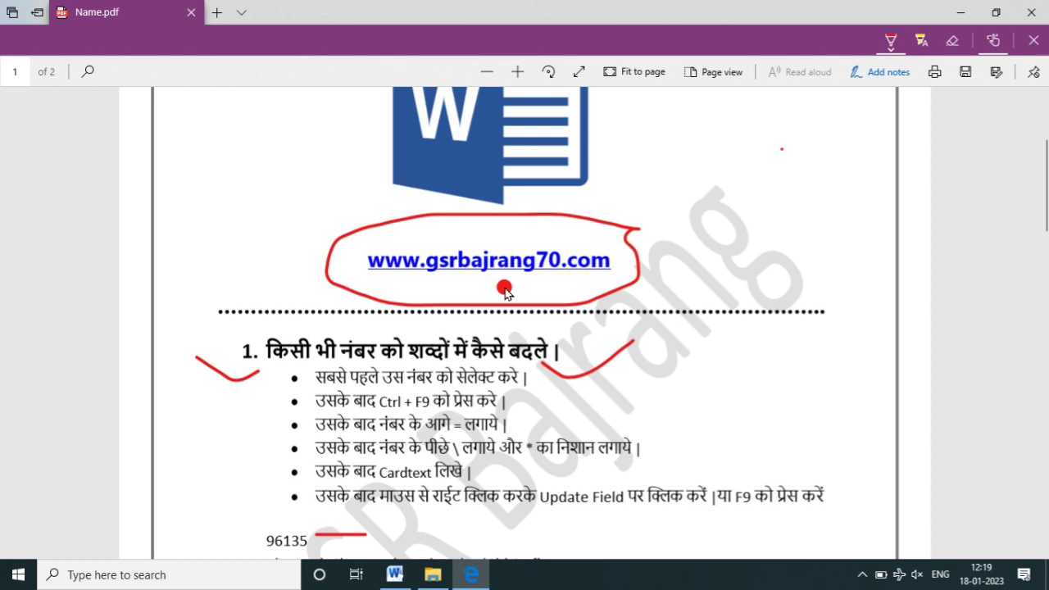
mouse_move(640, 259)
mouse_down()
mouse_move(710, 243)
mouse_move(697, 264)
mouse_up()
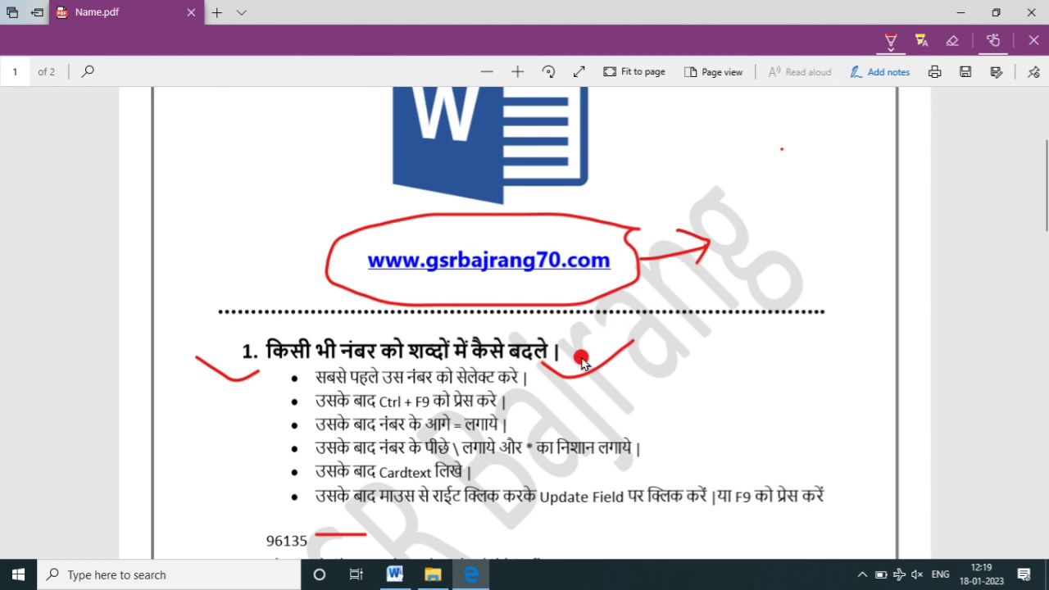
With the eraser, remove the red arrowhead and the ticks by heading 1
click(926, 46)
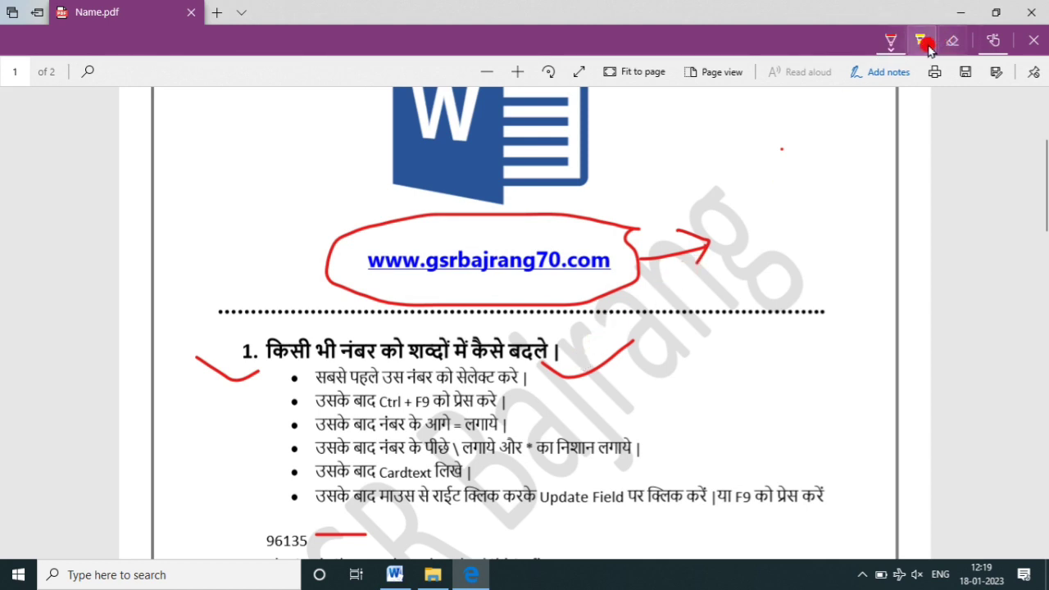
click(952, 41)
click(680, 248)
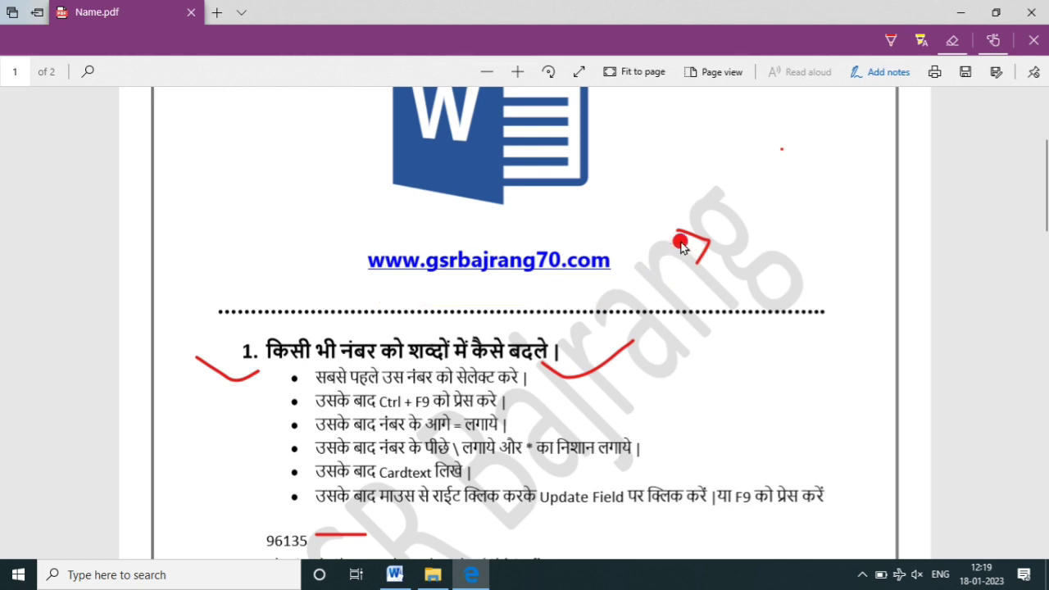
mouse_move(680, 247)
mouse_down()
mouse_move(745, 234)
mouse_move(604, 382)
mouse_move(281, 346)
mouse_move(242, 398)
mouse_up()
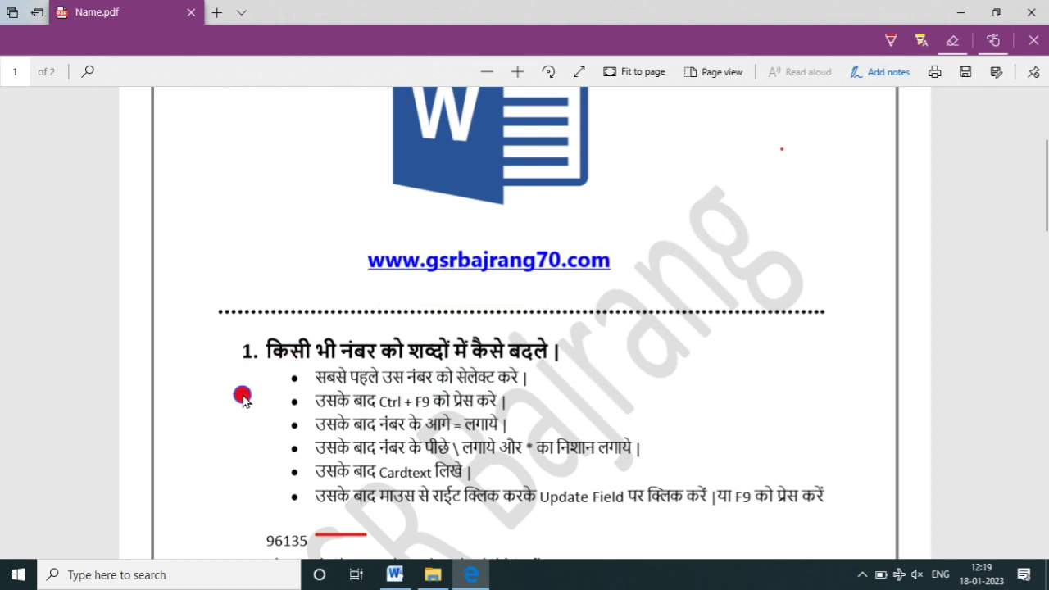
Erase the heading 2 tick, the column lines, the 293 circle and the table bracket
scroll(242, 399, down, 3)
drag(336, 306, 348, 361)
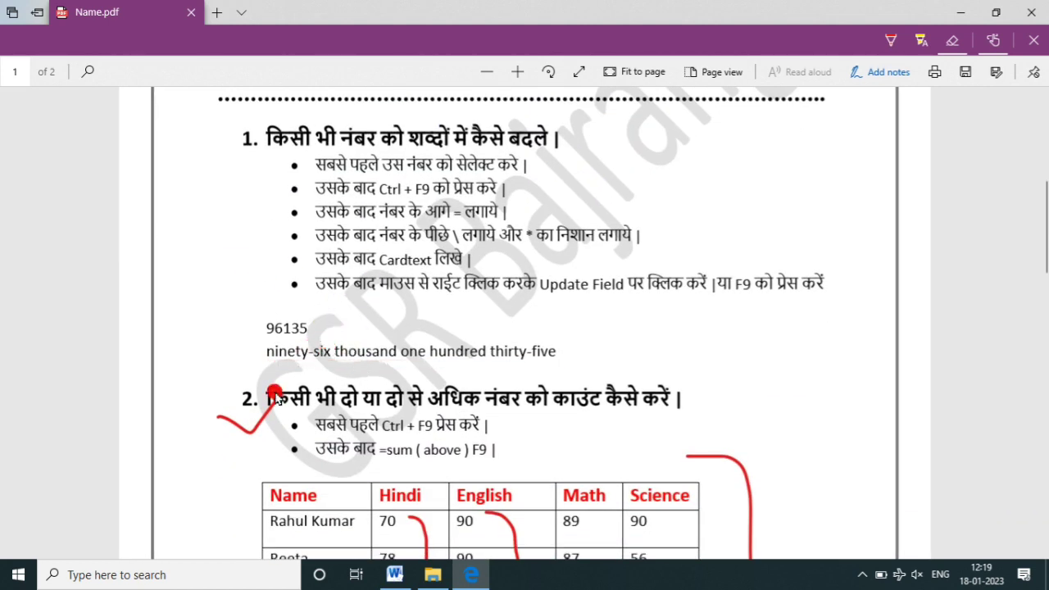
drag(275, 394, 298, 426)
scroll(444, 414, down, 3)
drag(461, 370, 563, 358)
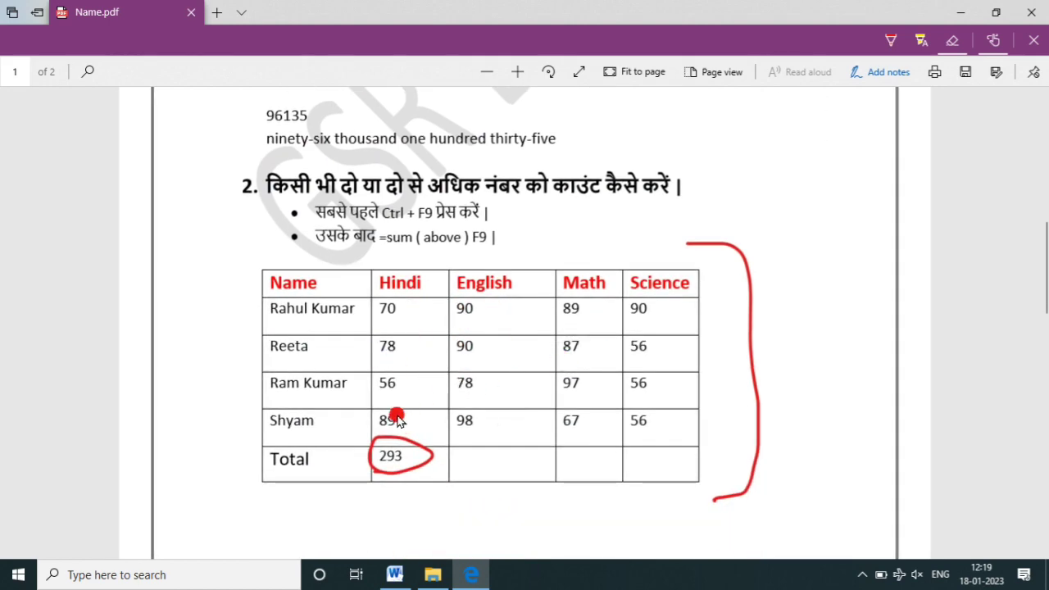
drag(396, 418, 406, 463)
drag(721, 353, 750, 352)
Erase the red curve and bracket around the document title
scroll(636, 270, up, 2)
scroll(604, 341, up, 5)
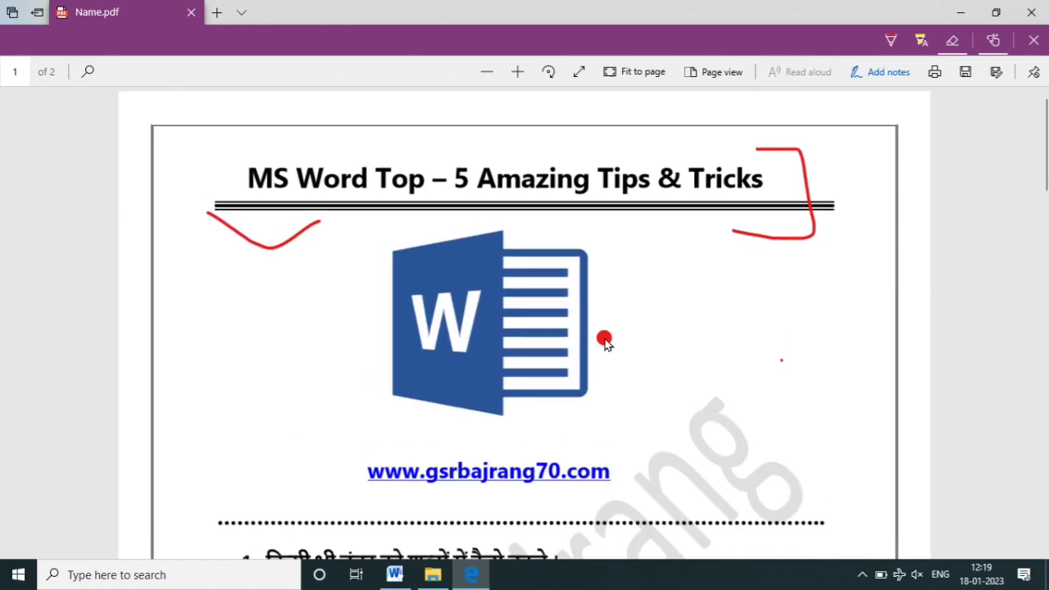
drag(254, 222, 270, 245)
drag(785, 203, 857, 231)
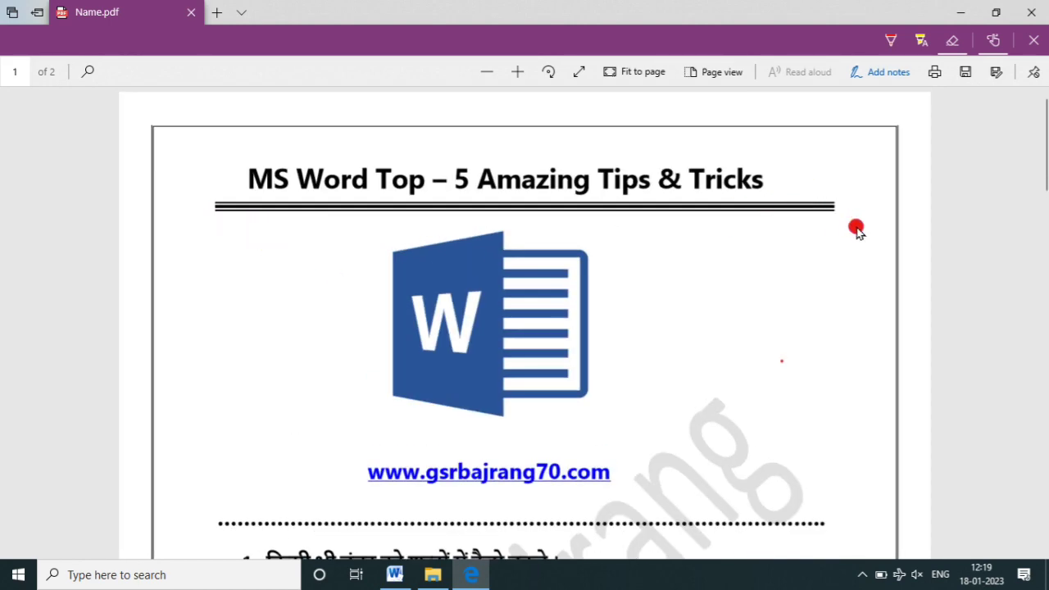
Erase page 2's marks on headings 3 and 4 and the 50+50+50+50+50 underline
scroll(438, 328, down, 4)
scroll(490, 323, down, 6)
scroll(470, 300, down, 5)
scroll(273, 203, down, 1)
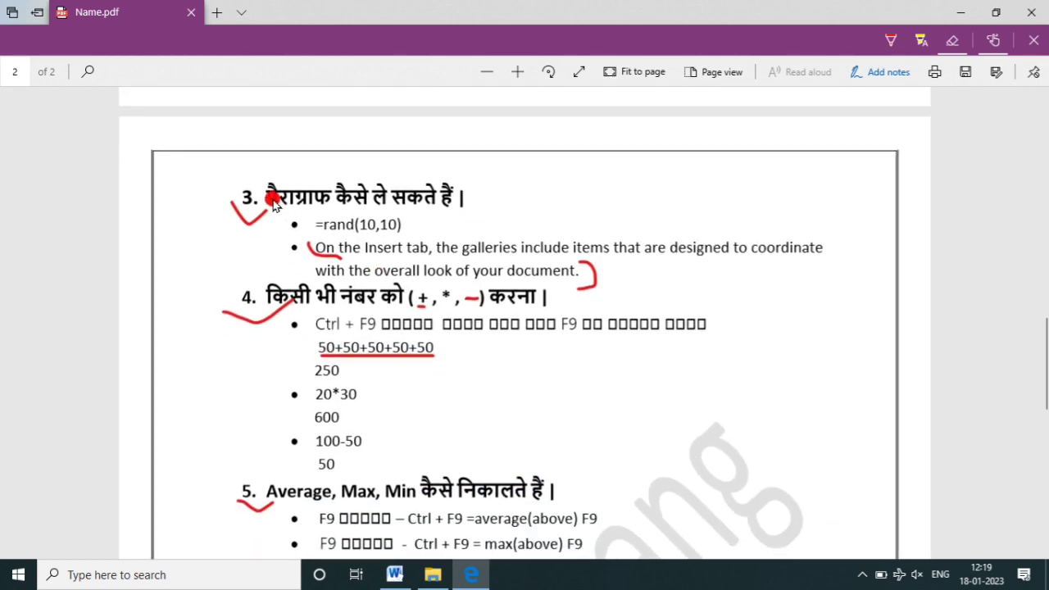
drag(273, 203, 291, 311)
drag(318, 250, 314, 260)
drag(353, 332, 360, 354)
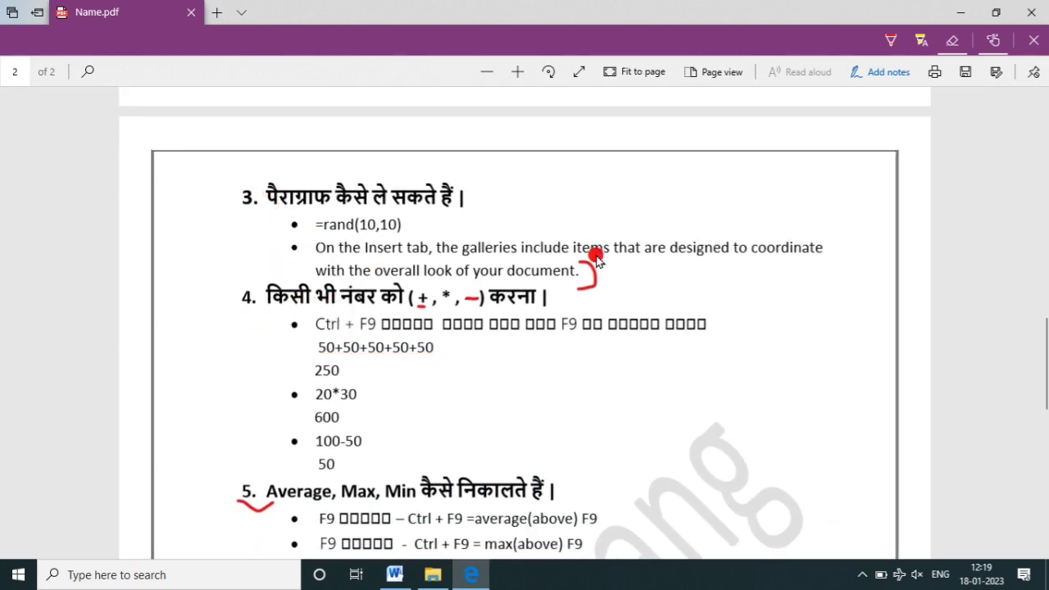
drag(598, 258, 585, 289)
Erase the last red mark near heading 5 and return to the top of page 1
scroll(368, 363, down, 3)
scroll(352, 497, down, 2)
drag(254, 278, 266, 294)
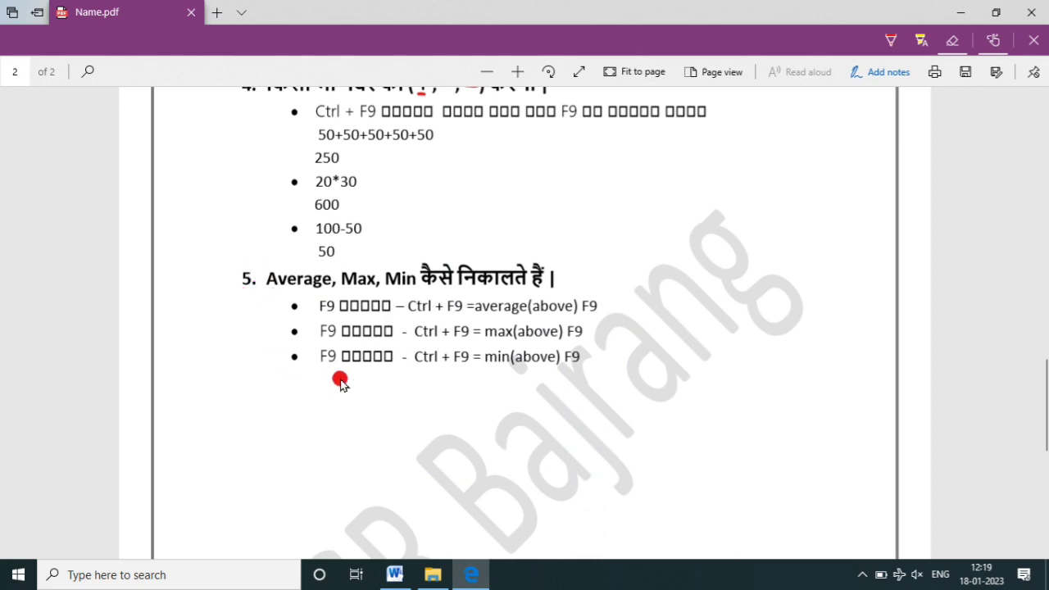
scroll(452, 386, down, 3)
scroll(468, 388, down, 3)
scroll(468, 388, up, 4)
scroll(466, 387, up, 8)
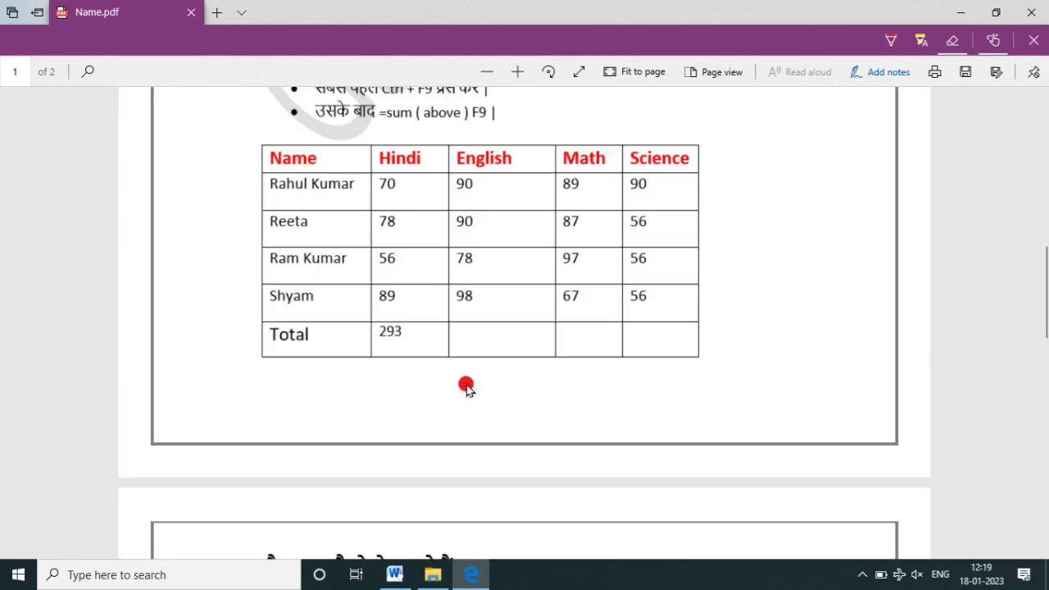
scroll(466, 387, up, 5)
scroll(466, 387, up, 3)
scroll(466, 387, up, 1)
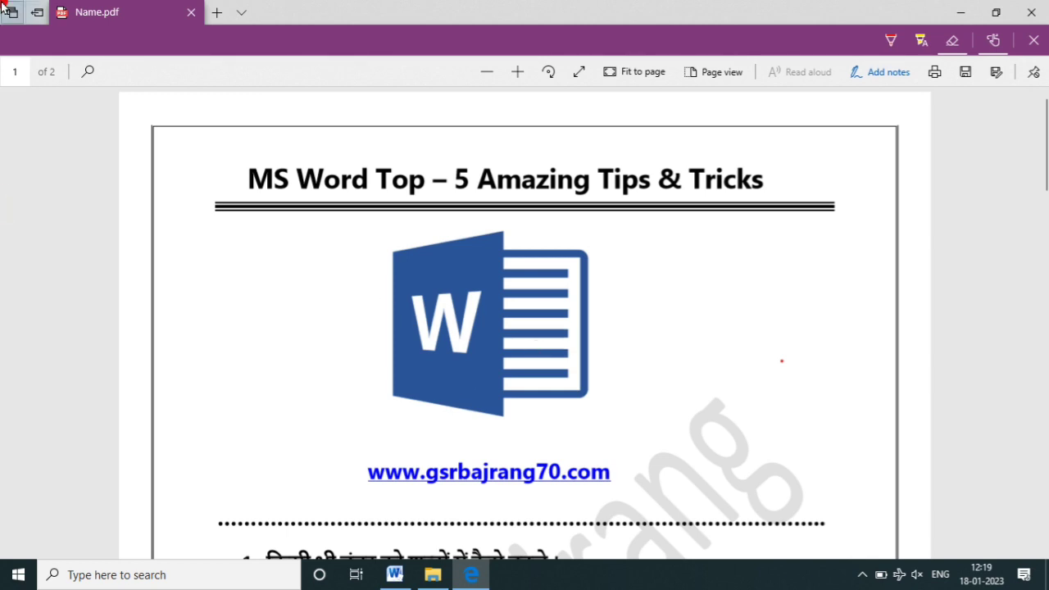
Draw a red curve under heading 1 and underline the number 96135
scroll(328, 171, down, 5)
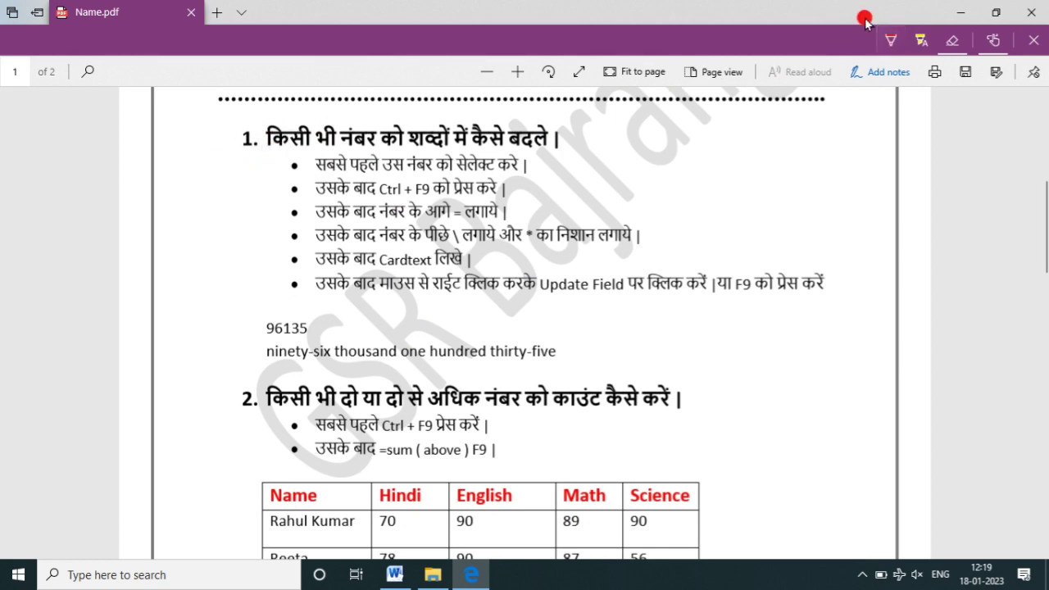
click(895, 37)
drag(209, 146, 287, 158)
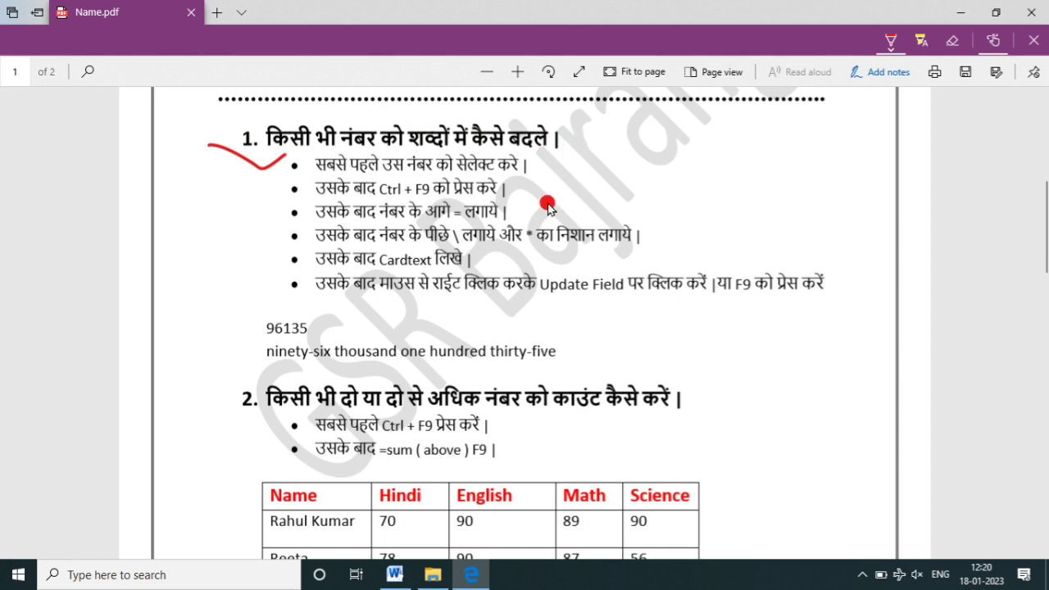
scroll(328, 275, down, 2)
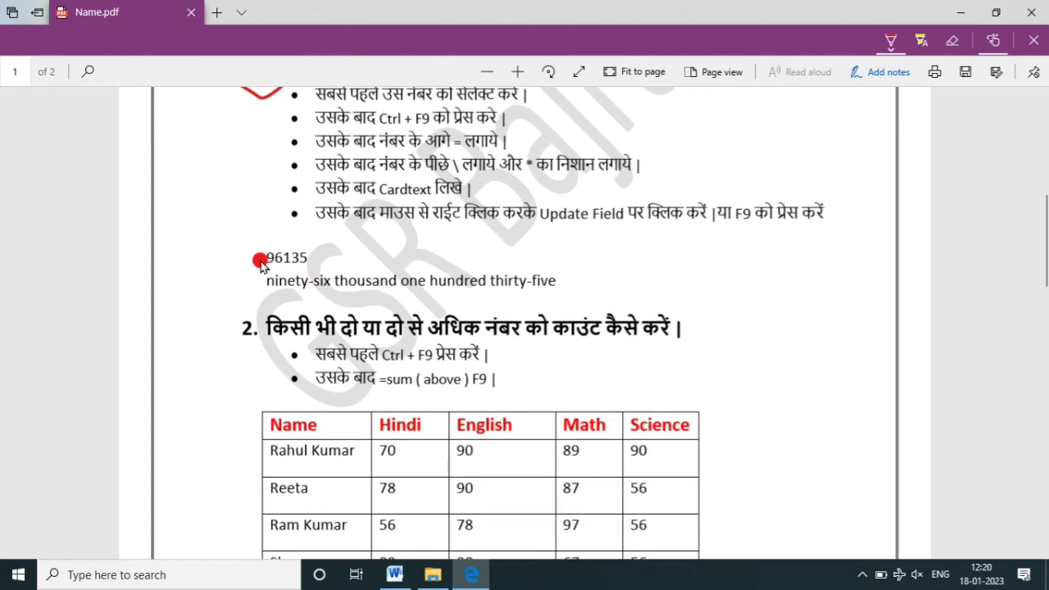
drag(261, 264, 315, 263)
In Word, start a new line after the min(above) note at the document's end
click(396, 574)
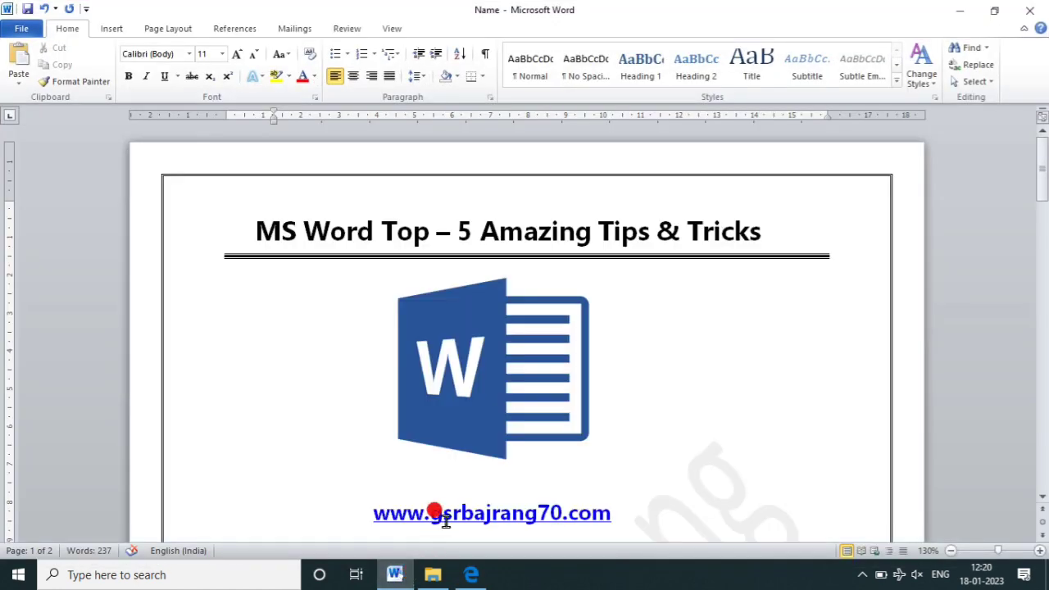
scroll(445, 492, down, 10)
scroll(510, 421, down, 10)
scroll(438, 410, down, 10)
scroll(402, 416, down, 10)
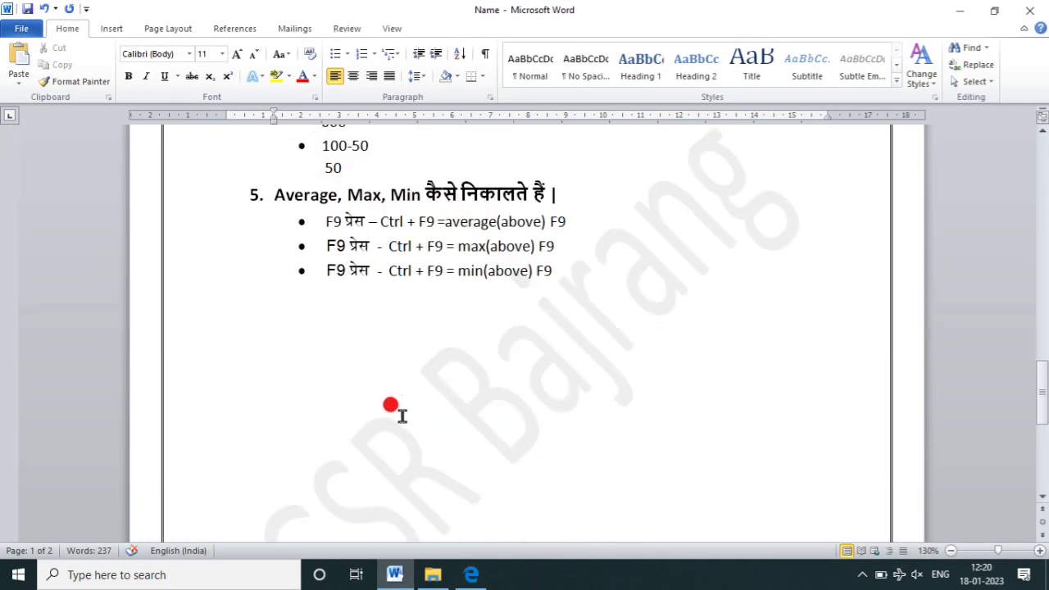
scroll(401, 416, down, 5)
click(307, 261)
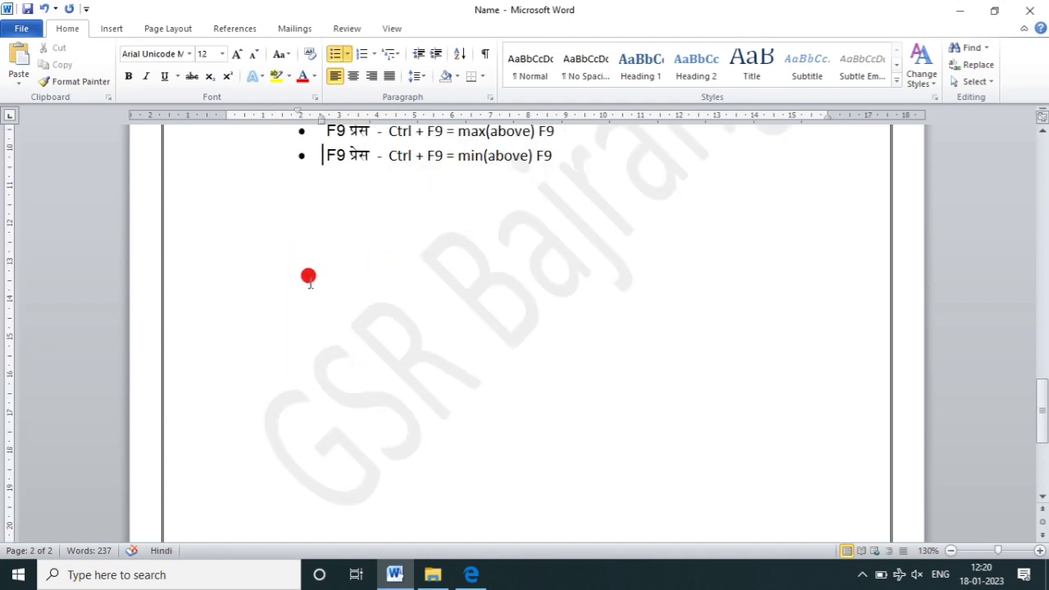
click(569, 155)
key(Return)
key(Return)
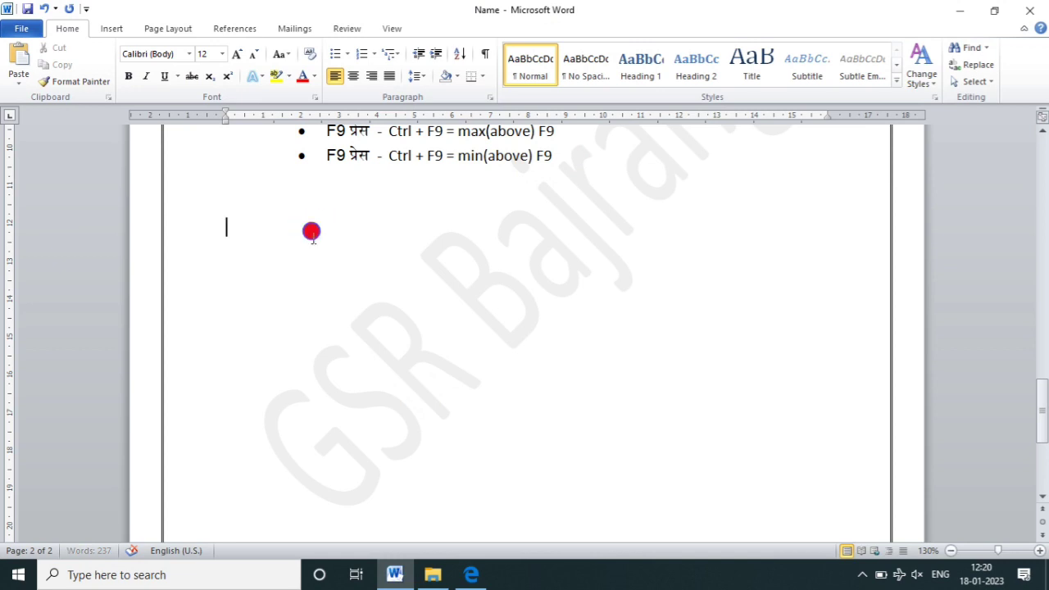
Type 567895 on the blank line and select it
scroll(328, 250, down, 4)
click(328, 262)
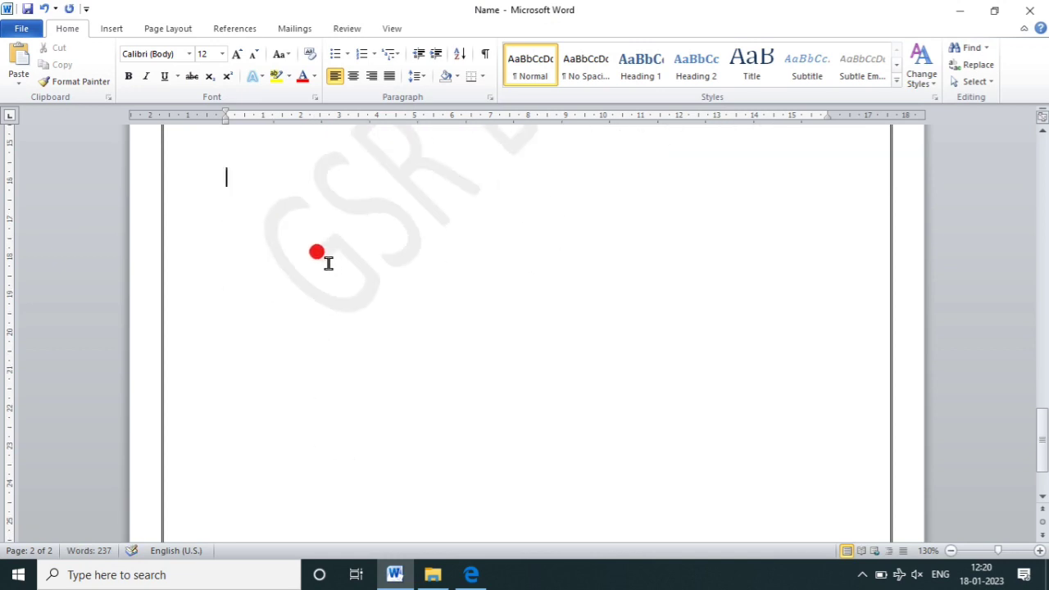
scroll(326, 261, up, 1)
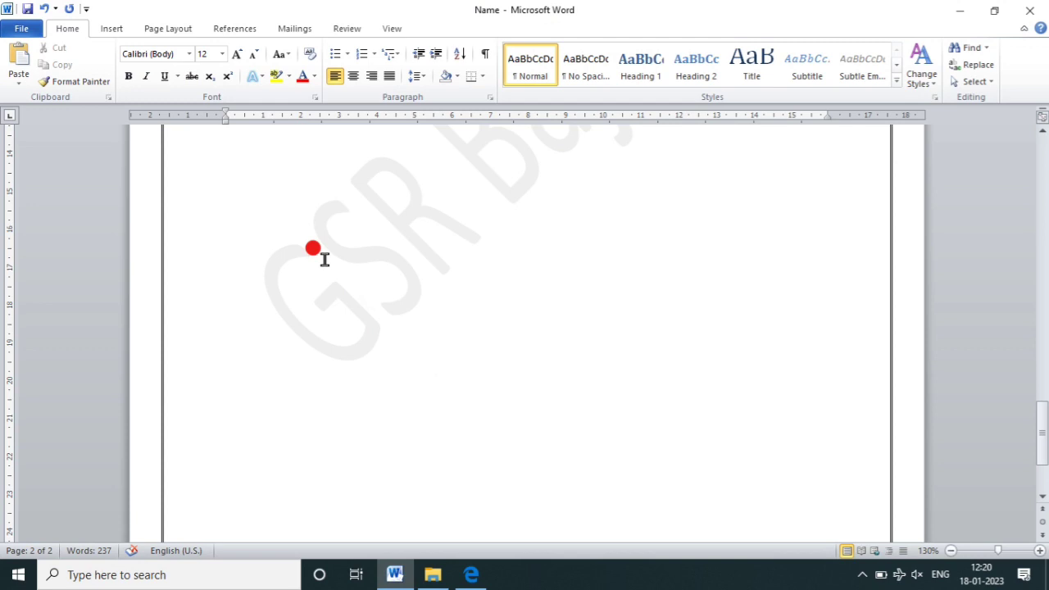
text(567895)
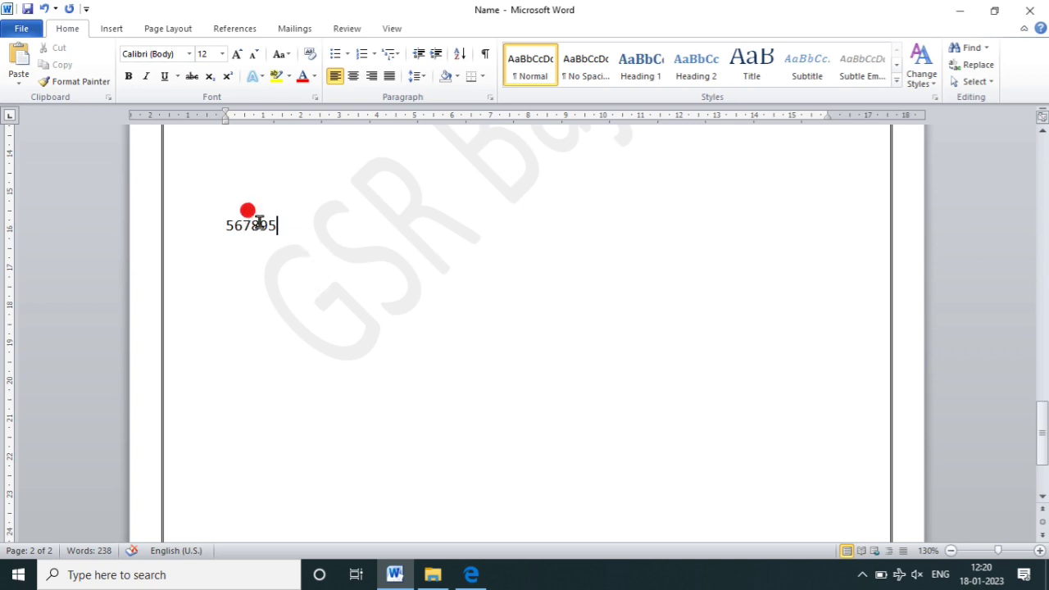
drag(283, 234, 215, 221)
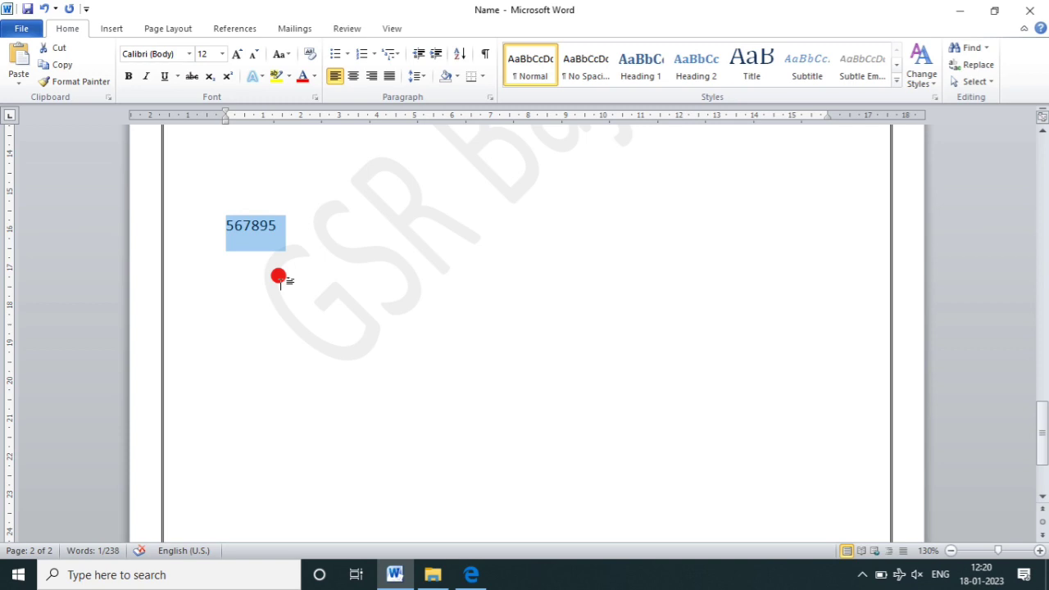
Turn 567895 into an =567895 \*cardtext field and update it to show words
key(ctrl+F9)
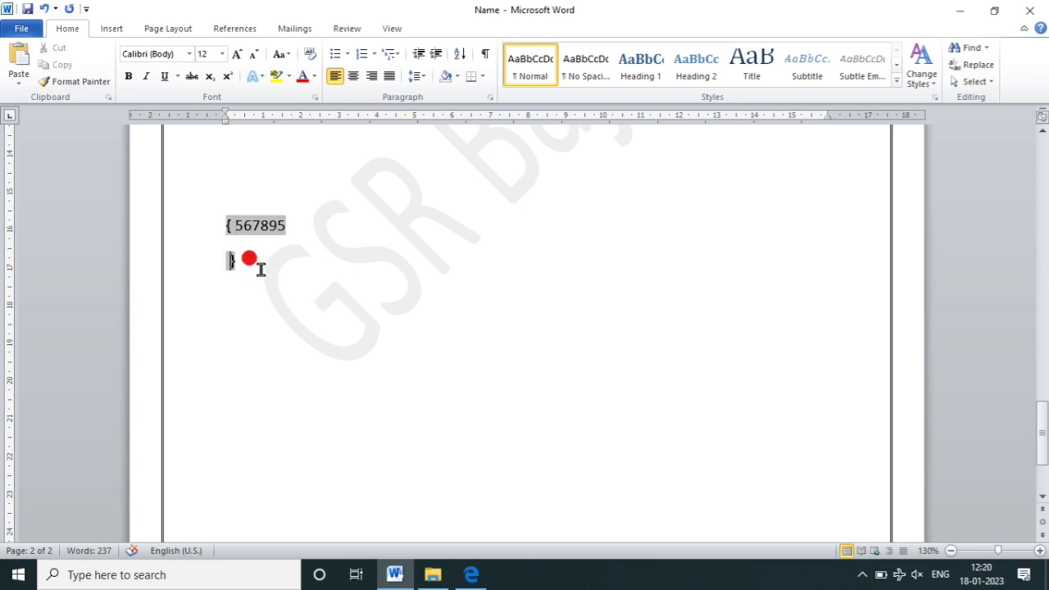
key(BackSpace)
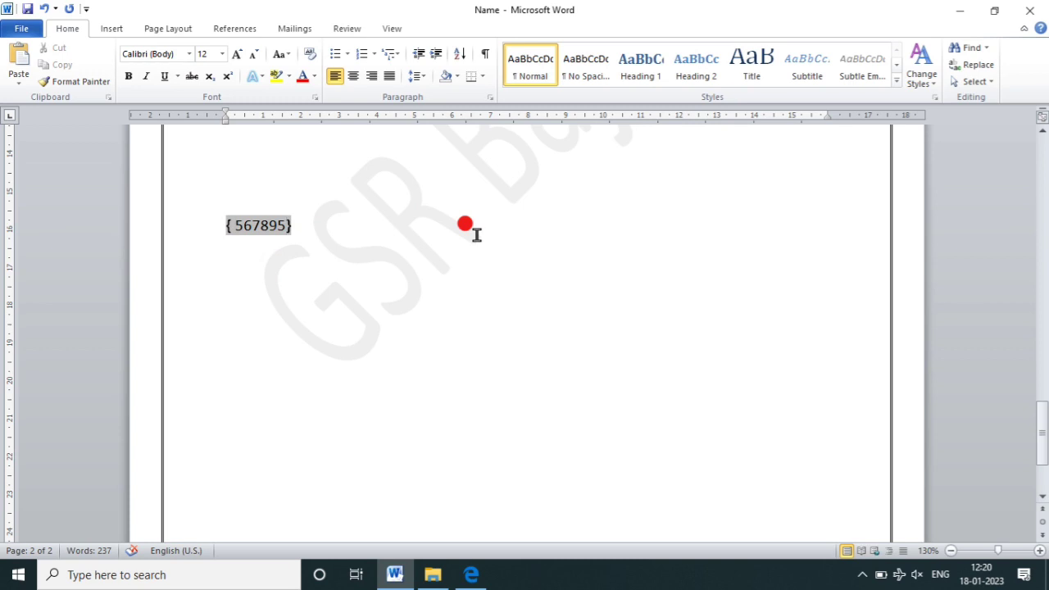
key(Left)
key(Left)
key(Left)
key(Left)
key(Left)
key(Left)
text(=)
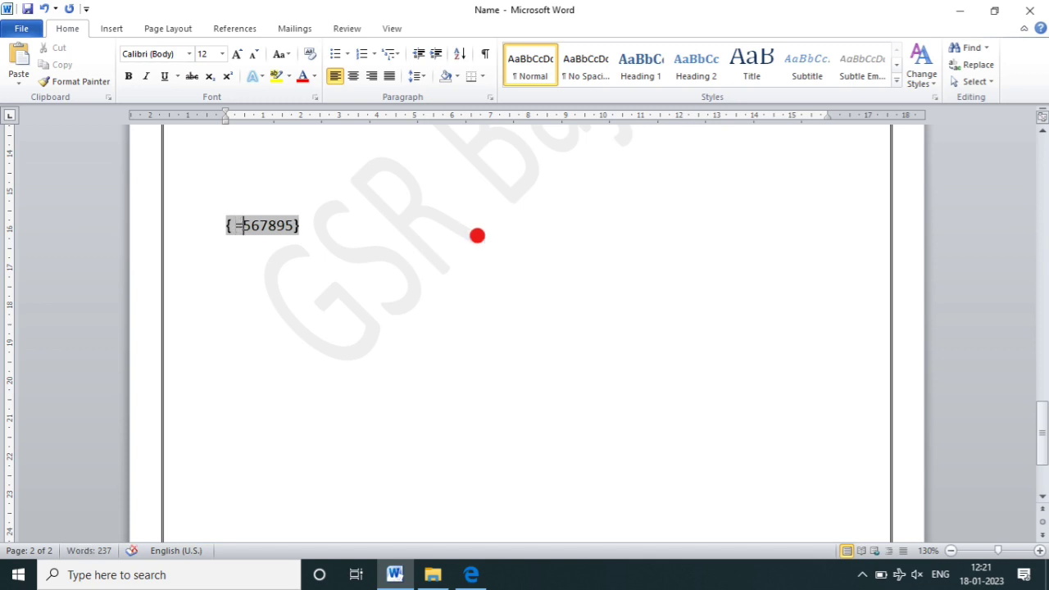
key(Right)
key(Right)
key(Right)
key(Right)
key(Right)
key(Right)
text(\)
text(*)
text(c)
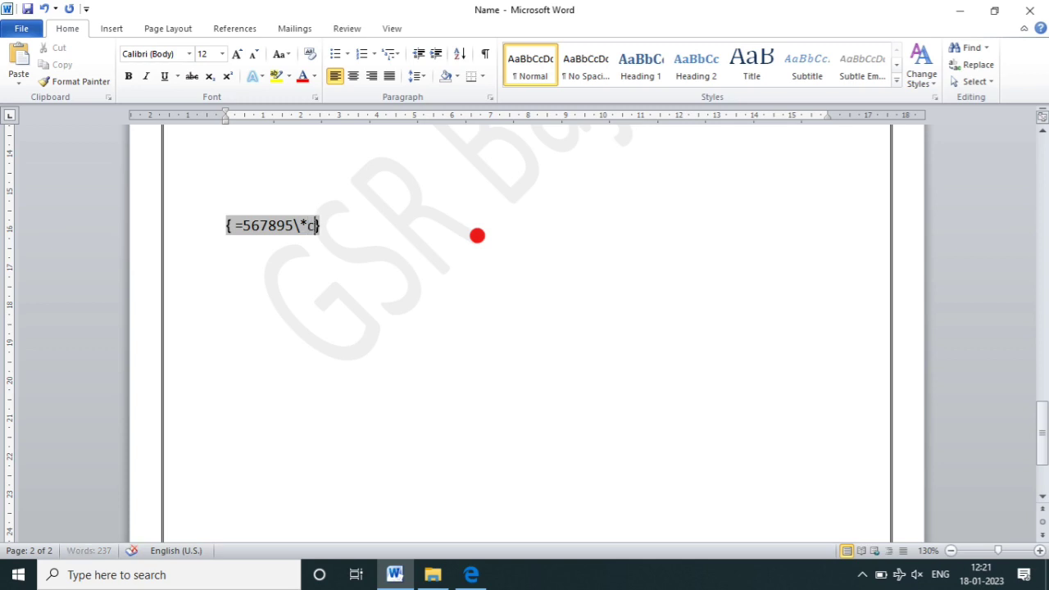
text(ardte)
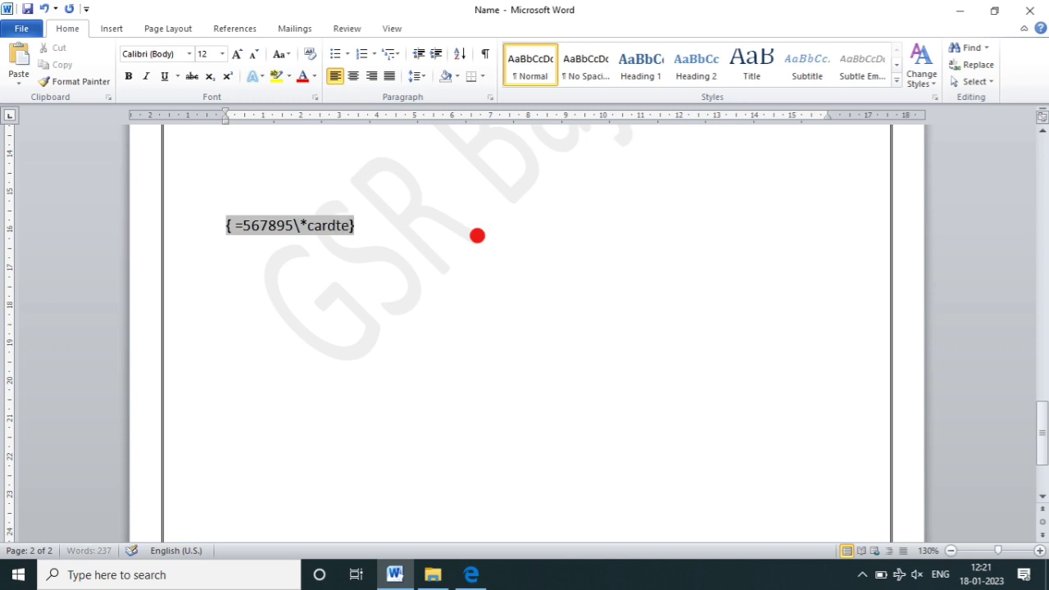
text(xt)
key(F9)
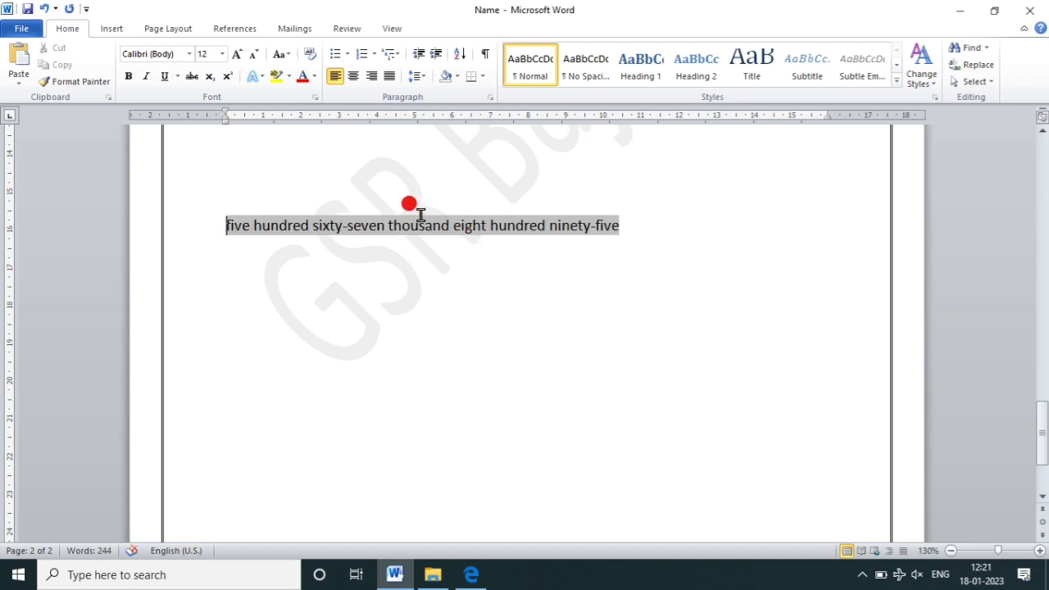
Toggle the spelled-out number field to code, update it, and leave { =567895\*cardtext } showing
scroll(385, 263, up, 2)
scroll(352, 295, down, 1)
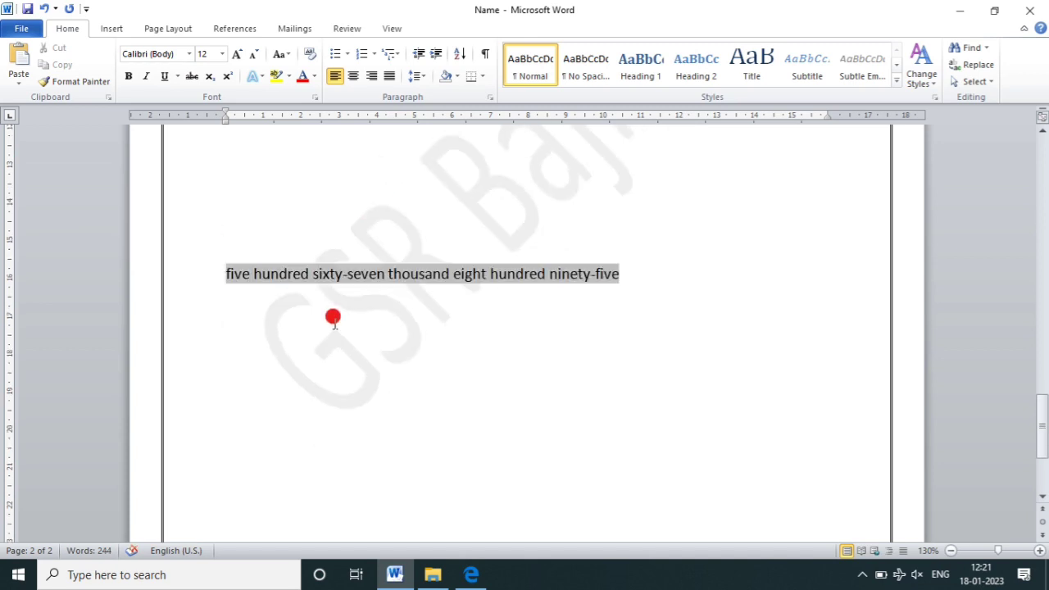
click(270, 329)
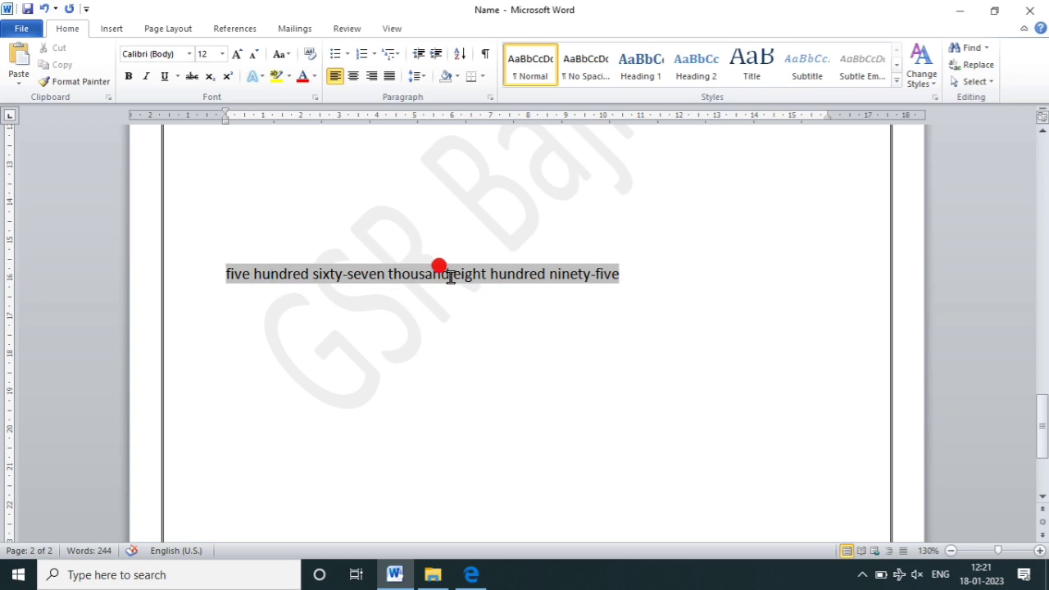
right_click(450, 277)
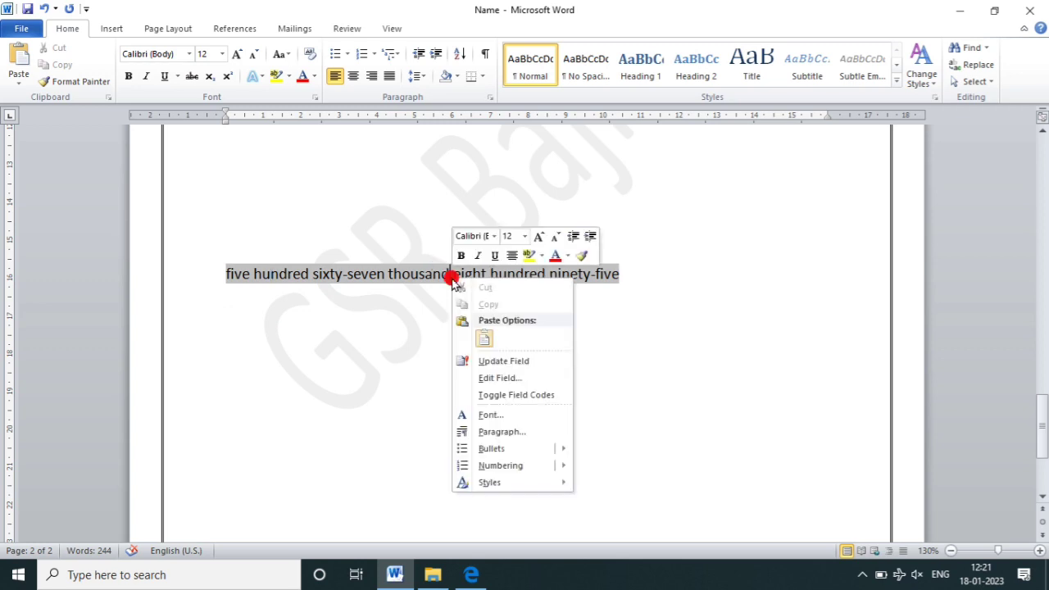
click(516, 395)
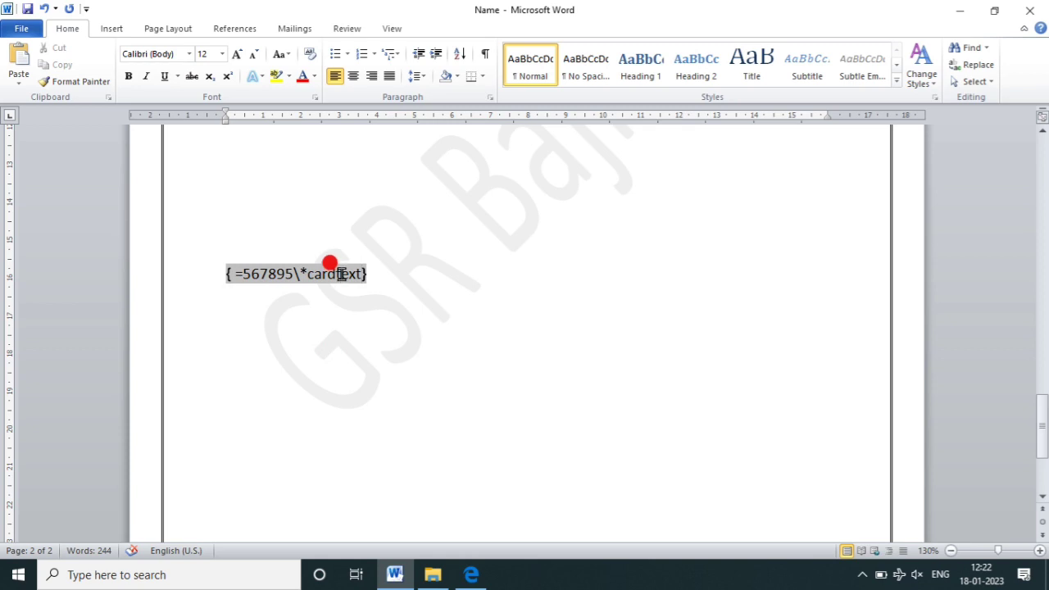
right_click(325, 271)
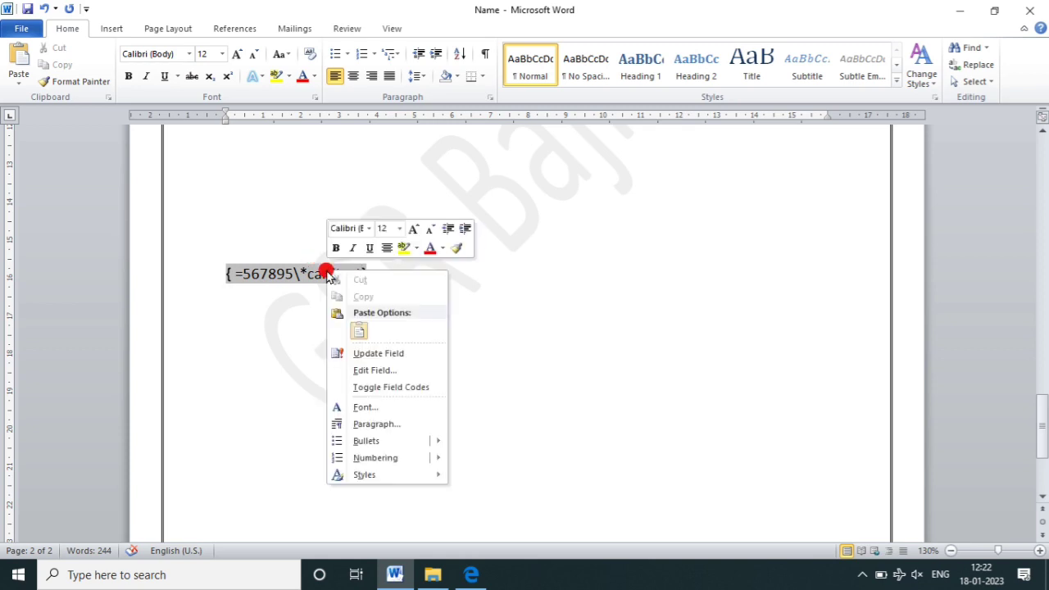
click(386, 354)
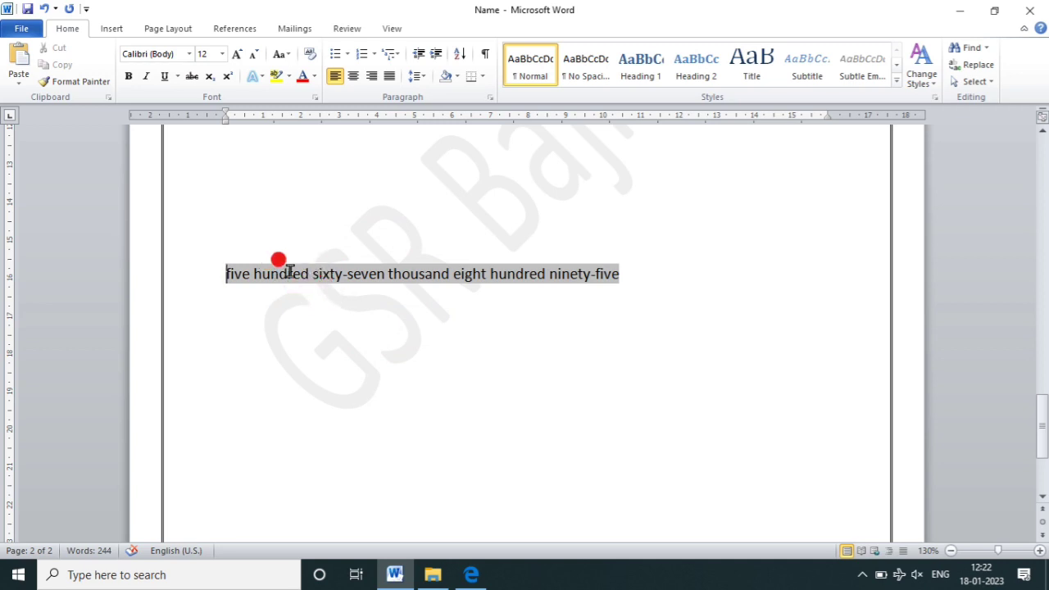
right_click(292, 274)
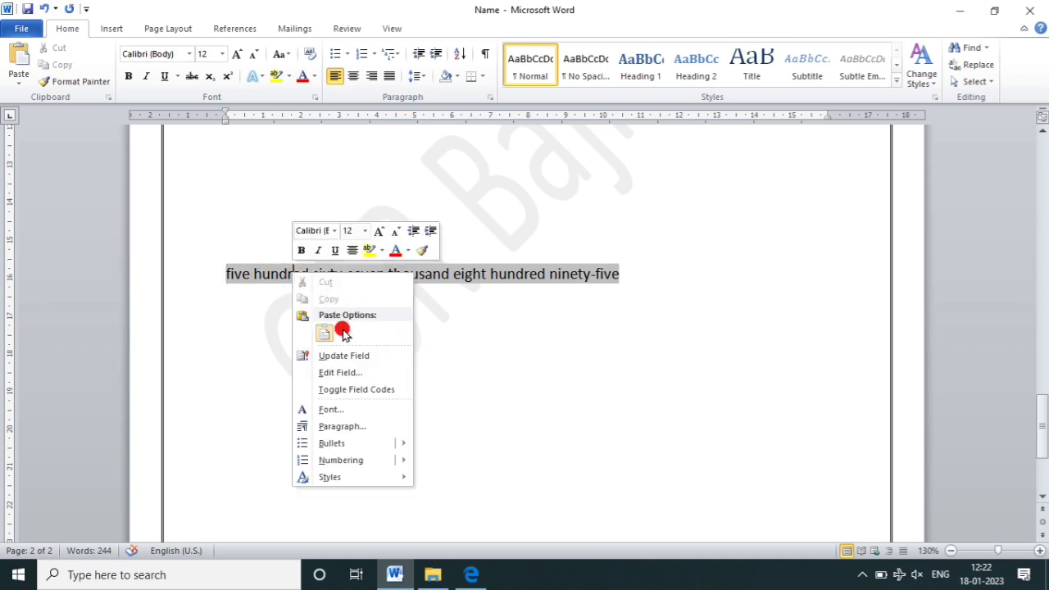
click(351, 390)
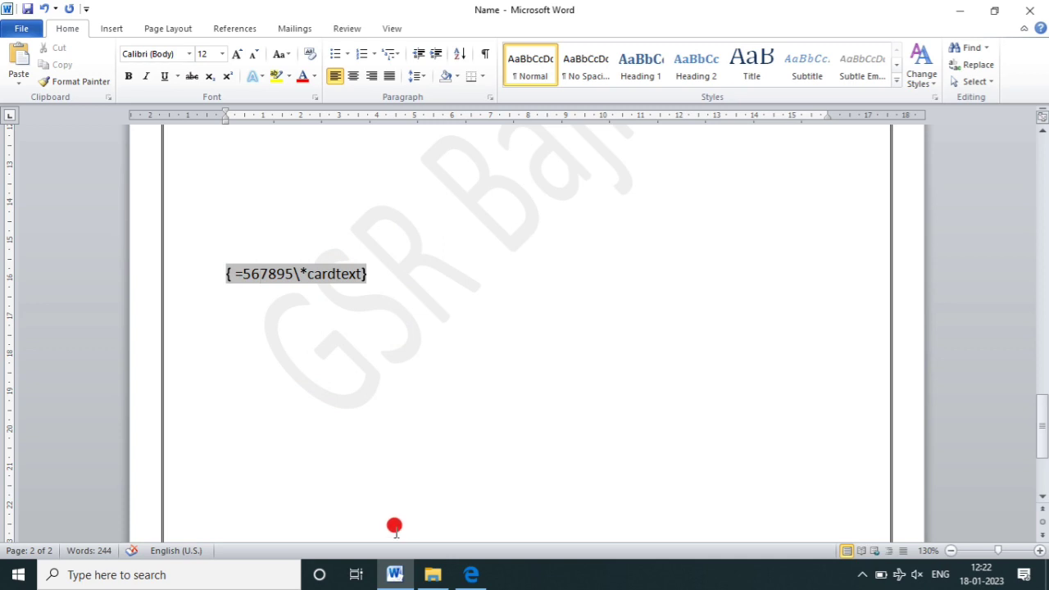
In Name.pdf, tick the heading about counting numbers in red ink
click(470, 576)
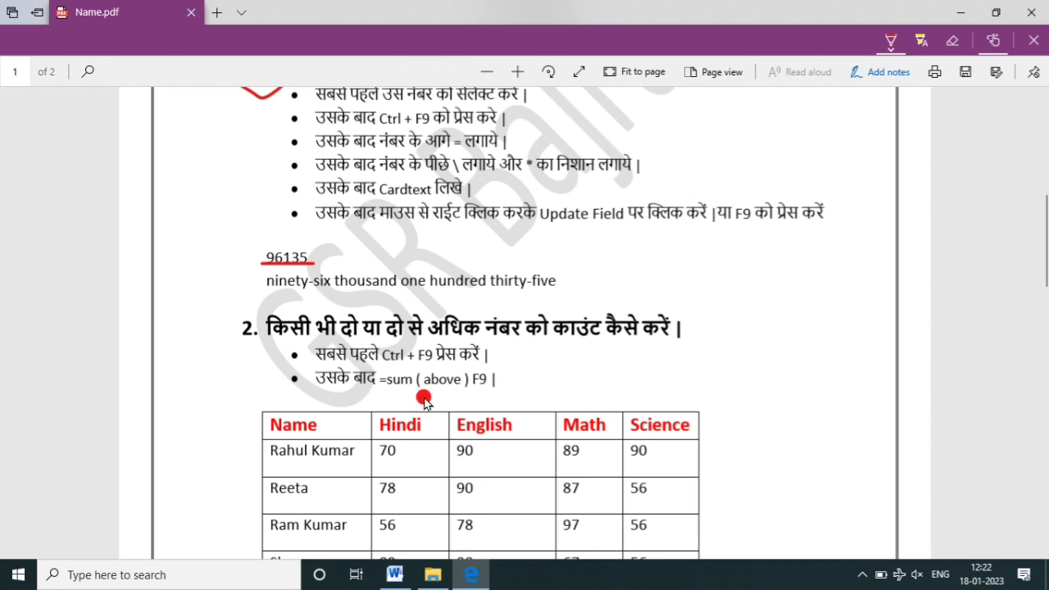
scroll(424, 399, down, 3)
scroll(417, 393, up, 1)
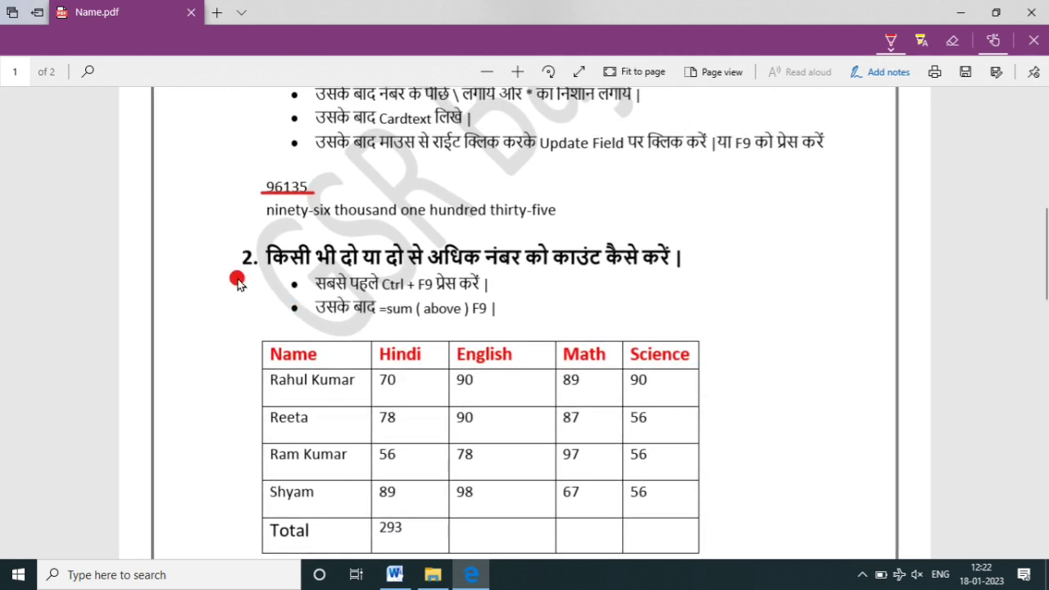
drag(231, 277, 296, 269)
Bracket both sides of the marks table and mark the Hindi column in red, then return to Word
scroll(646, 280, down, 1)
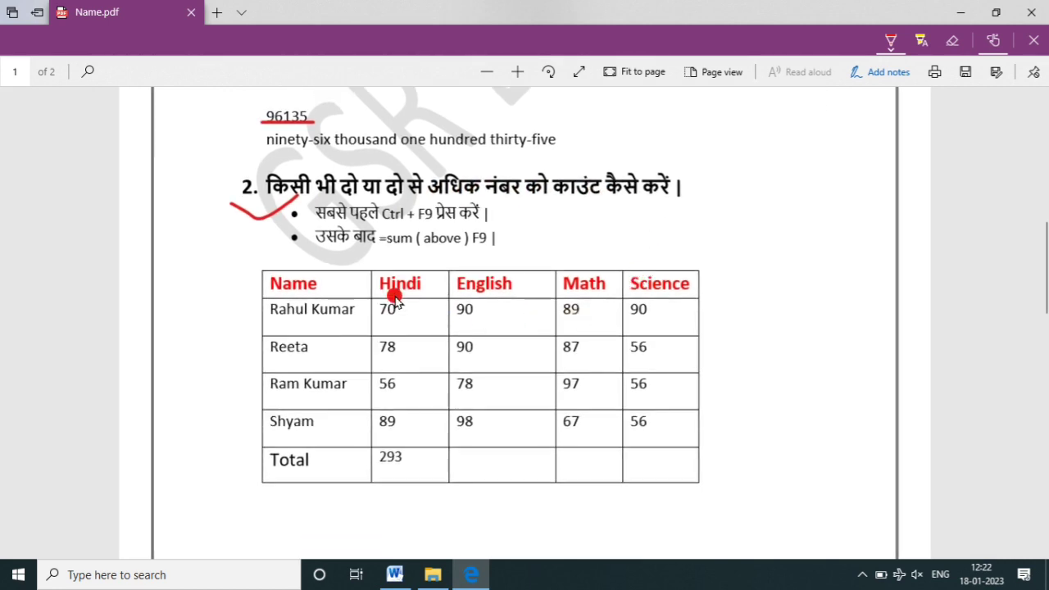
drag(699, 219, 732, 541)
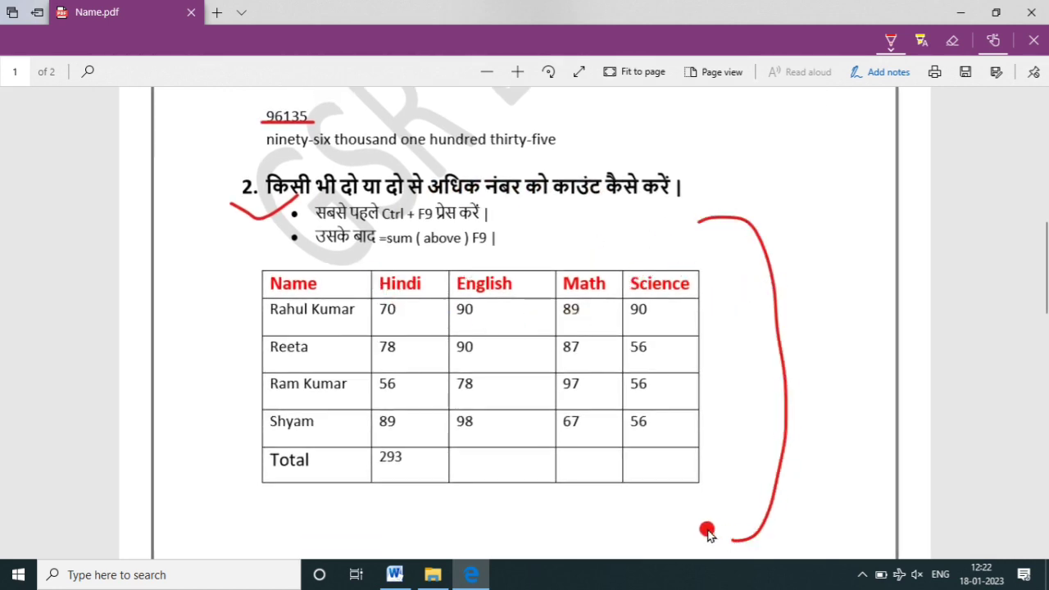
drag(256, 244, 288, 538)
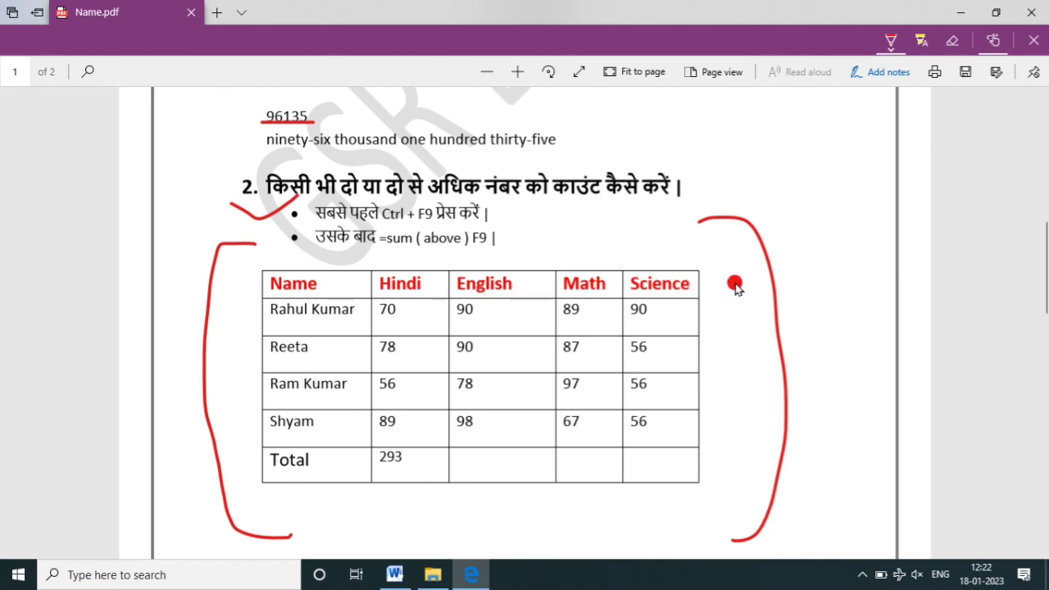
mouse_move(401, 312)
mouse_down()
mouse_move(417, 309)
mouse_move(414, 432)
mouse_up()
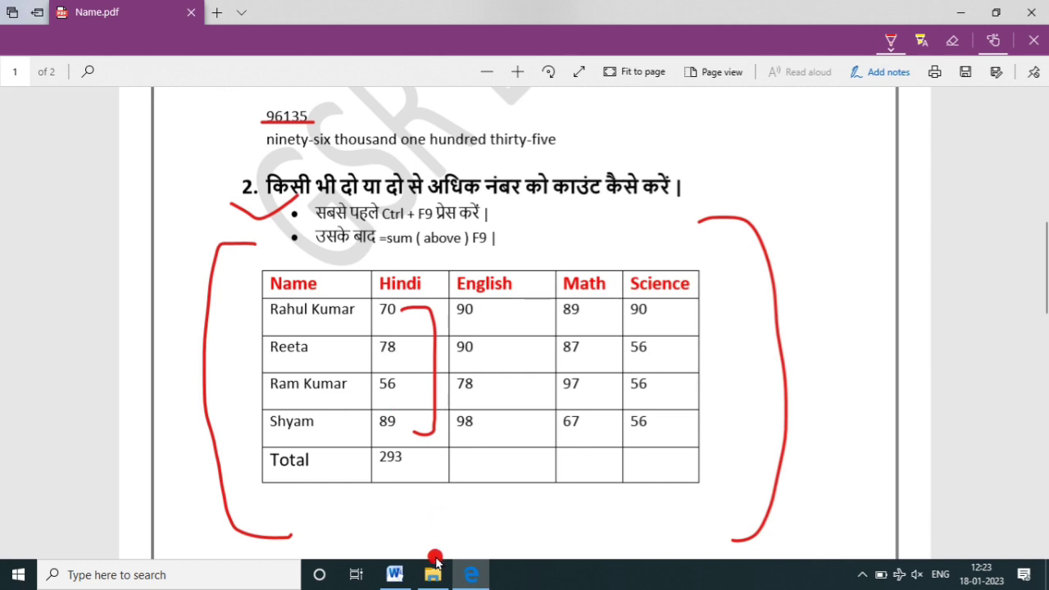
click(396, 575)
Delete the existing 293 from the Total row's Hindi cell
scroll(427, 399, up, 3)
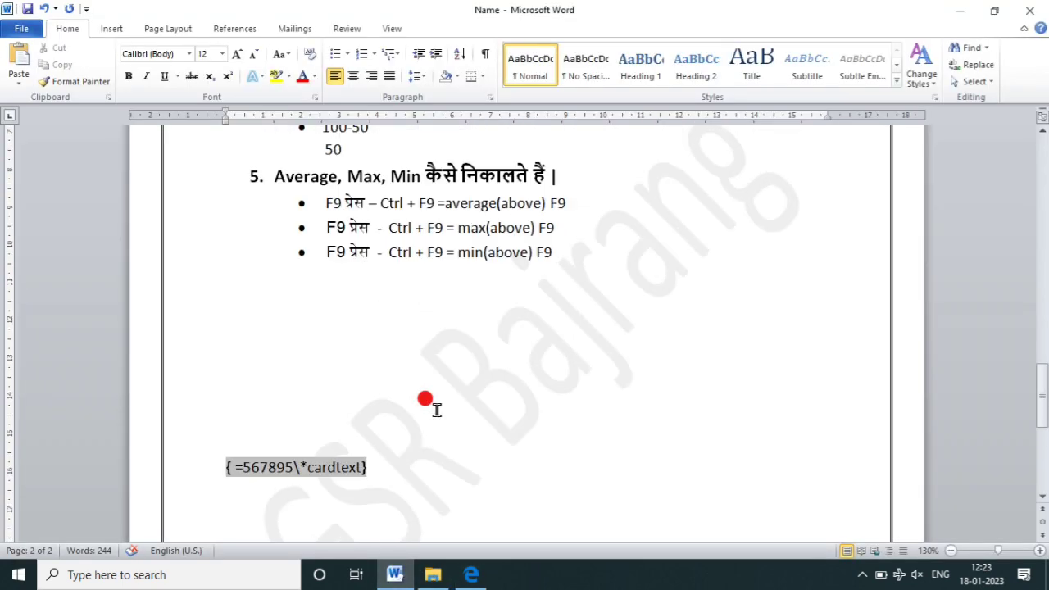
scroll(426, 398, up, 3)
scroll(426, 398, up, 5)
scroll(427, 398, up, 5)
scroll(433, 402, down, 5)
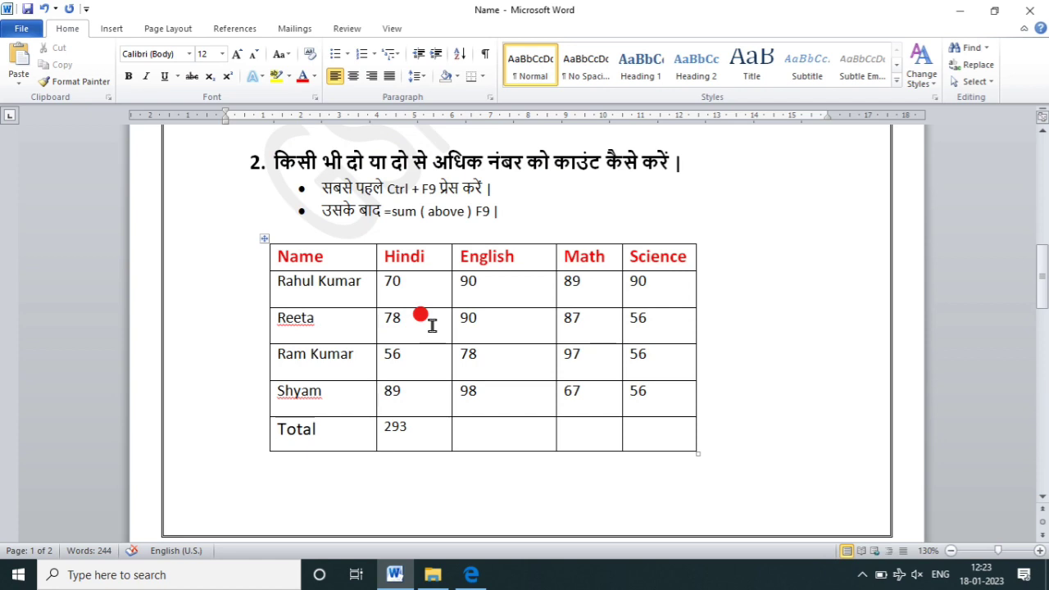
click(406, 428)
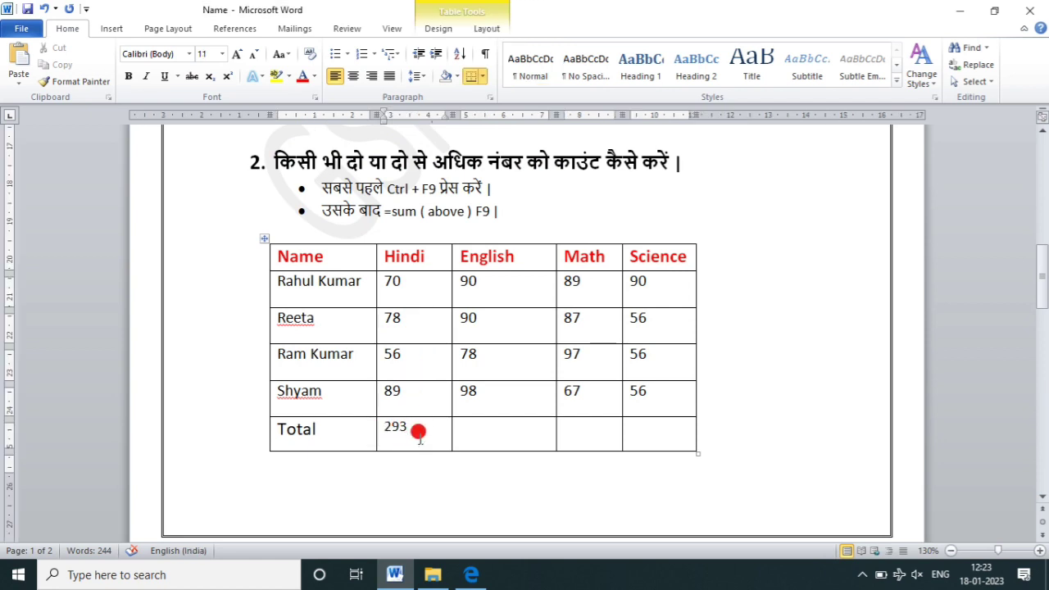
double_click(418, 432)
key(BackSpace)
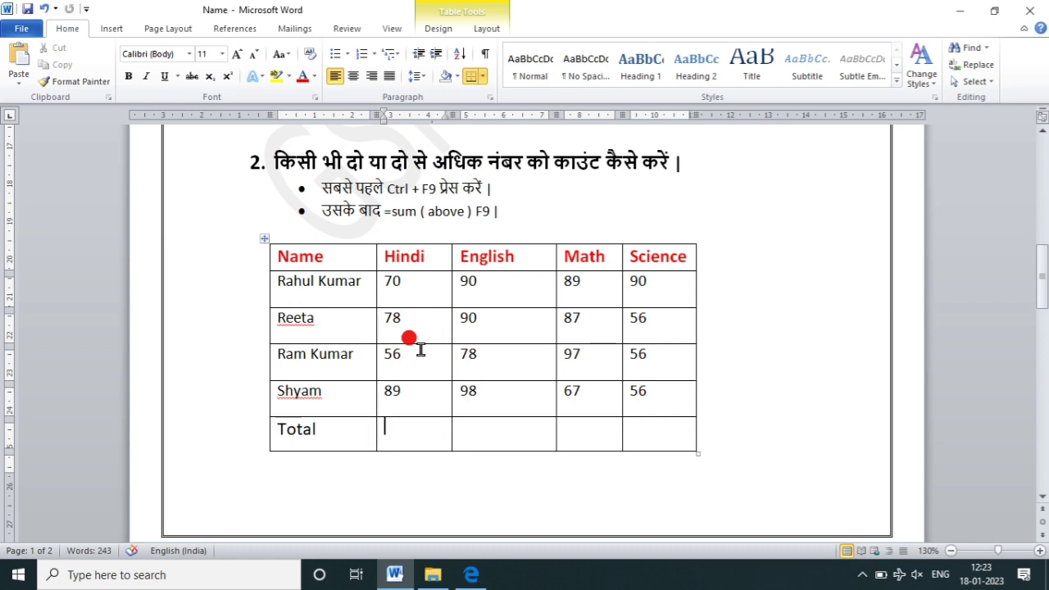
Insert a { =sum(above) } field in that cell and widen the Hindi column
key(ctrl+F9)
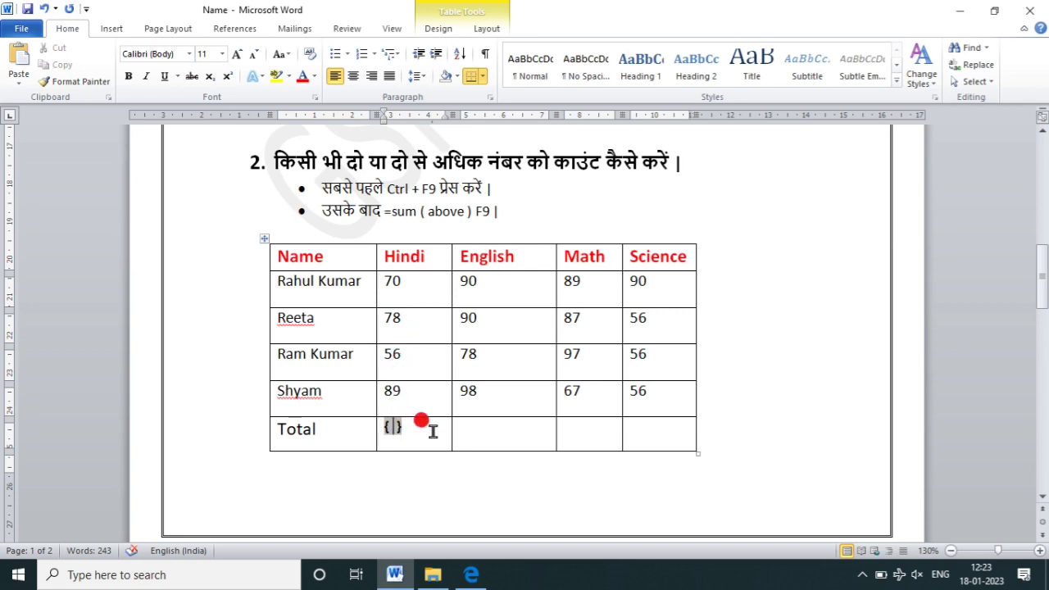
text(= )
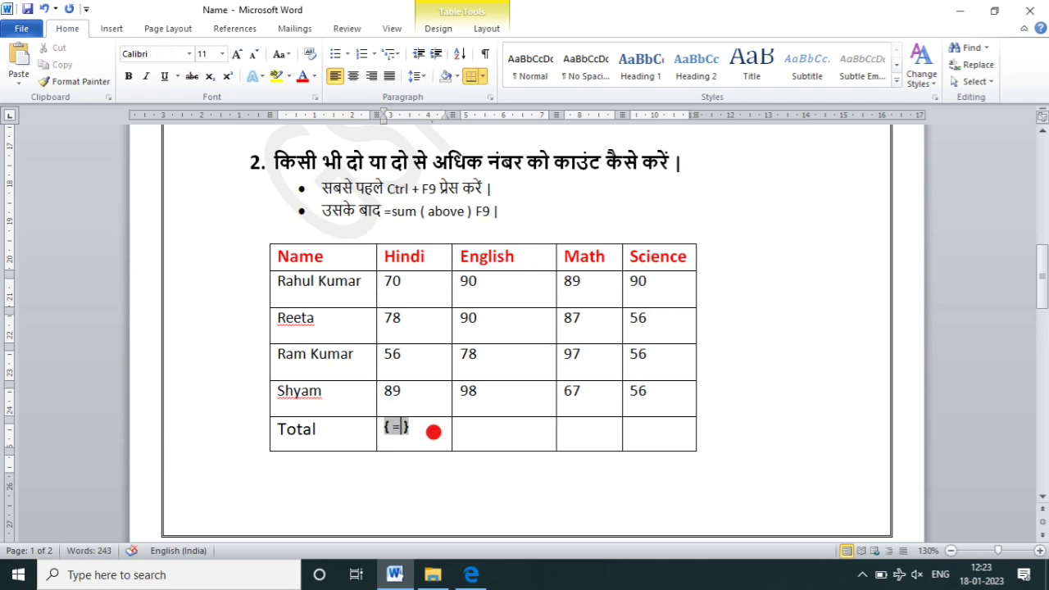
text(sum)
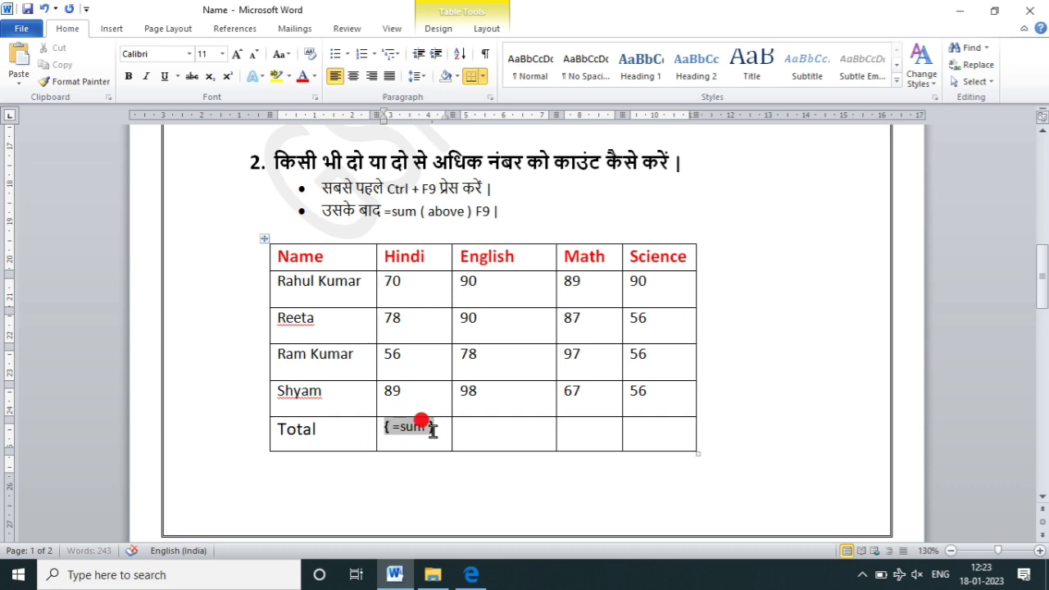
text(()
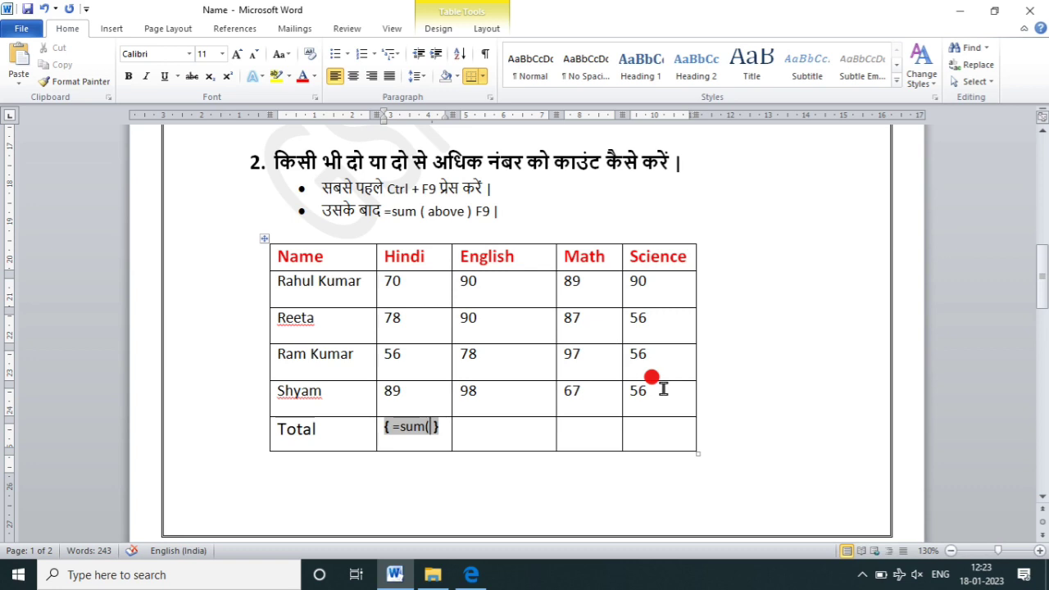
text(abo)
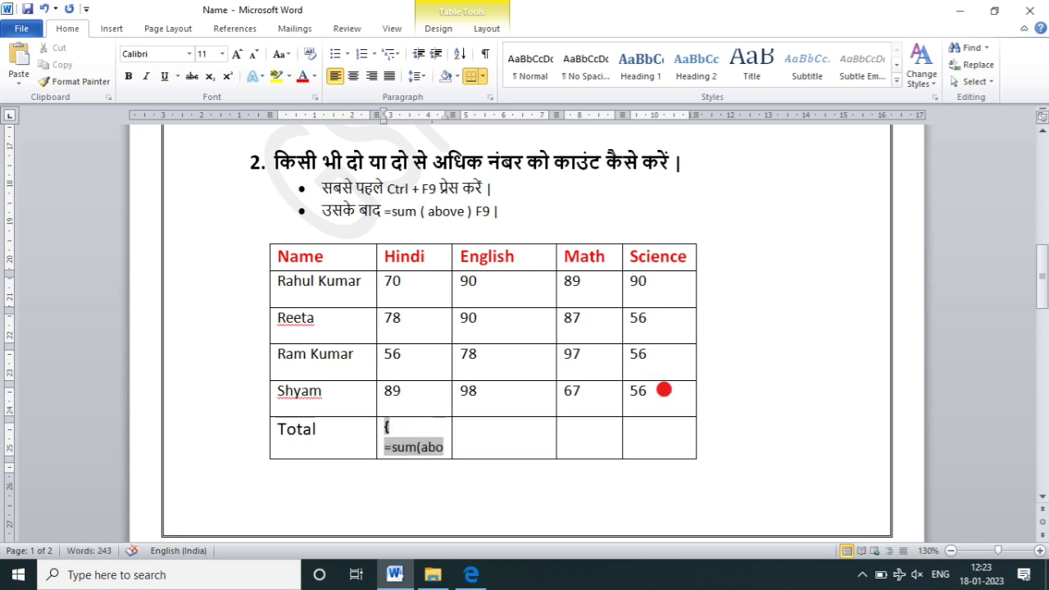
text(ve)
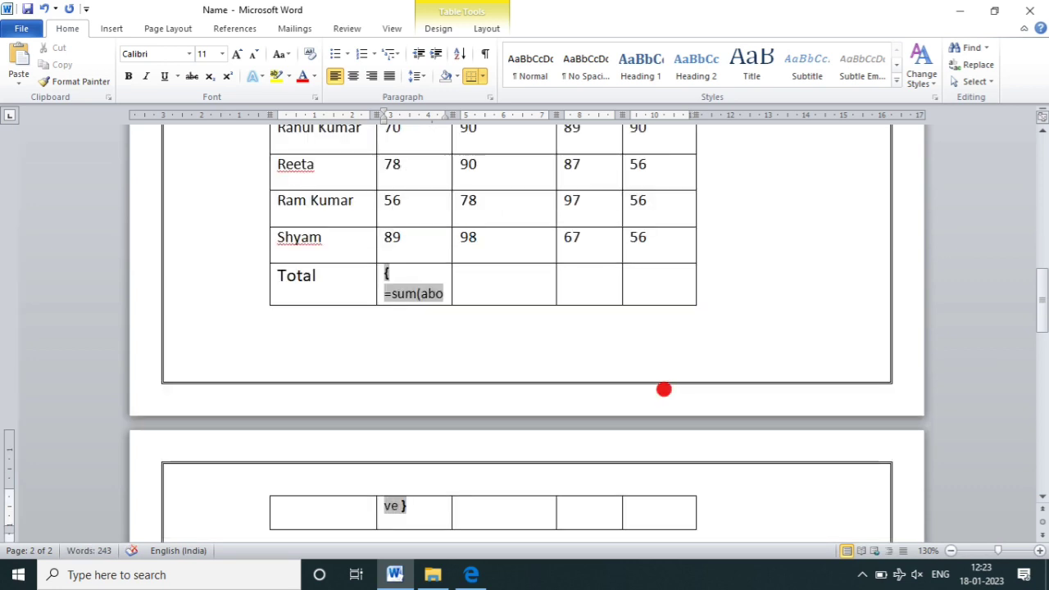
text())
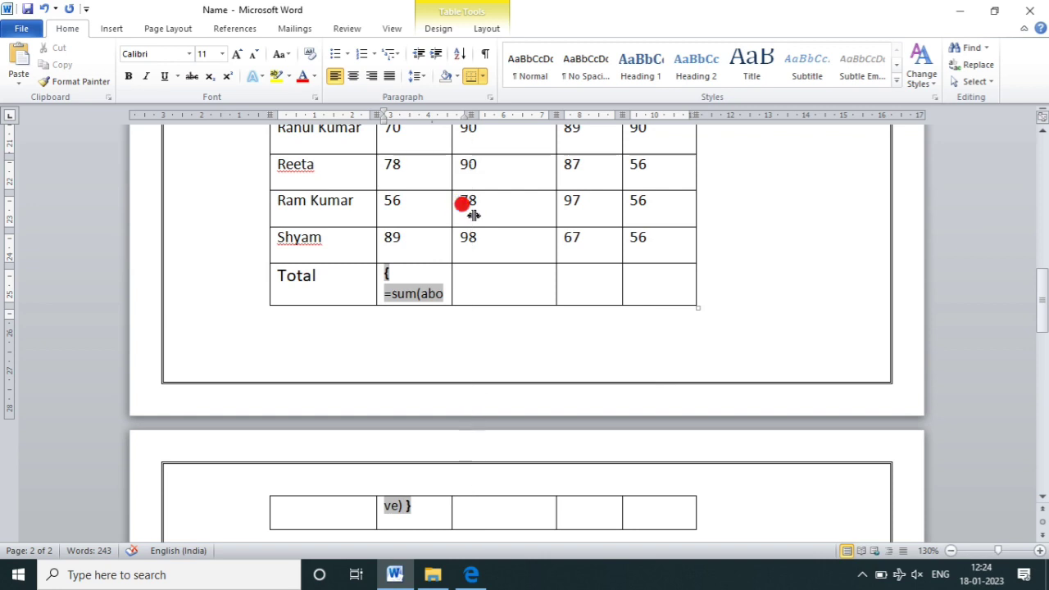
drag(450, 216, 487, 209)
click(464, 294)
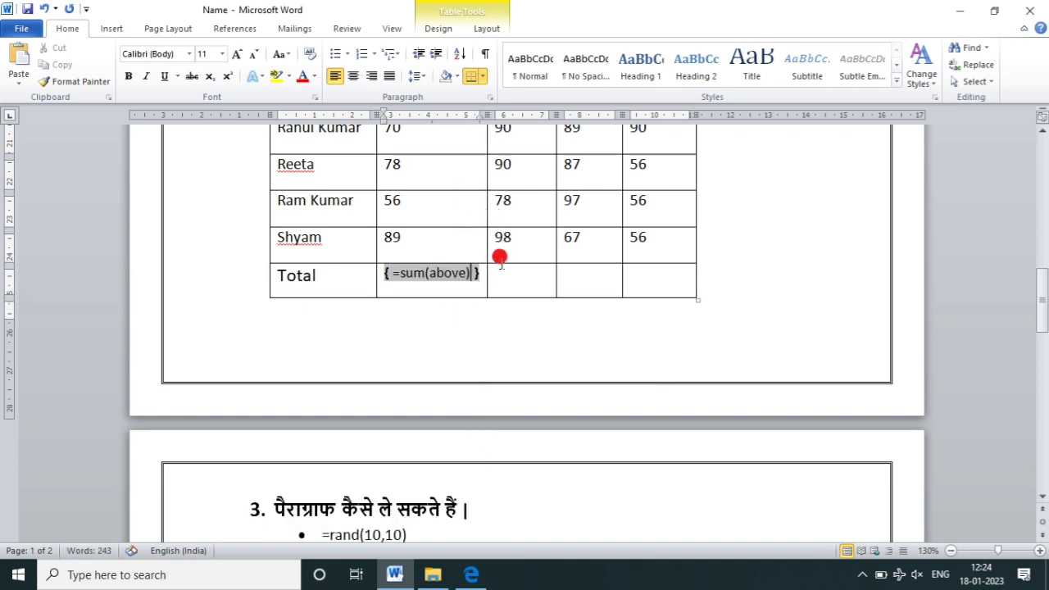
Update the Total field with F9 so it shows the sum 293
scroll(475, 333, up, 1)
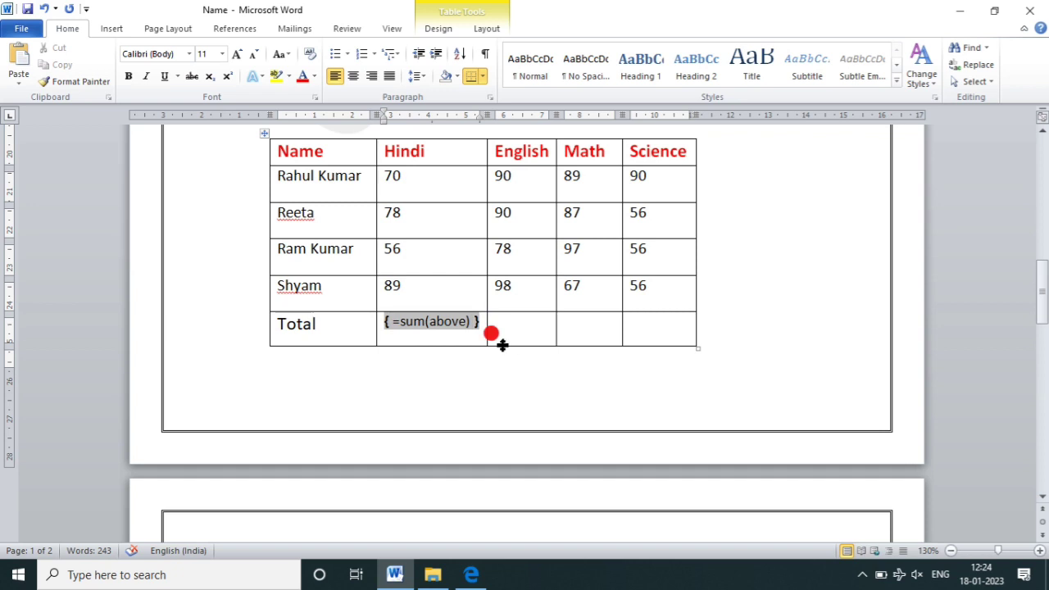
key(F9)
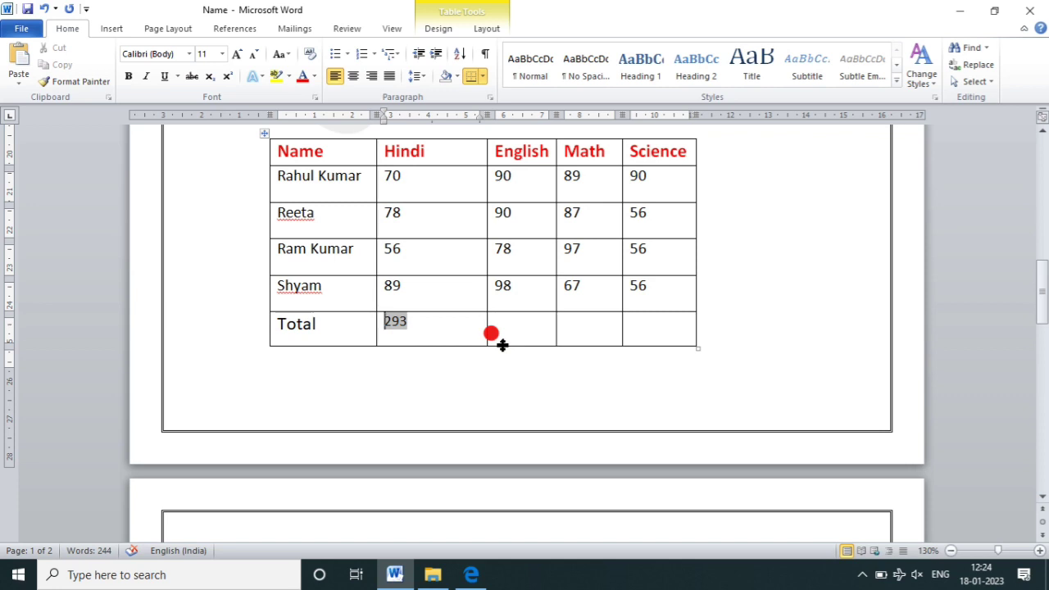
click(419, 336)
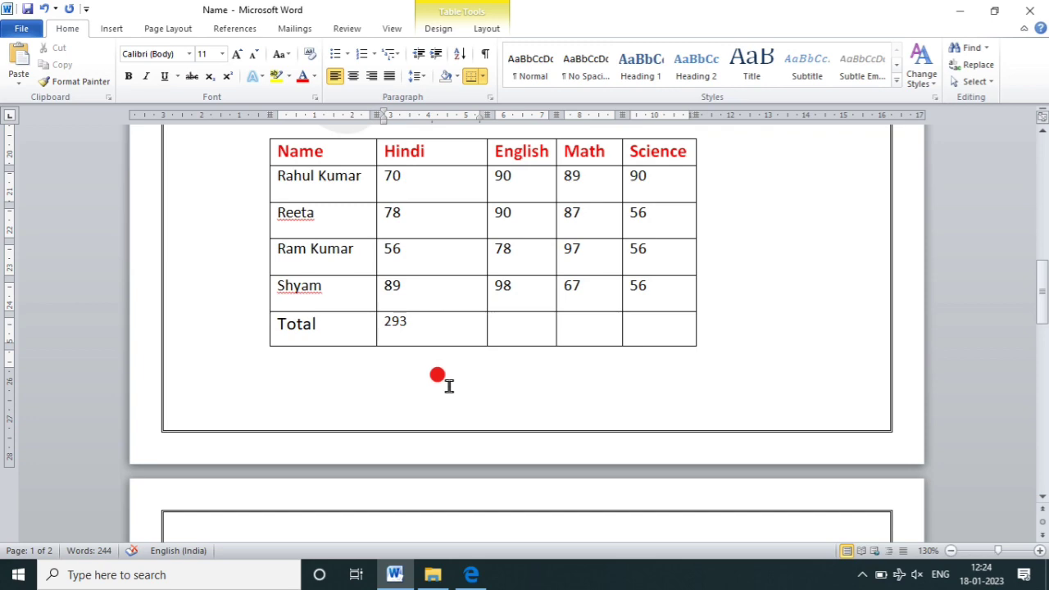
scroll(449, 386, down, 2)
scroll(447, 309, up, 6)
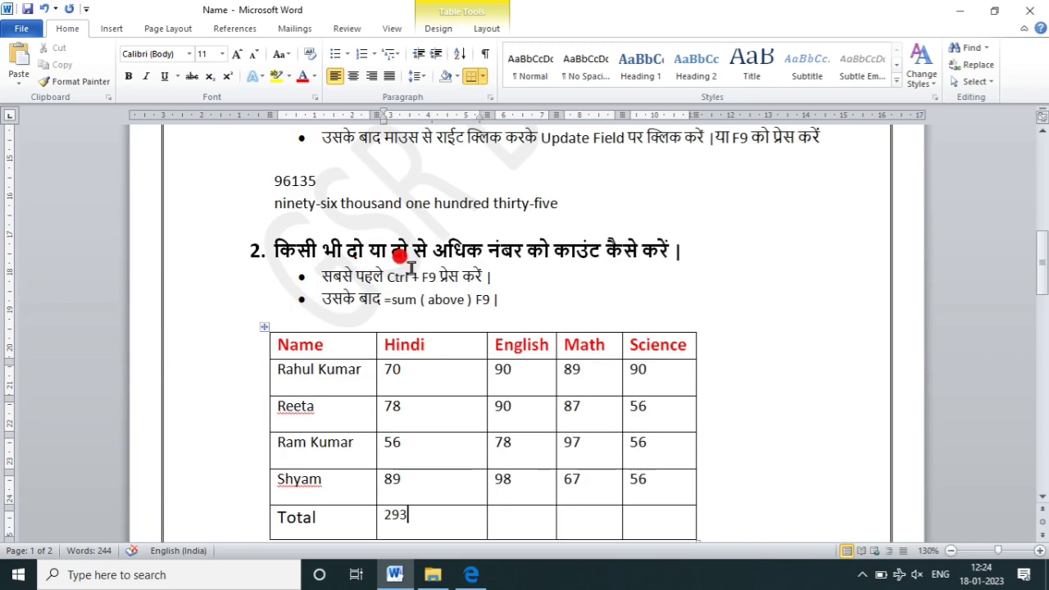
scroll(487, 344, down, 3)
scroll(438, 332, down, 6)
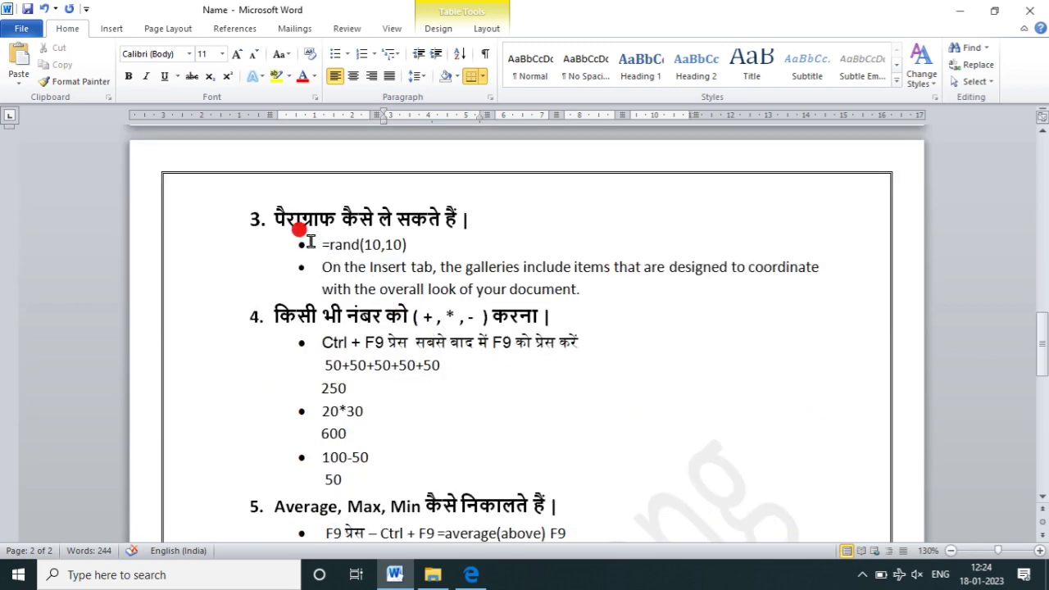
In Name.pdf, tick heading 3 and curve-mark its end in red ink, then return to Word
click(433, 575)
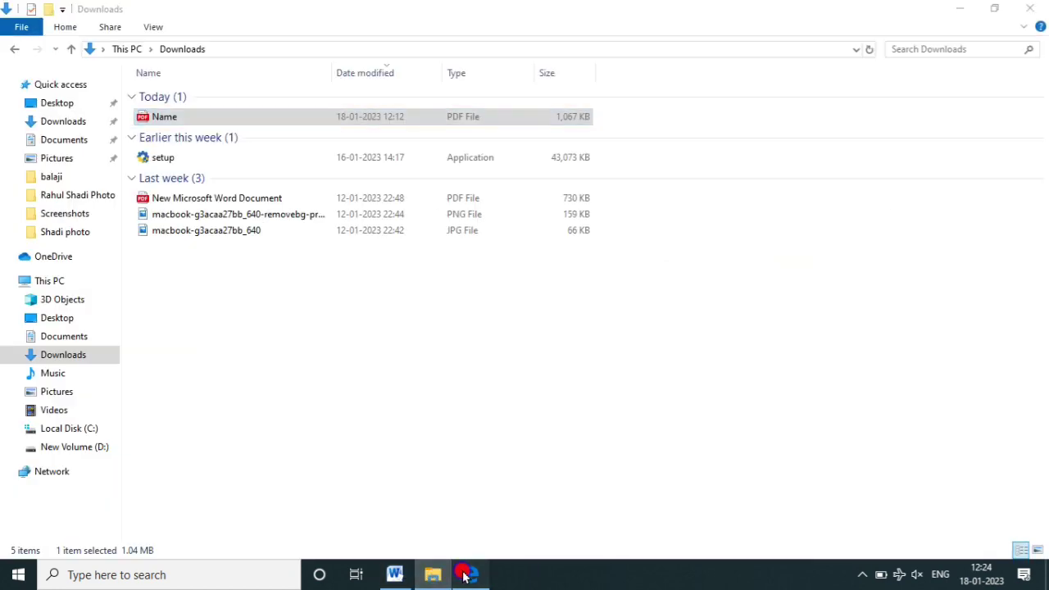
click(464, 576)
scroll(438, 472, down, 3)
scroll(409, 445, down, 3)
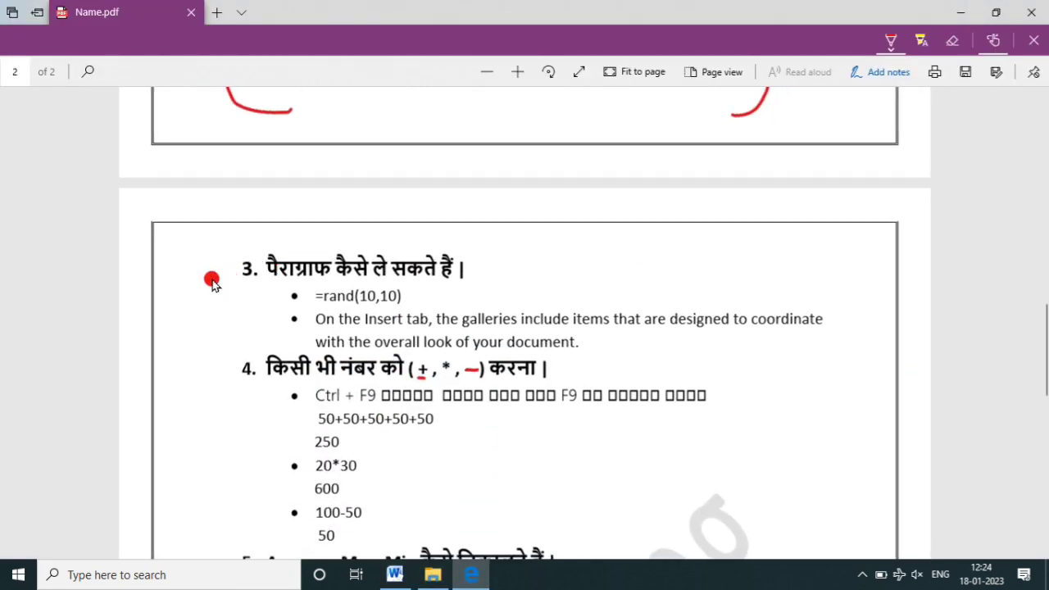
drag(212, 280, 277, 266)
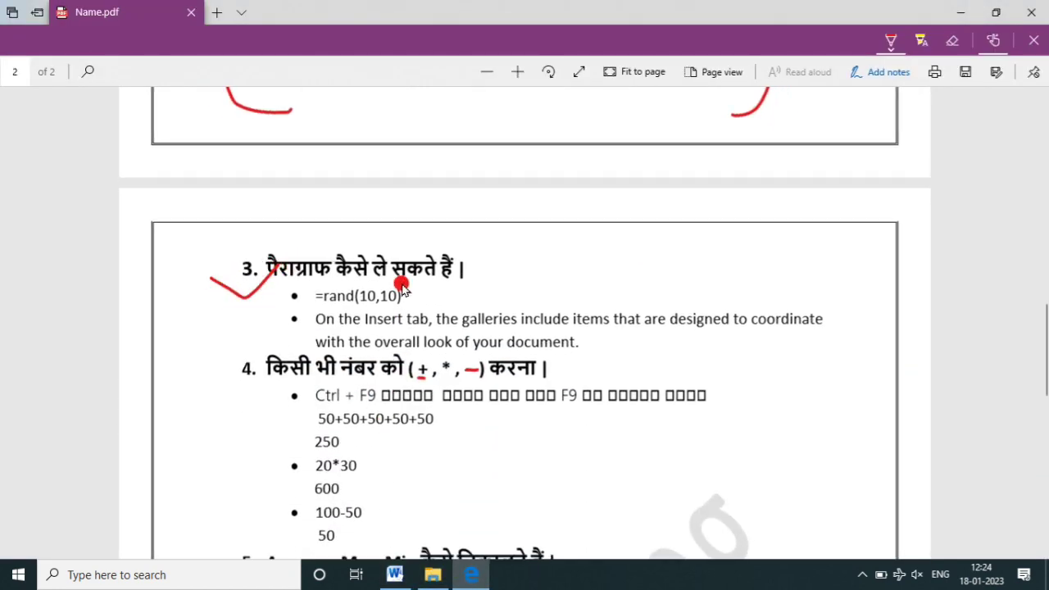
drag(401, 283, 446, 303)
click(394, 575)
Delete the =567895\*cardtext field line on page 2
scroll(410, 443, down, 10)
scroll(402, 430, down, 5)
scroll(401, 430, up, 4)
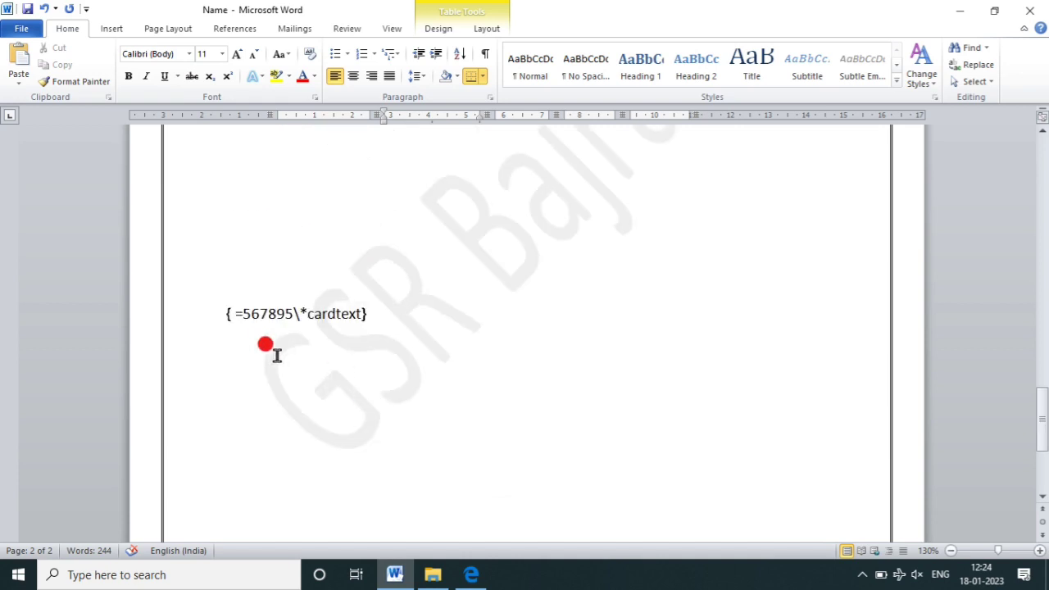
scroll(277, 355, down, 2)
click(246, 319)
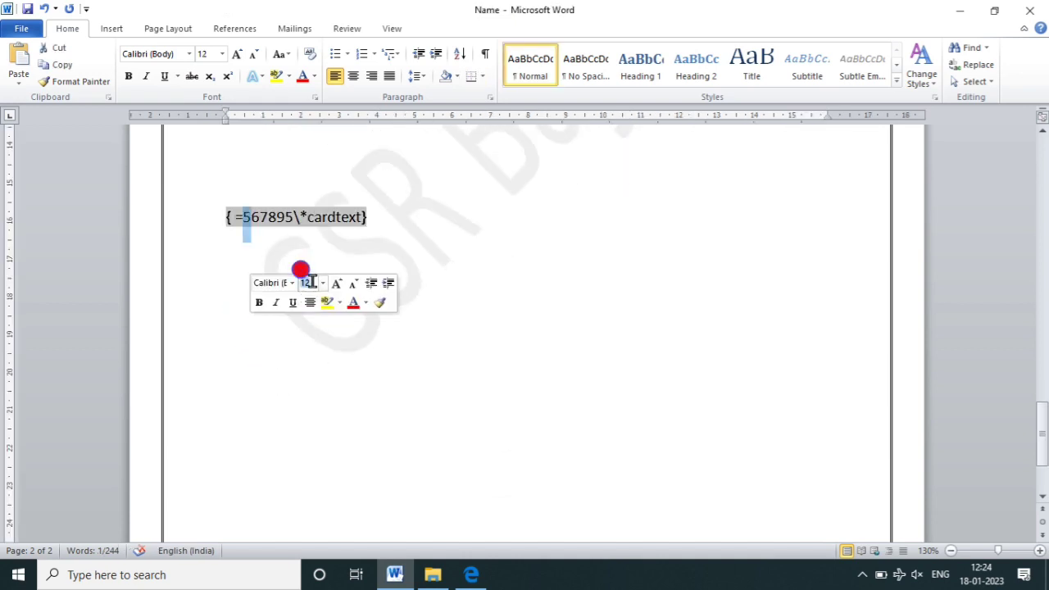
click(385, 221)
key(BackSpace)
key(BackSpace)
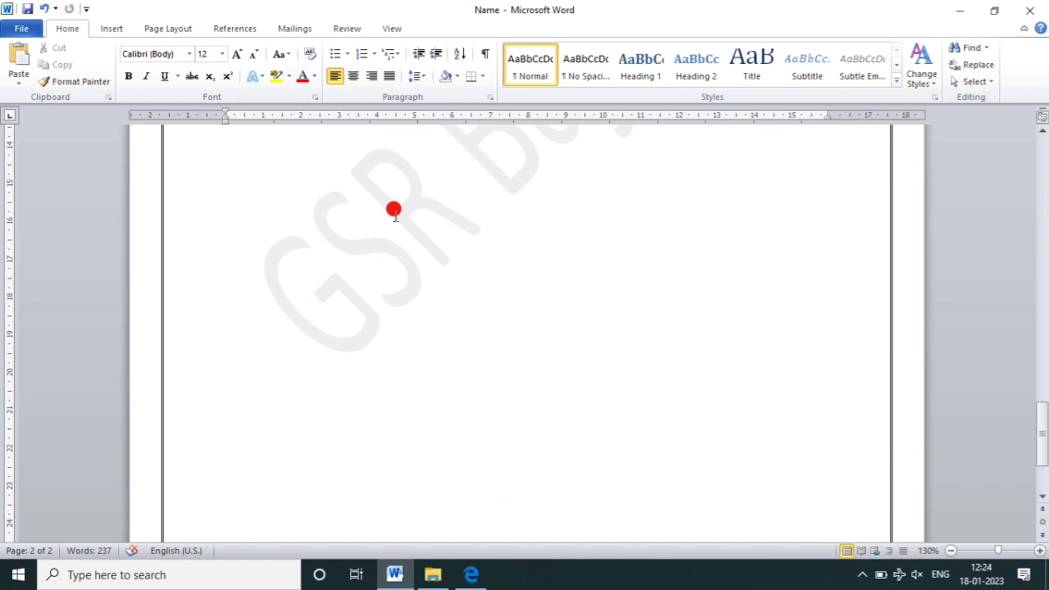
Type =rand(5,5) on the empty line to generate sample paragraphs
text(a)
key(BackSpace)
text(=)
text(rand)
text(()
text(5)
text(,)
text(5)
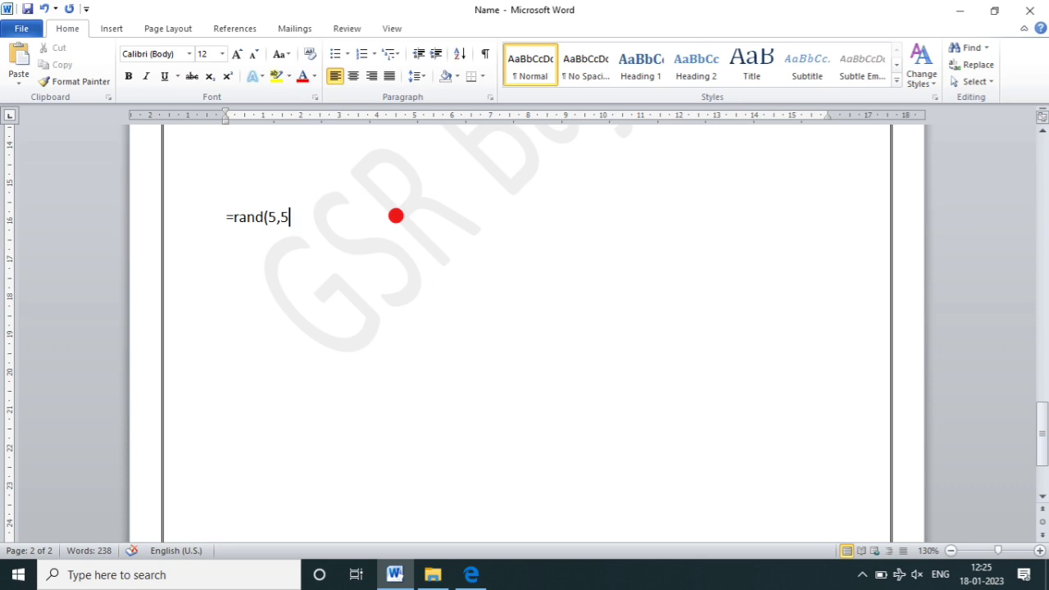
text())
key(Return)
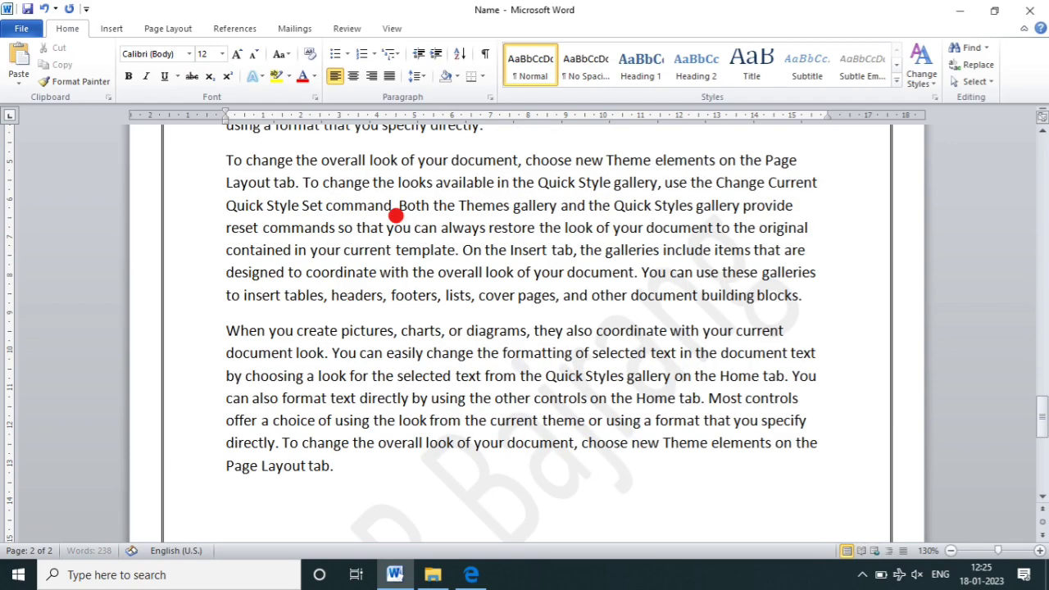
scroll(384, 341, down, 5)
scroll(387, 344, up, 3)
scroll(391, 348, down, 2)
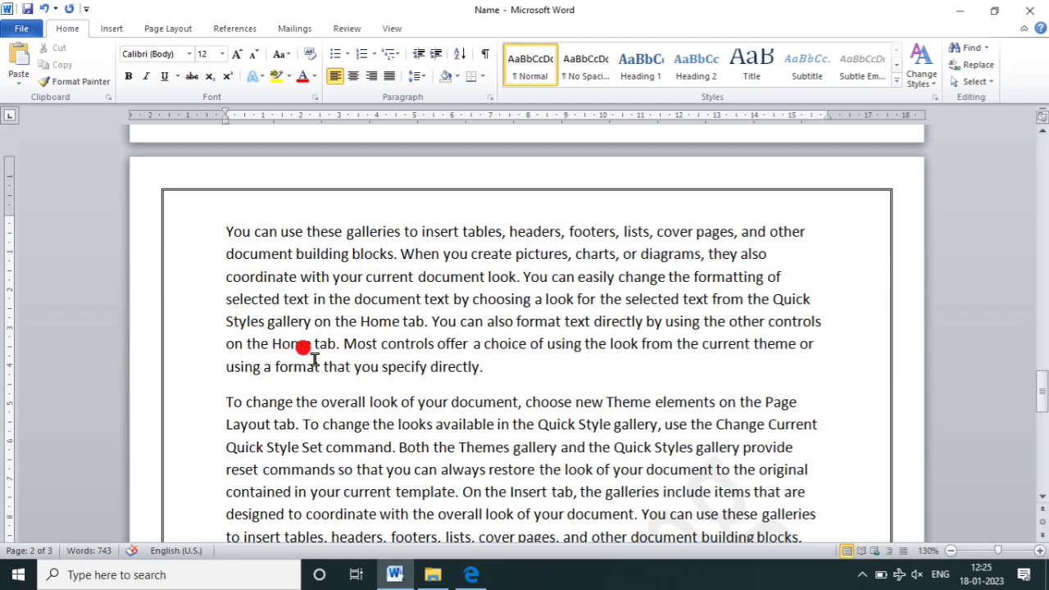
scroll(304, 347, down, 2)
scroll(304, 347, up, 1)
scroll(303, 258, down, 1)
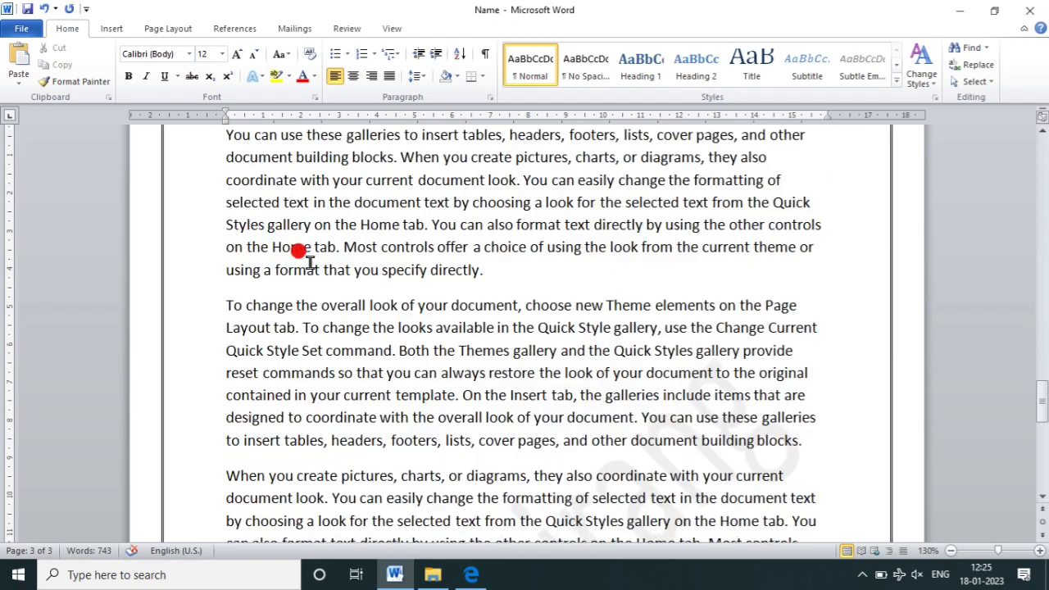
scroll(320, 287, down, 3)
scroll(336, 320, down, 1)
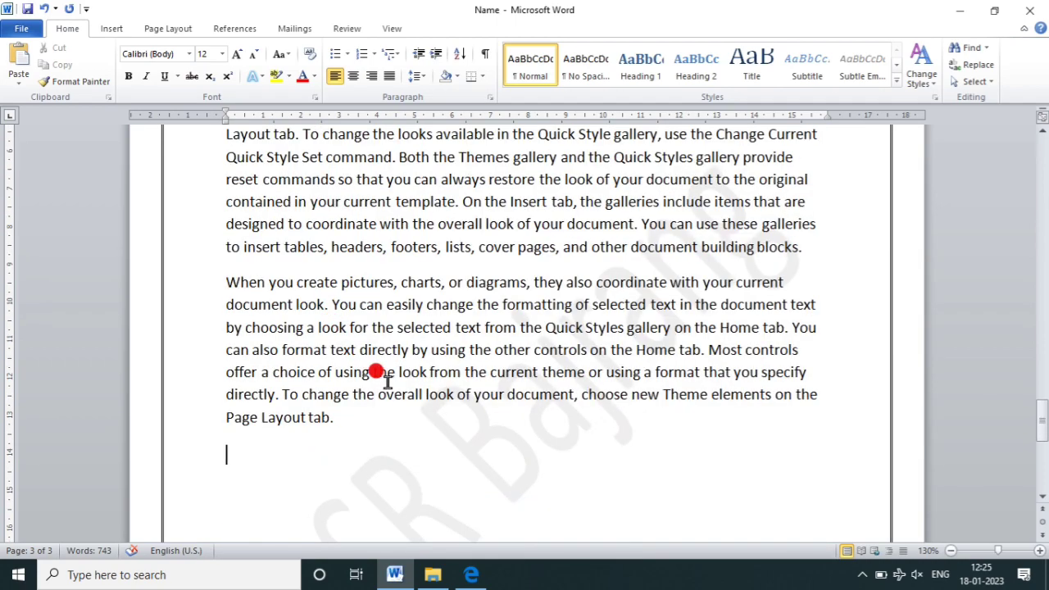
scroll(381, 377, up, 5)
scroll(385, 382, down, 2)
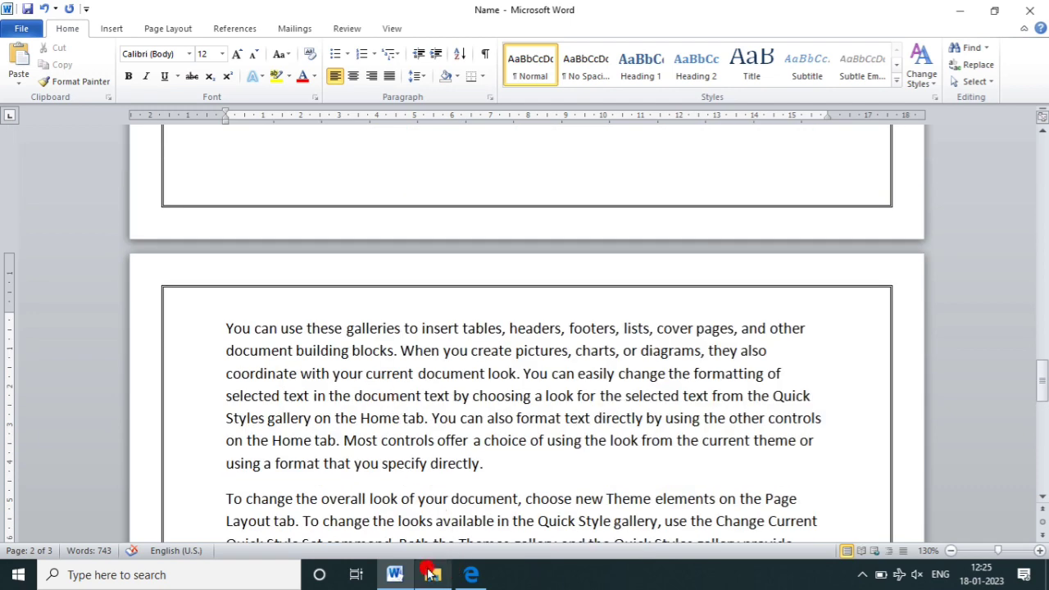
In Name.pdf, tick heading 4 and its plus sign, and underline 50+50+50+50+50, 20*30, 100-50 in red
click(472, 575)
scroll(458, 453, down, 1)
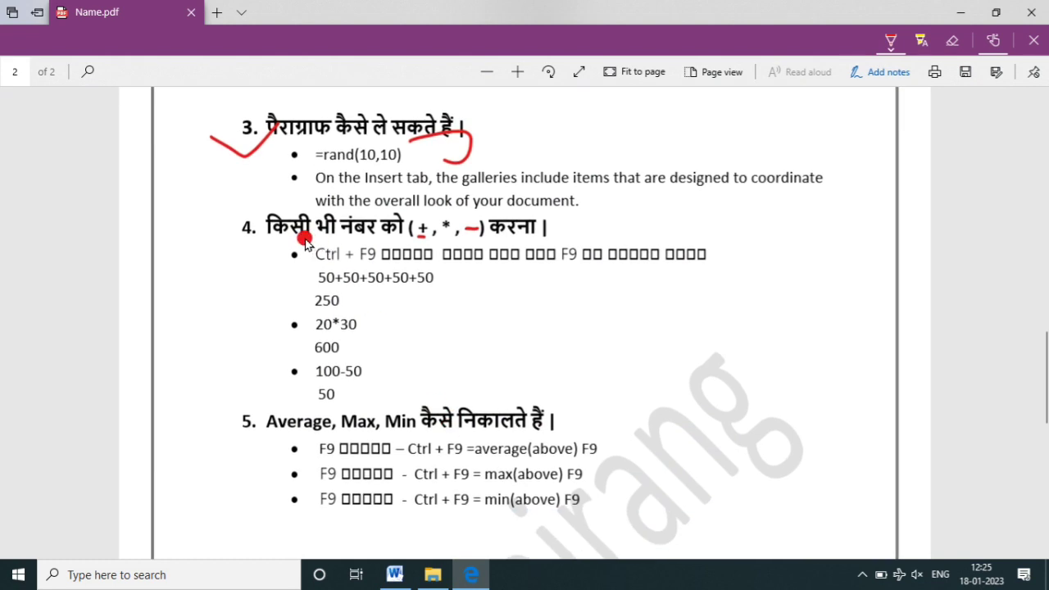
drag(218, 235, 266, 243)
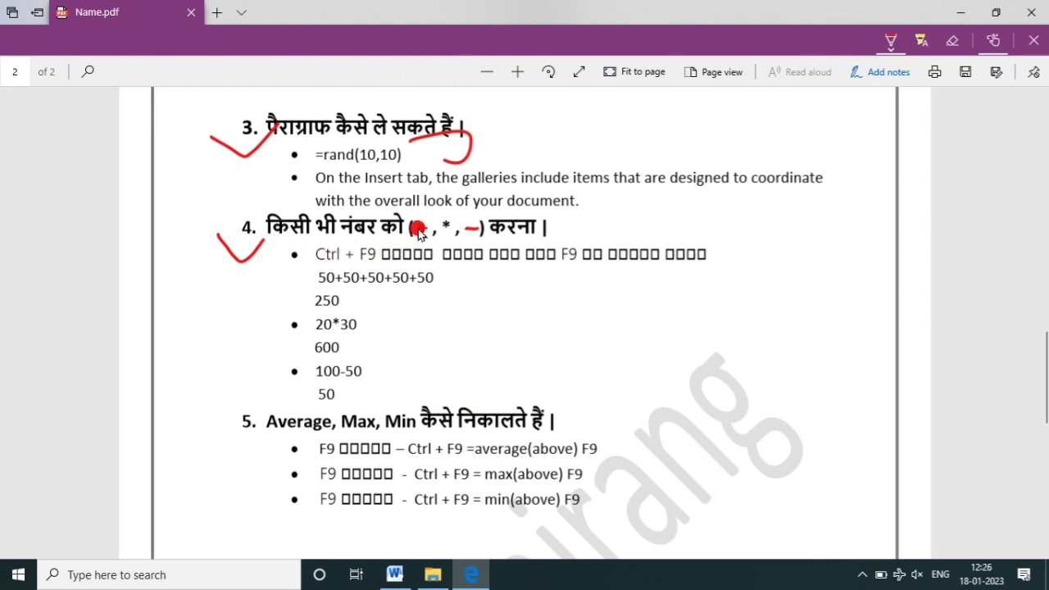
drag(418, 237, 428, 243)
drag(313, 284, 443, 289)
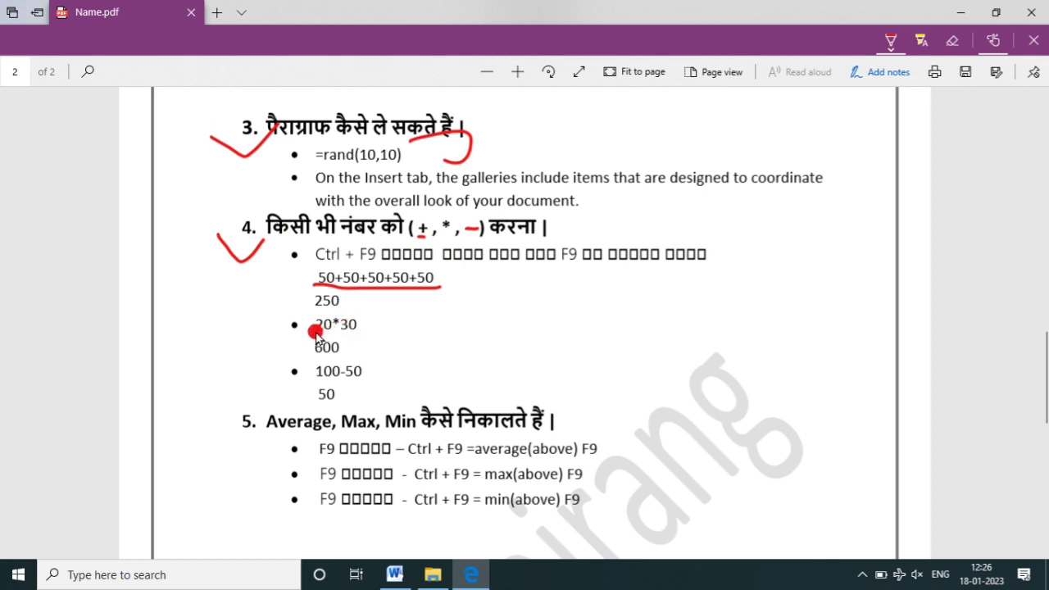
drag(316, 334, 369, 331)
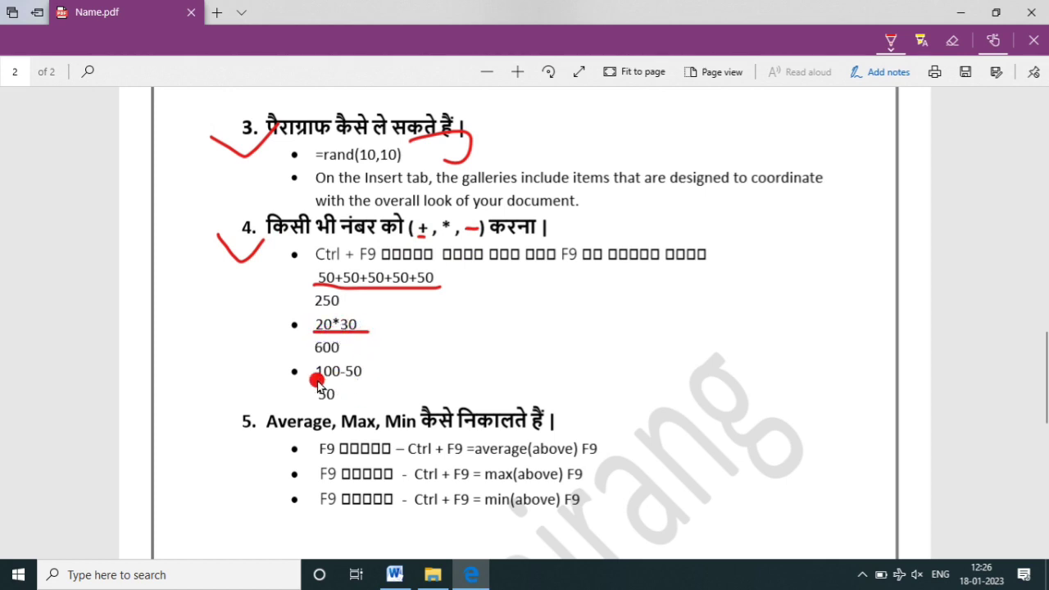
drag(315, 378, 373, 377)
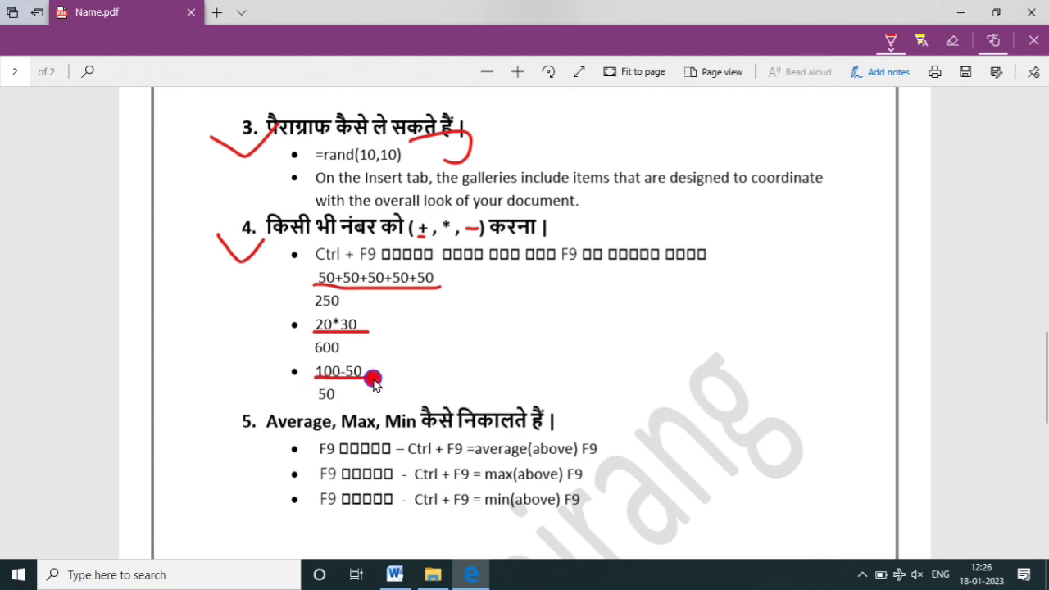
click(395, 574)
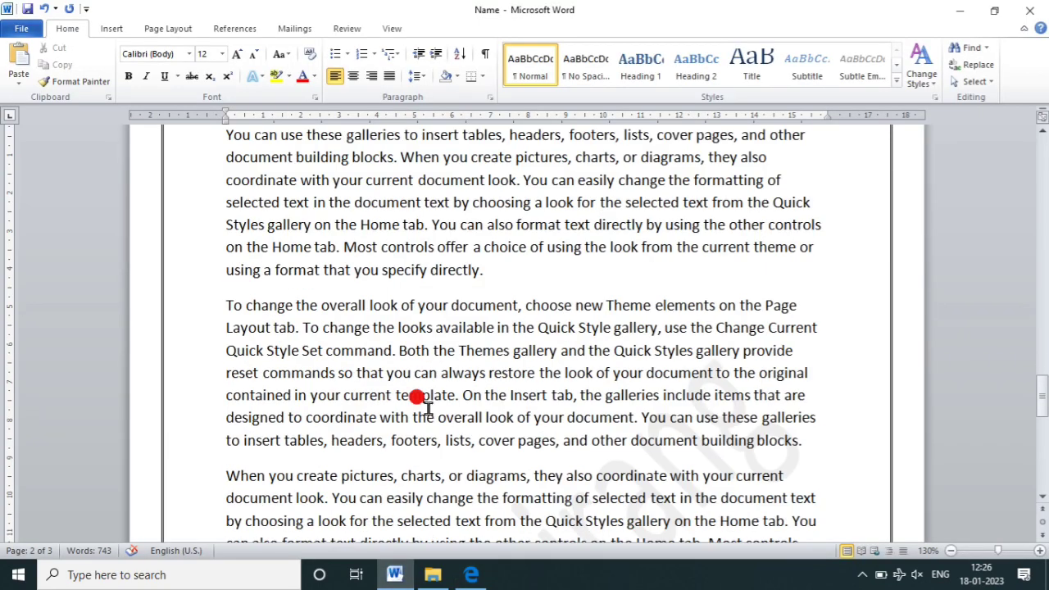
scroll(421, 396, up, 3)
scroll(410, 377, up, 3)
scroll(418, 385, up, 5)
scroll(413, 373, down, 4)
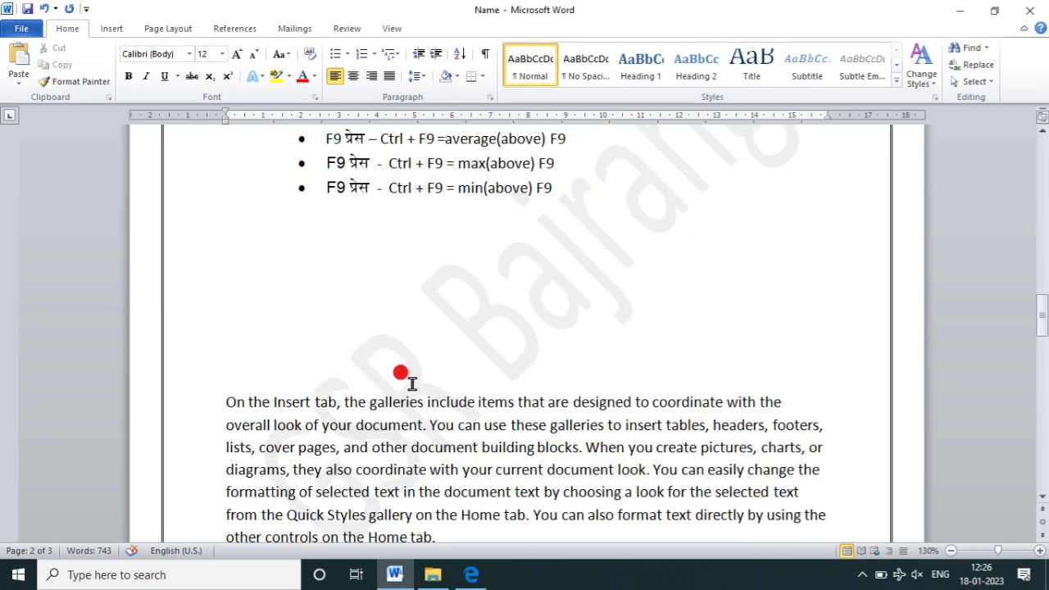
click(269, 256)
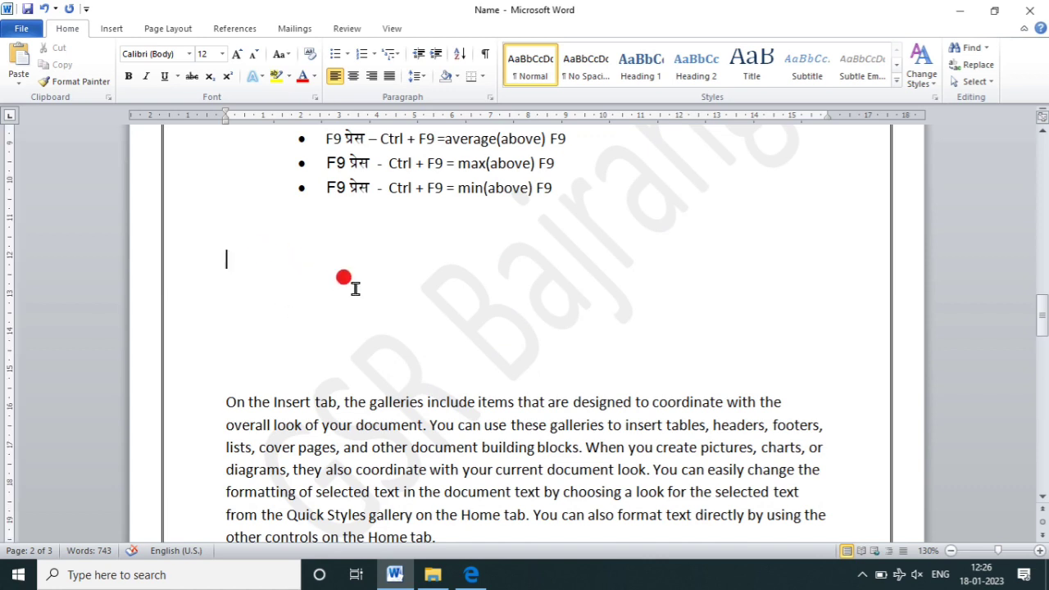
text(5)
text(78467895)
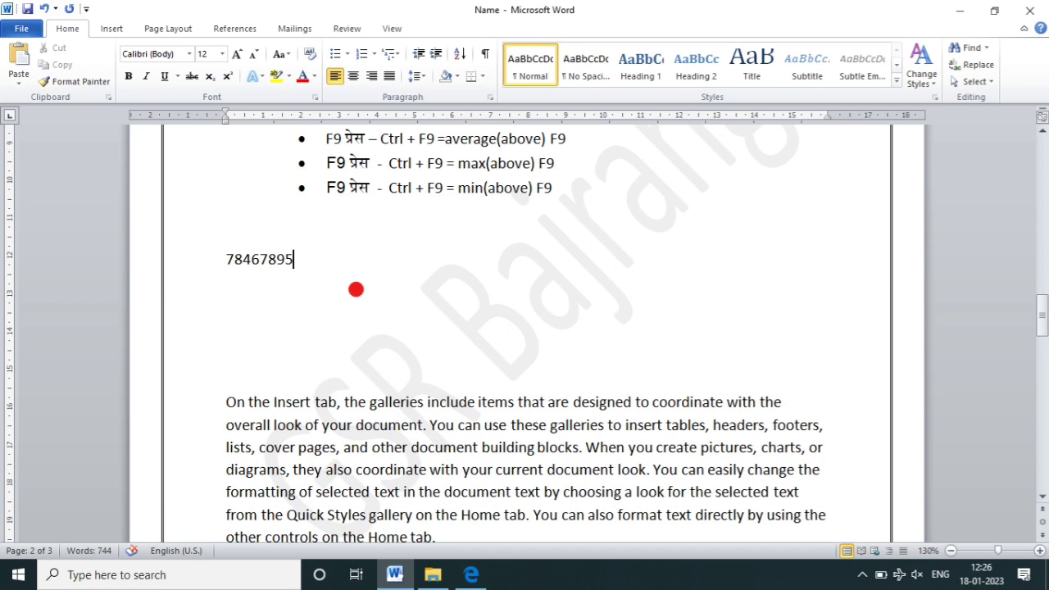
text(=)
key(BackSpace)
text(+ 5)
text(8749754893769)
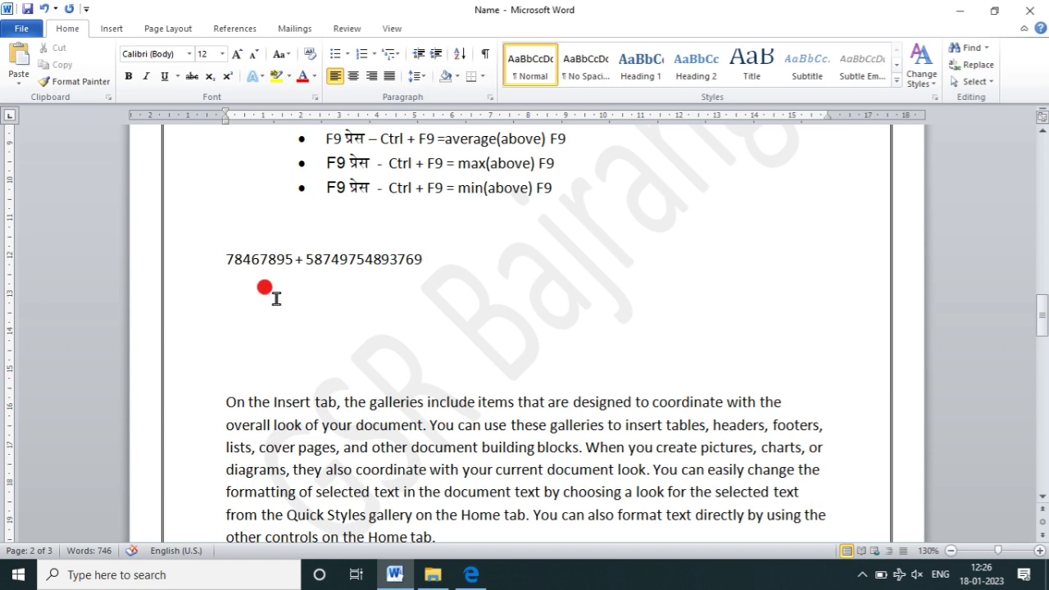
Insert an empty field containing = on the line below
click(249, 303)
key(ctrl+F9)
text(=)
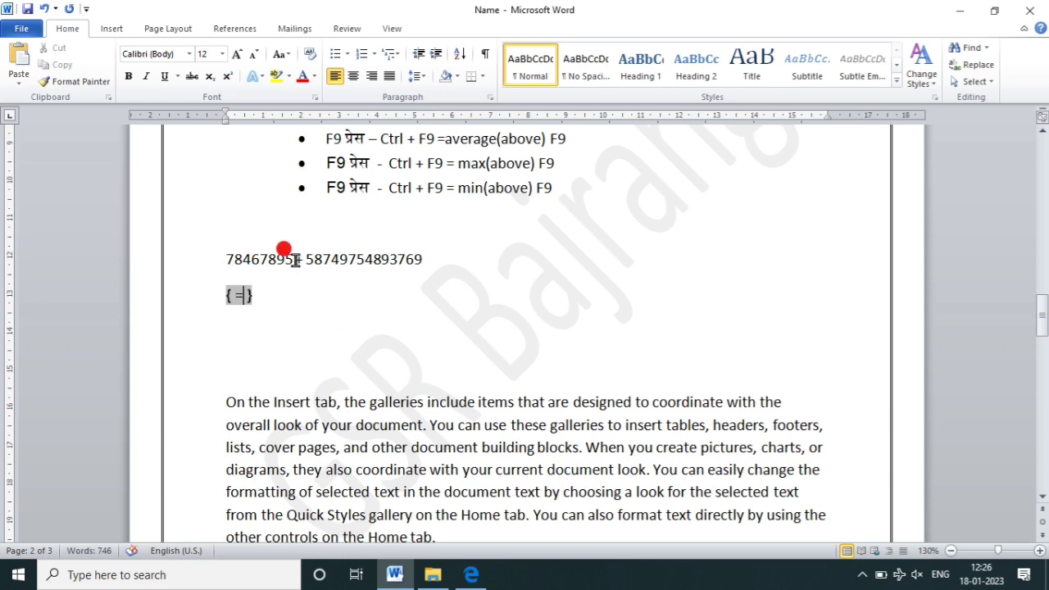
drag(293, 259, 219, 259)
key(ctrl+c)
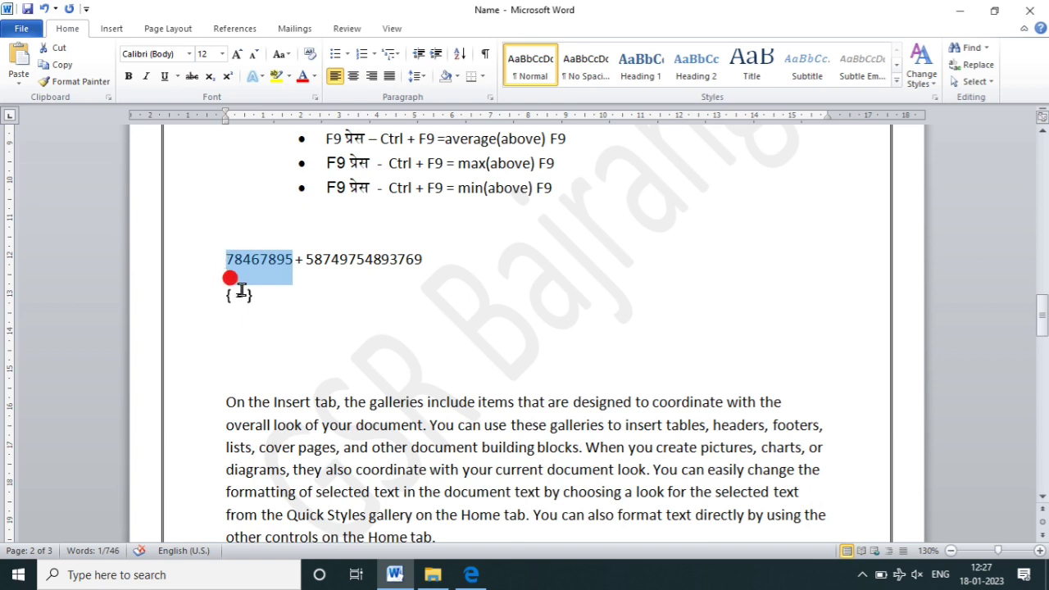
click(238, 295)
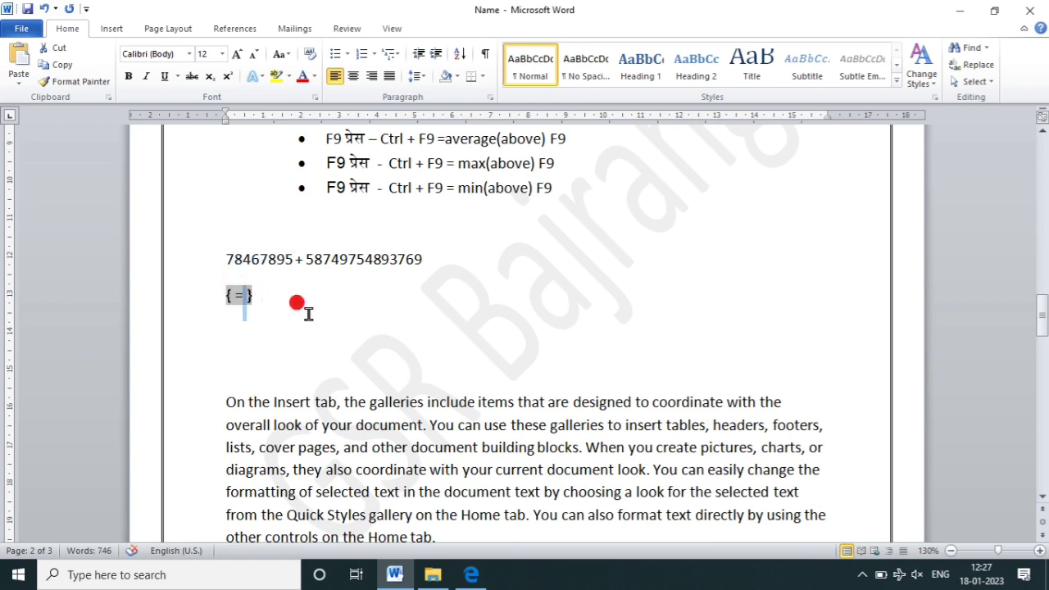
key(ctrl+v)
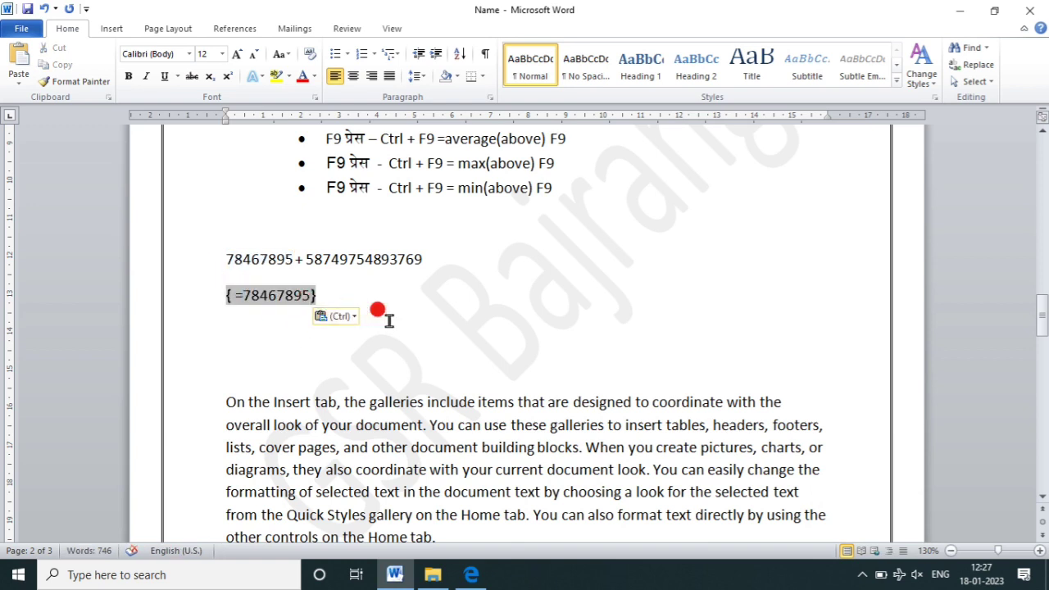
text(+)
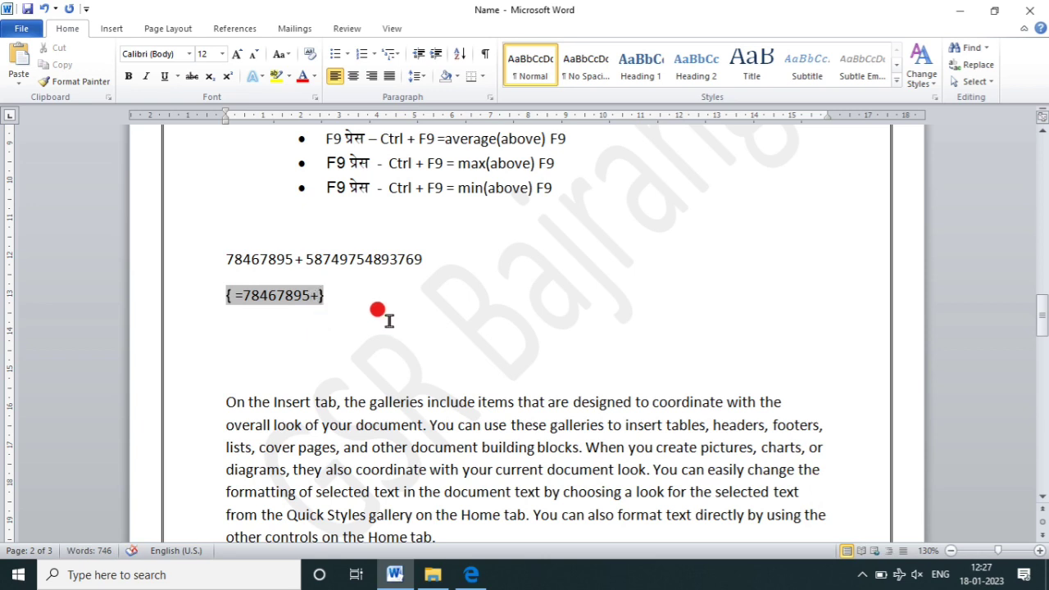
drag(305, 259, 449, 259)
key(ctrl+c)
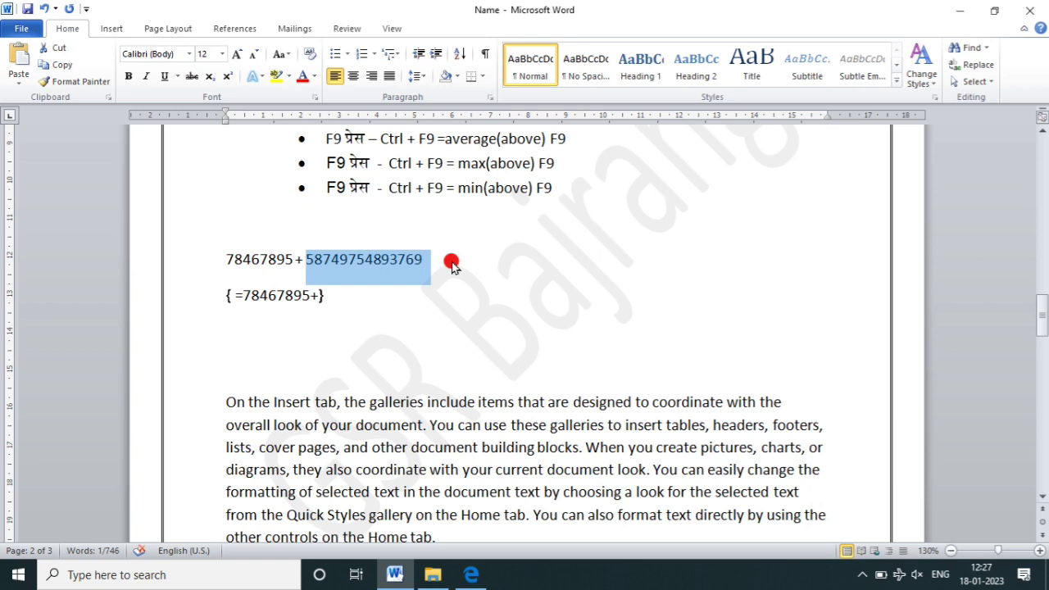
drag(310, 288, 381, 320)
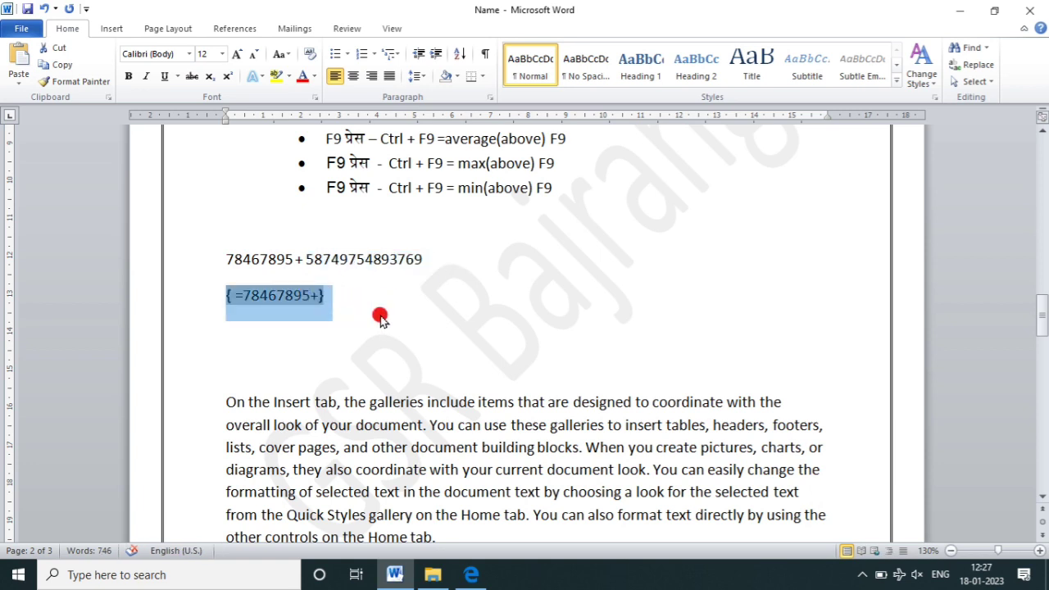
click(321, 295)
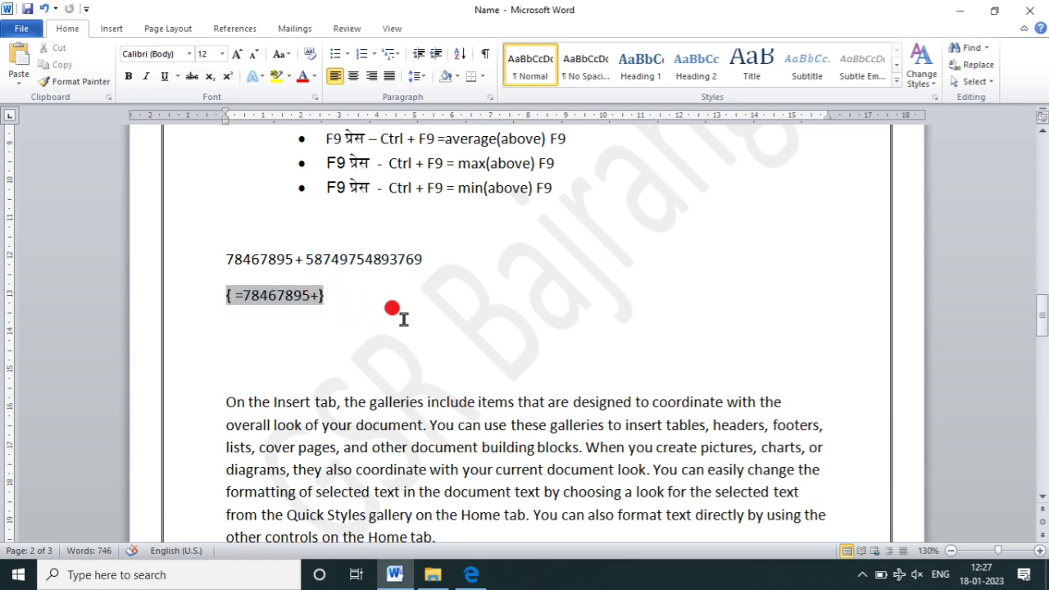
key(ctrl+v)
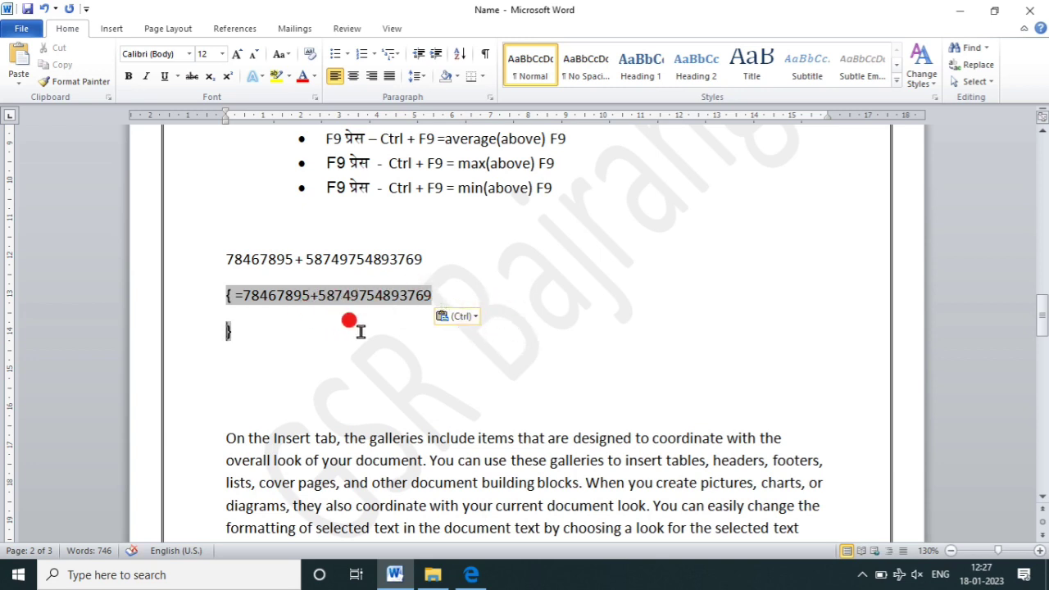
key(F9)
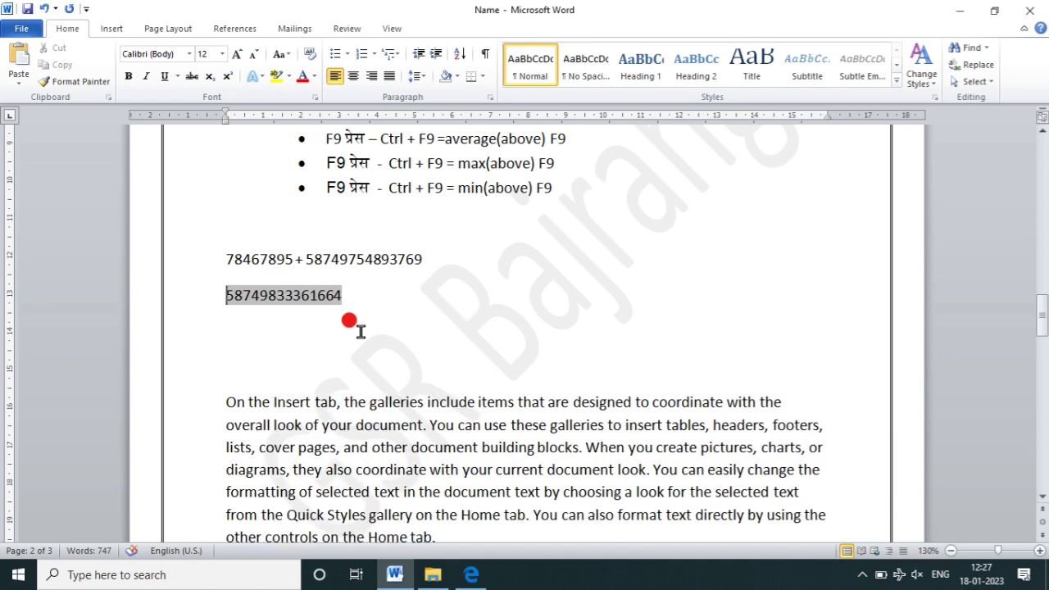
click(311, 332)
drag(221, 295, 344, 267)
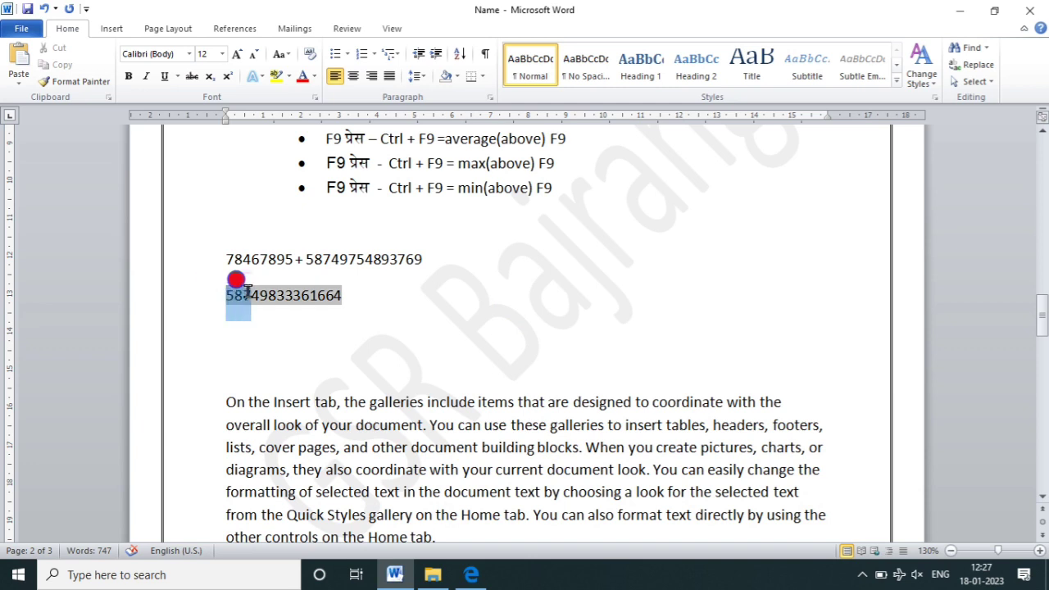
click(379, 319)
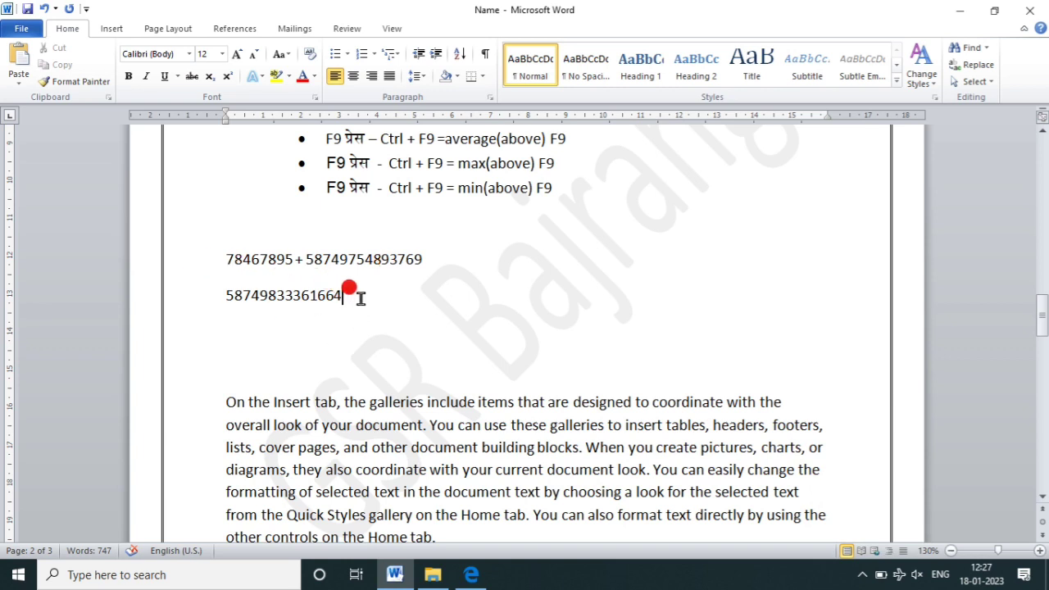
Change the formula's + to - and recalculate the subtraction
key(shift+F9)
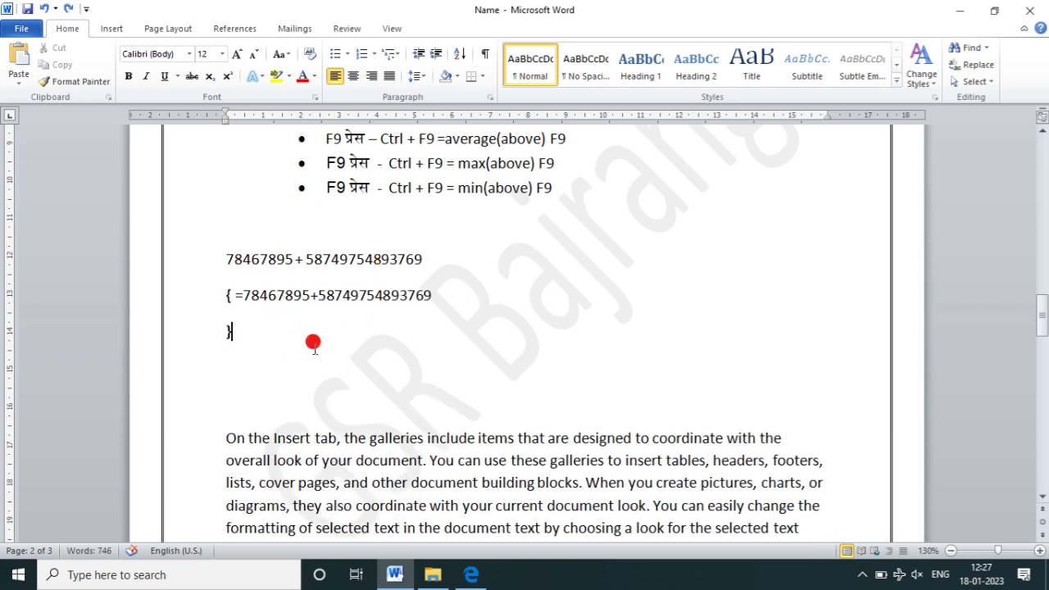
click(321, 295)
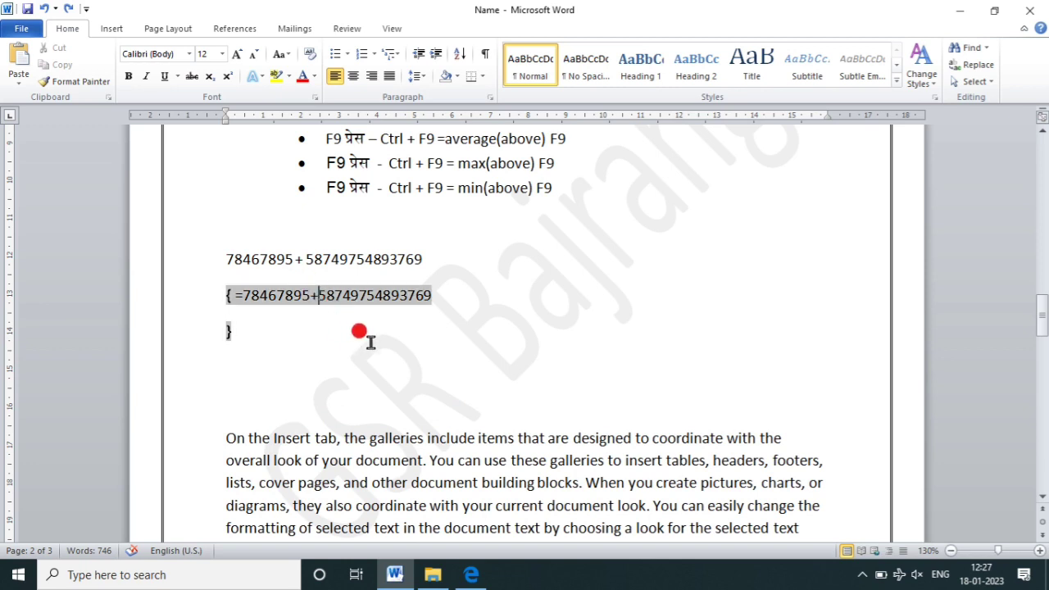
key(BackSpace)
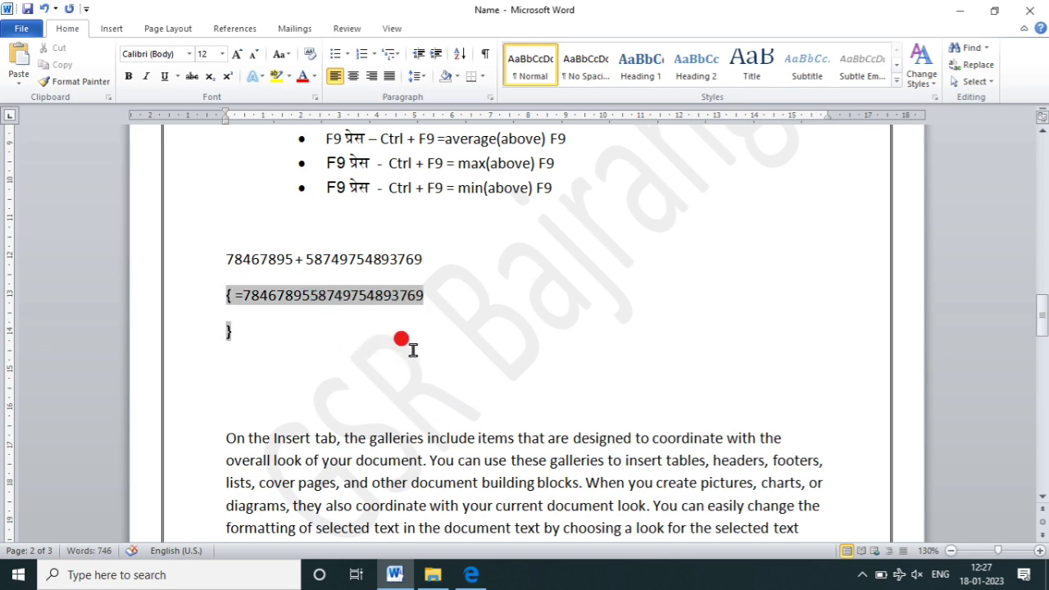
text(-)
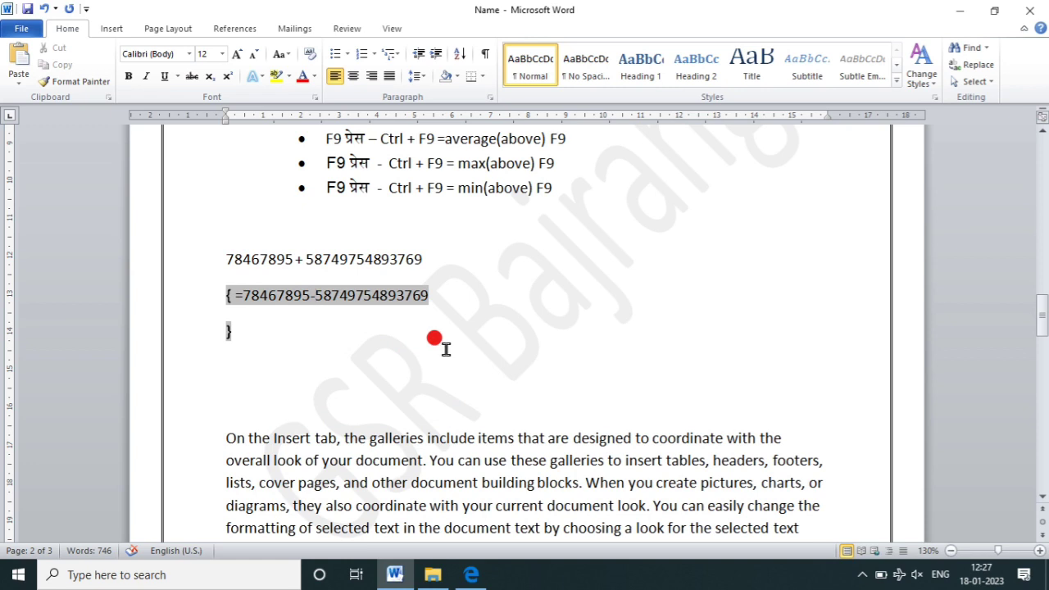
key(F9)
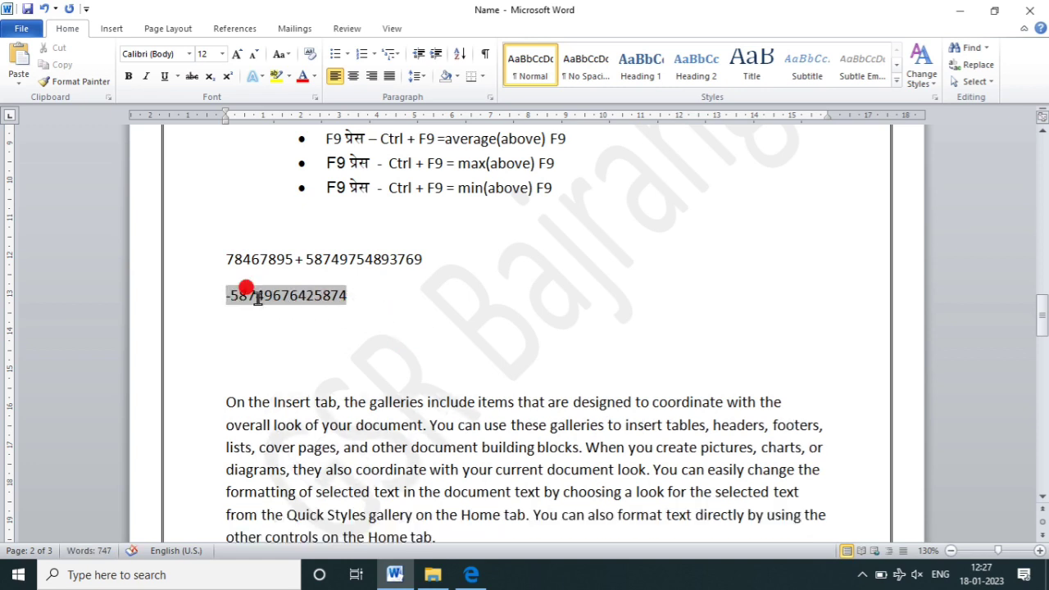
key(shift+F9)
key(BackSpace)
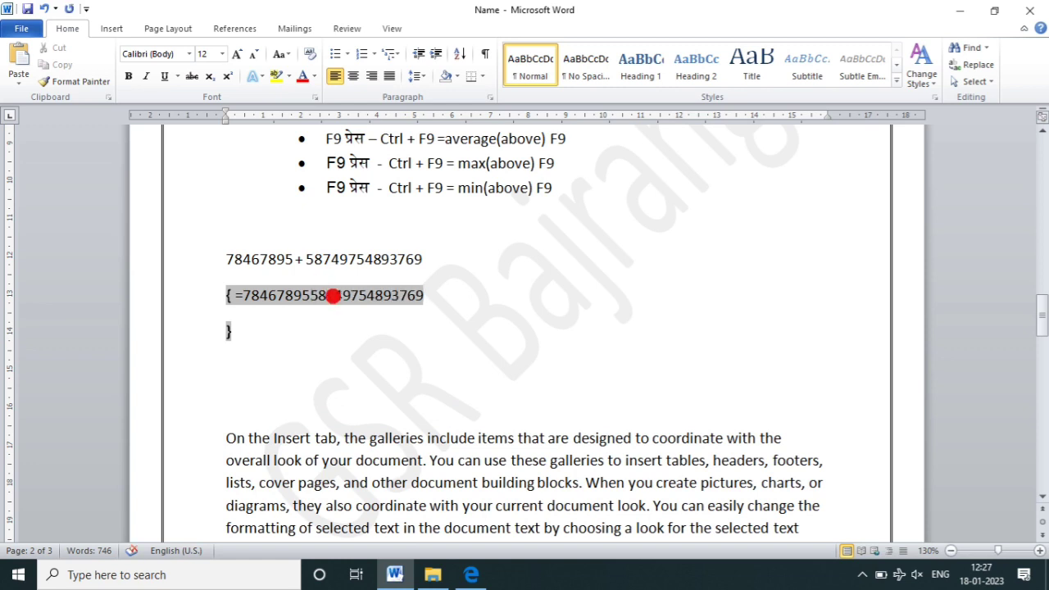
text(*)
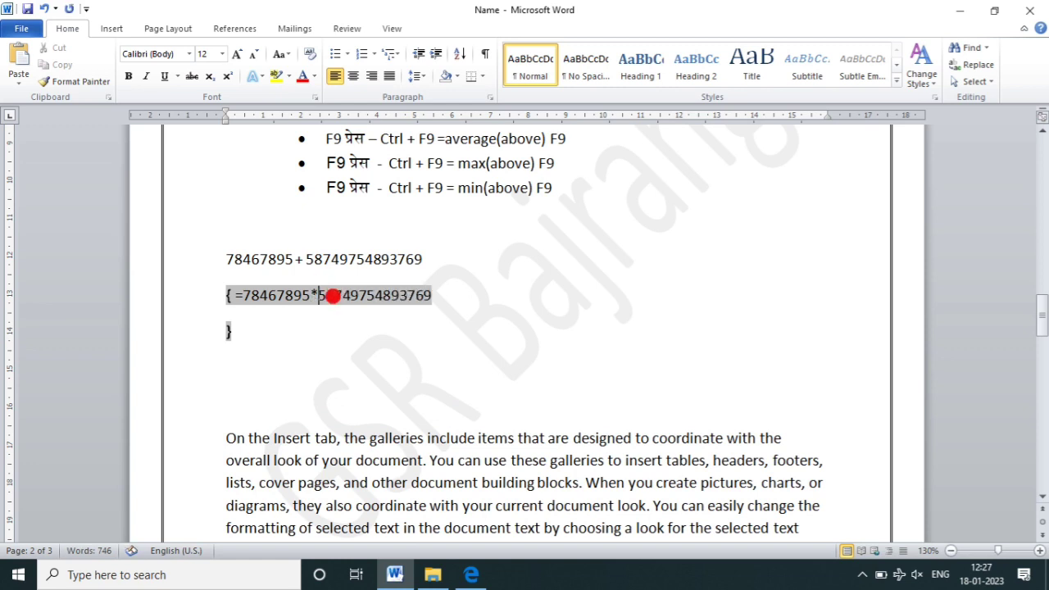
key(F9)
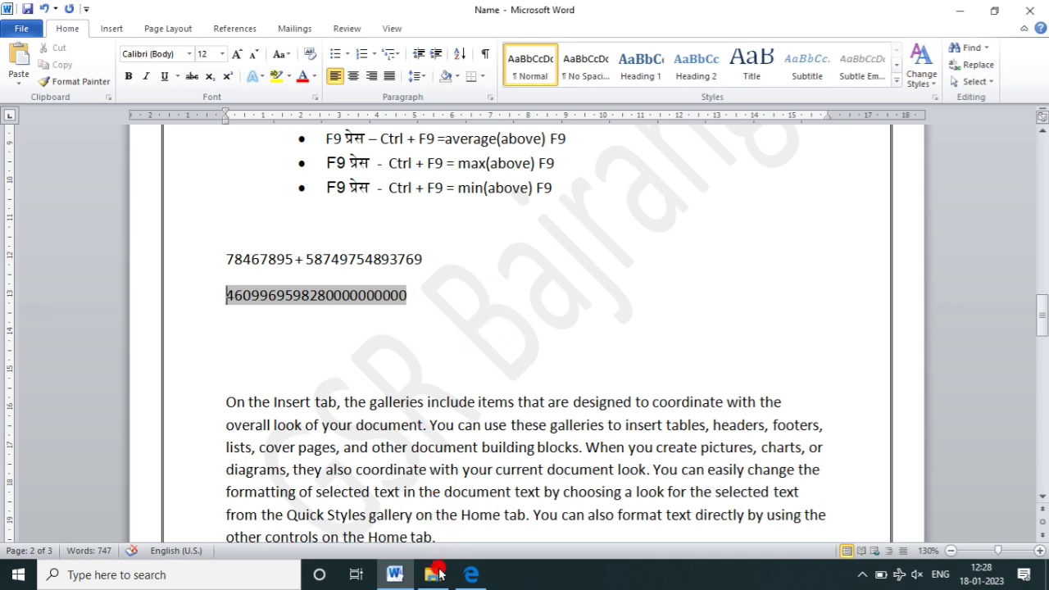
In Name.pdf, mark section 5 and underline Average in red ink
click(471, 577)
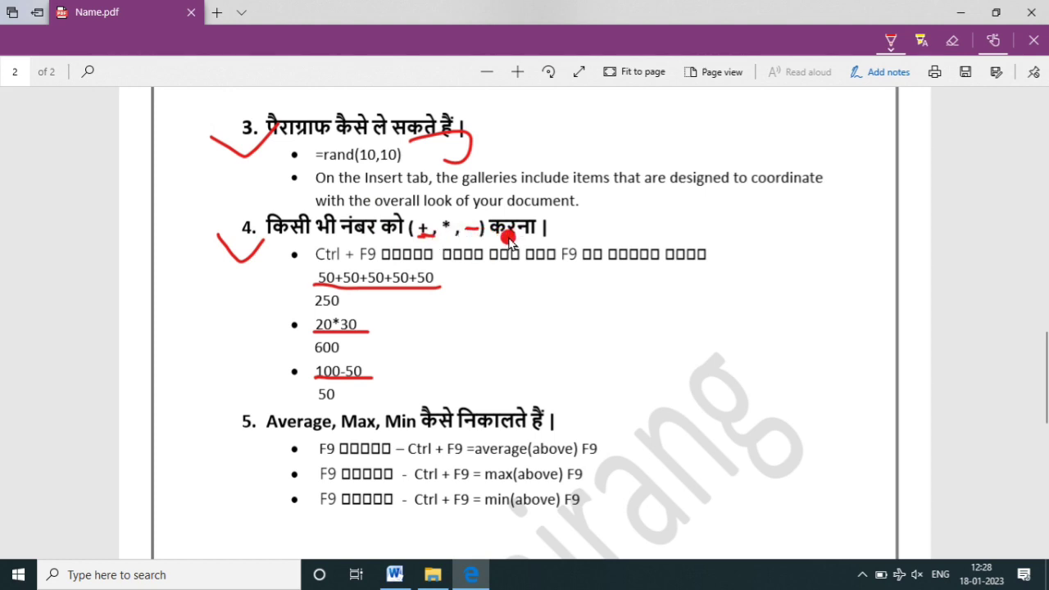
scroll(492, 250, down, 1)
scroll(491, 246, down, 3)
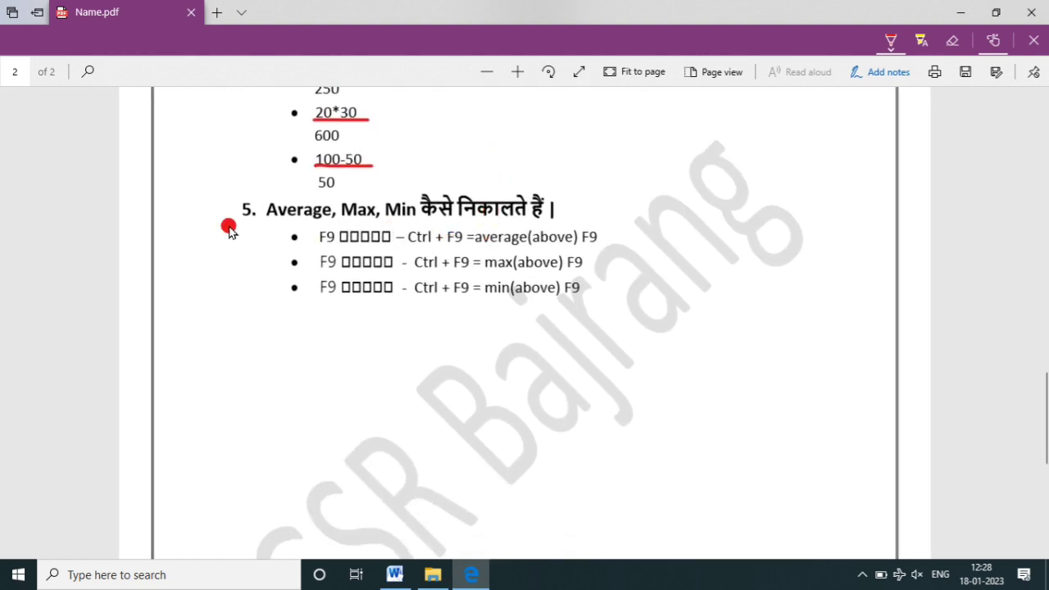
drag(218, 223, 273, 232)
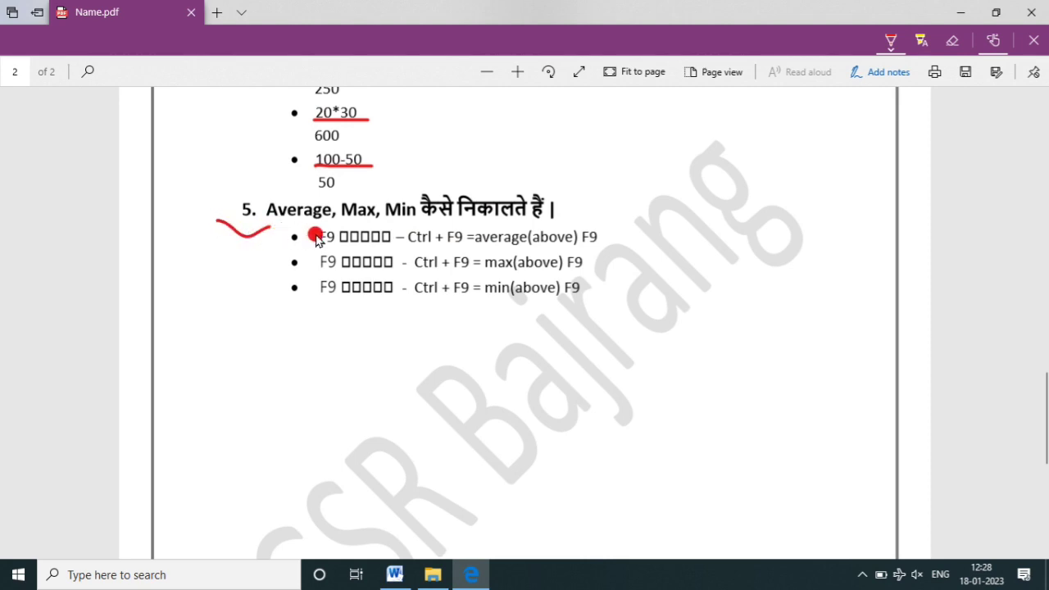
drag(273, 219, 425, 219)
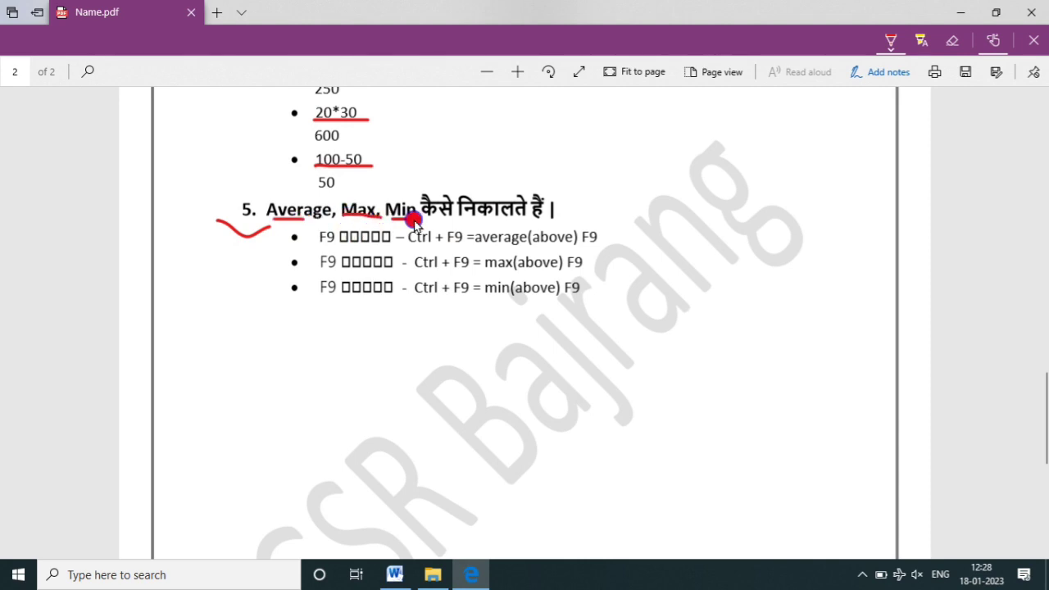
Return to Word's marks table showing the Hindi total 293
click(394, 574)
scroll(417, 374, up, 10)
scroll(455, 381, up, 10)
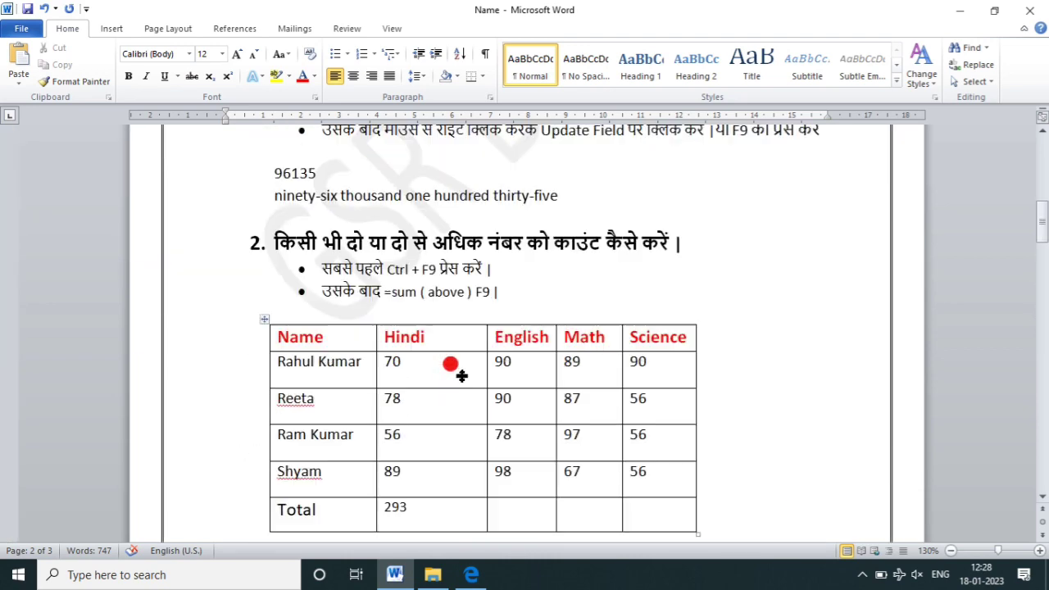
scroll(482, 426, down, 4)
scroll(620, 334, up, 2)
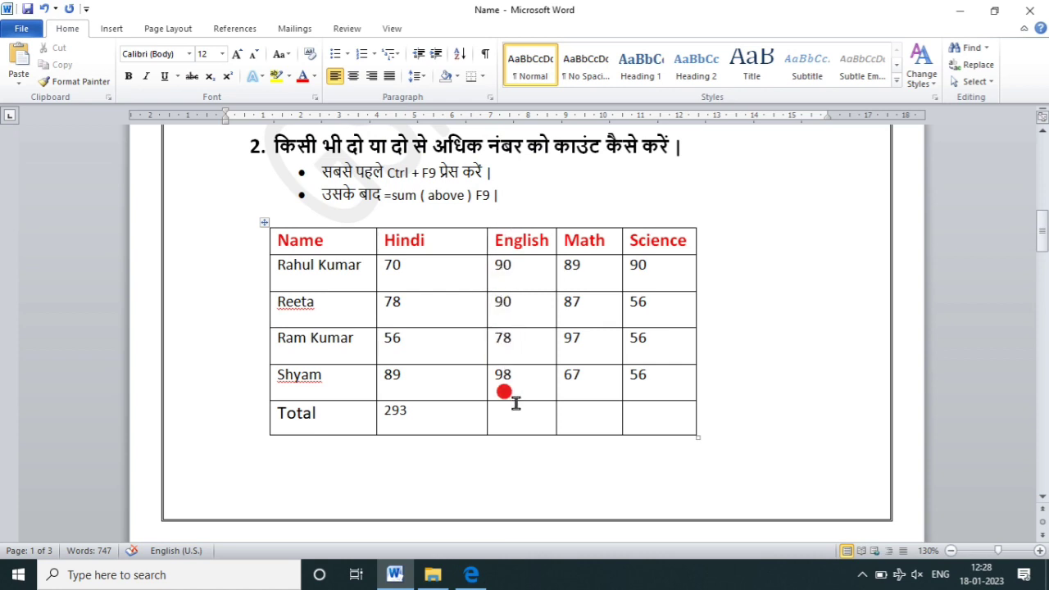
Insert a new field in the English Total cell and type =average inside its braces
drag(497, 419, 593, 474)
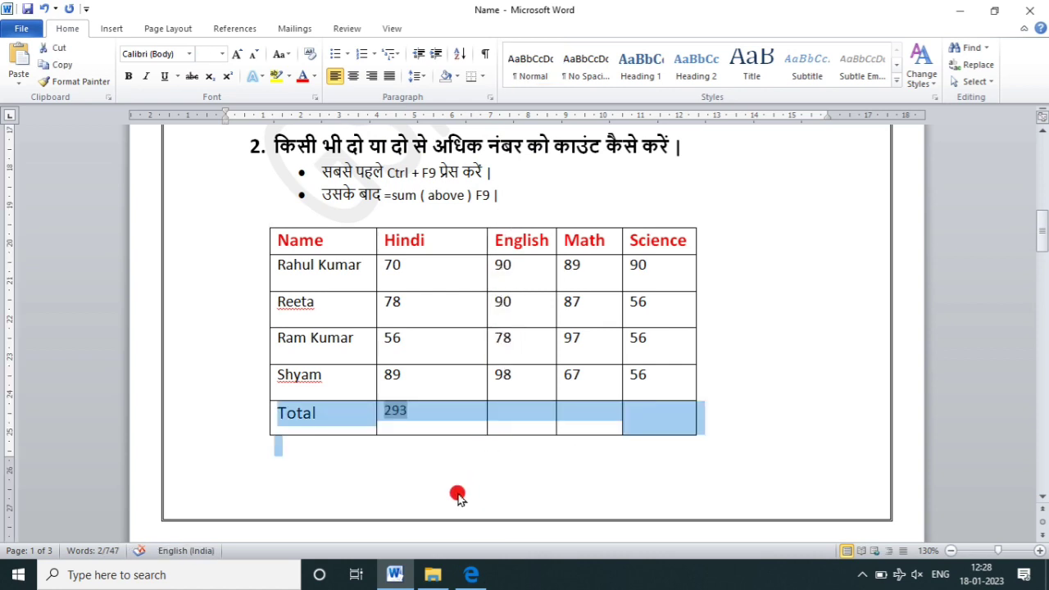
click(495, 420)
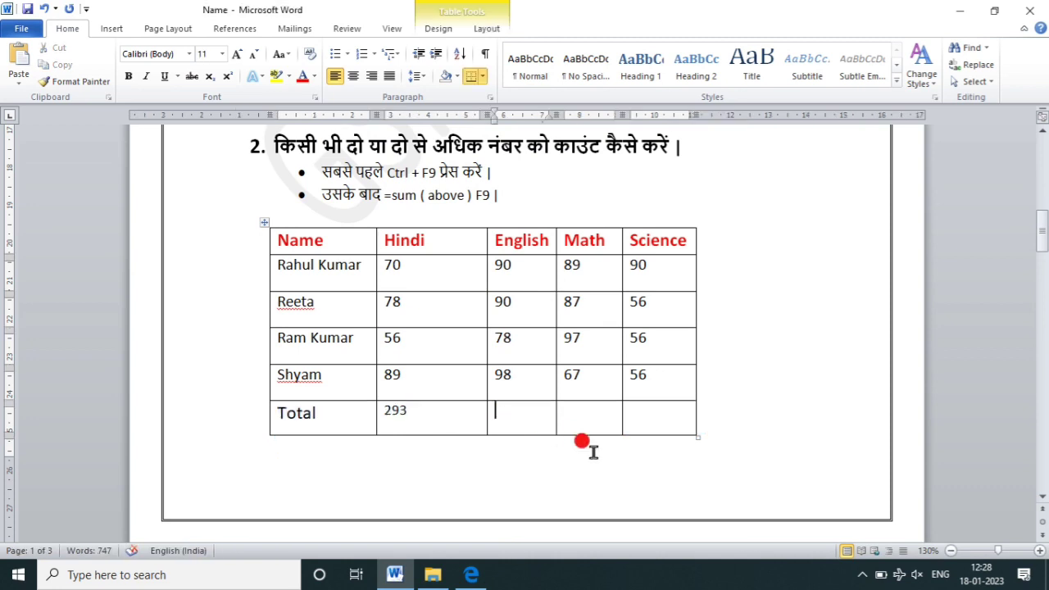
key(ctrl+F9)
text(=)
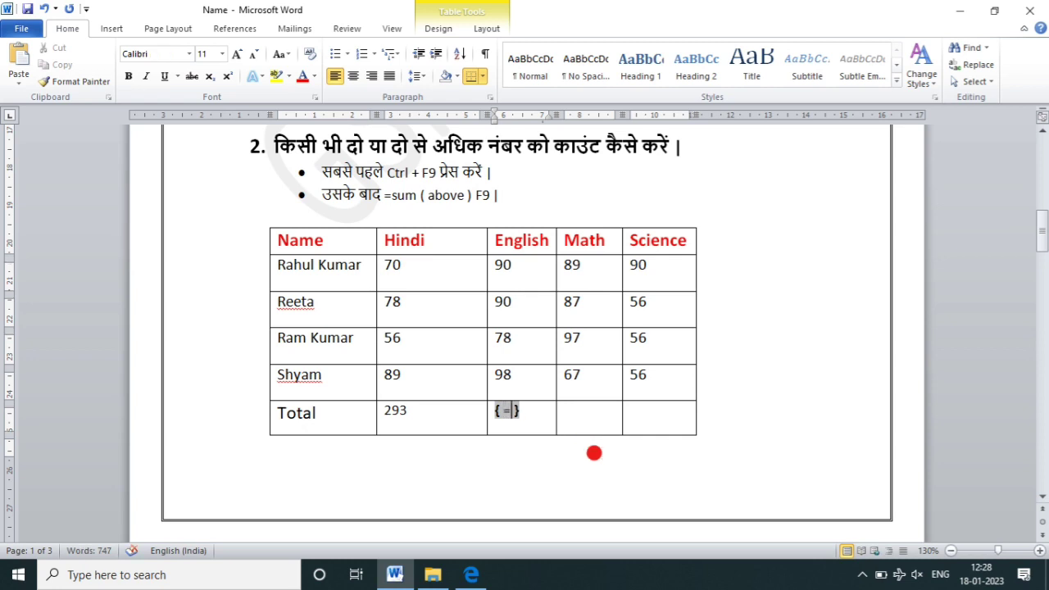
text(avera)
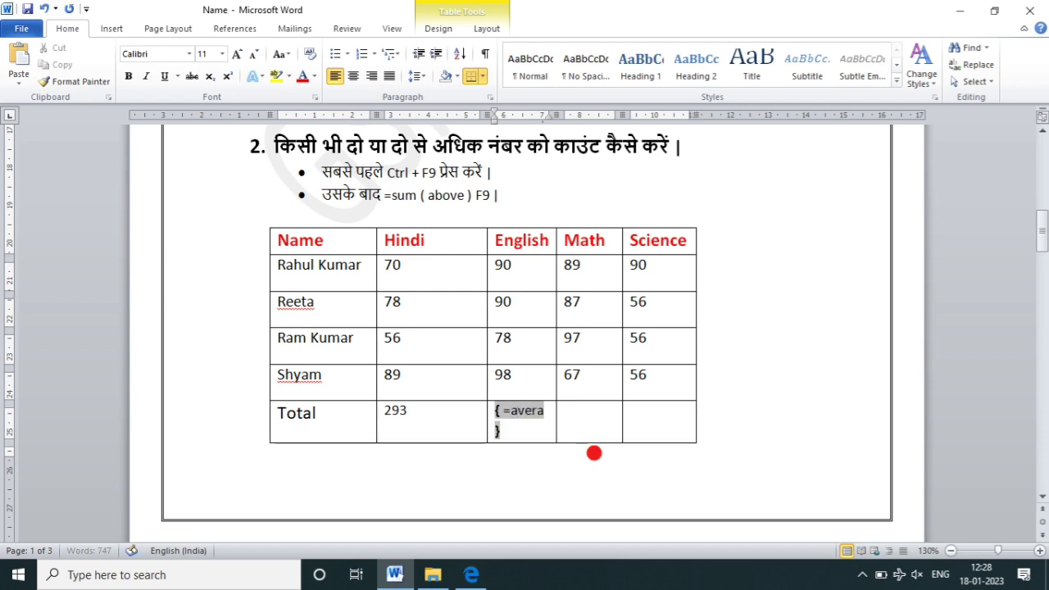
text(ge)
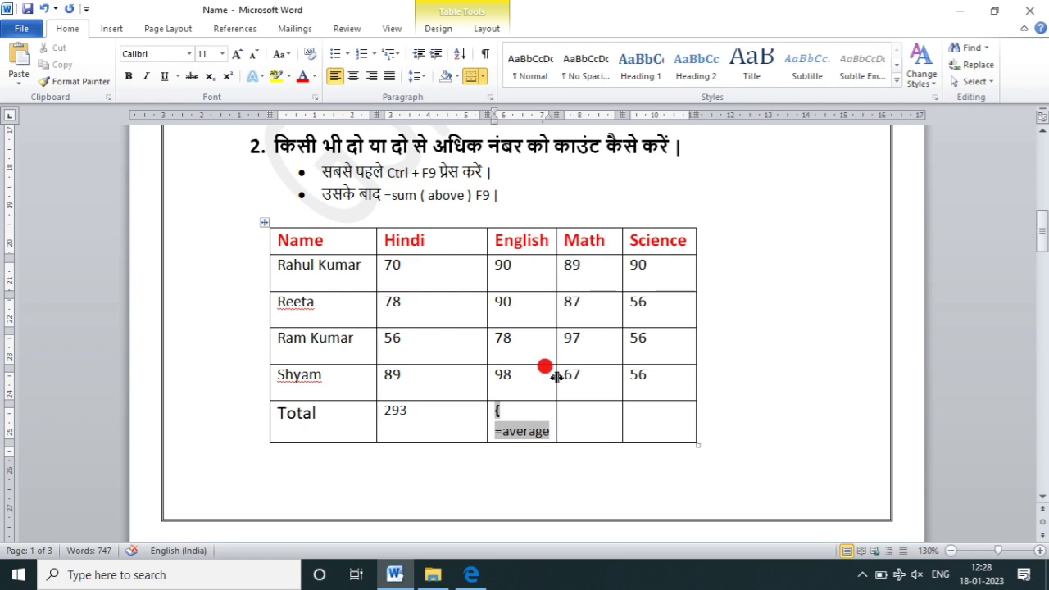
Drag the English/Math and Math/Science borders to widen English and Math and rebalance Science
drag(557, 365, 566, 367)
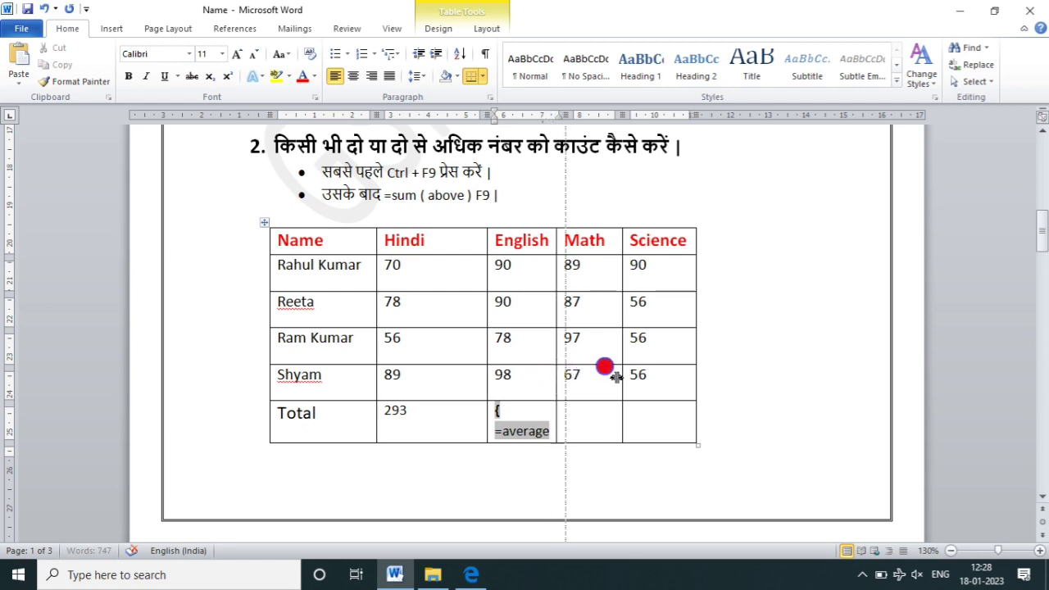
drag(631, 379, 632, 380)
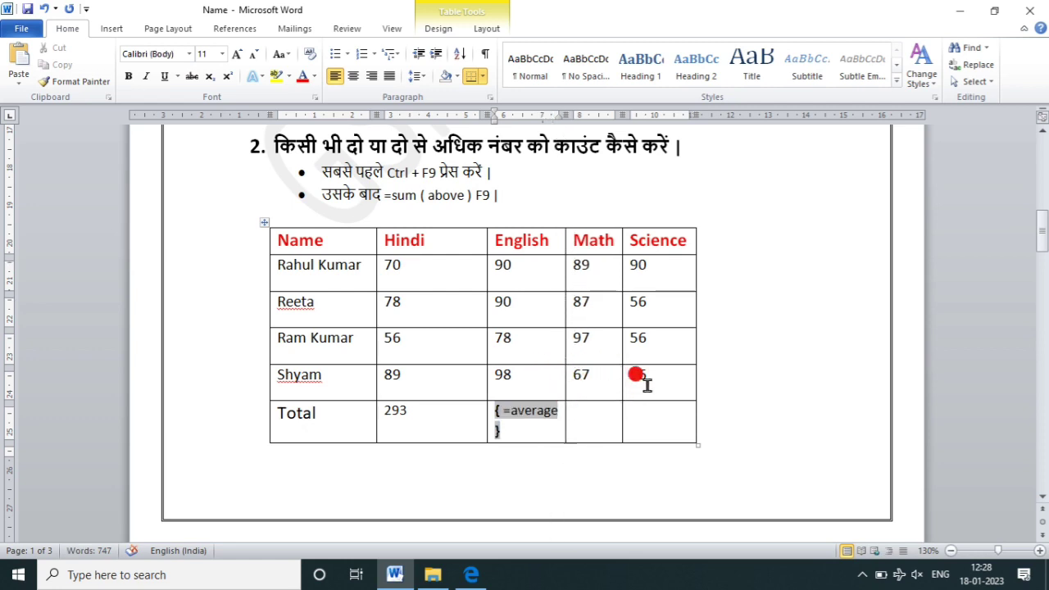
drag(622, 374, 659, 369)
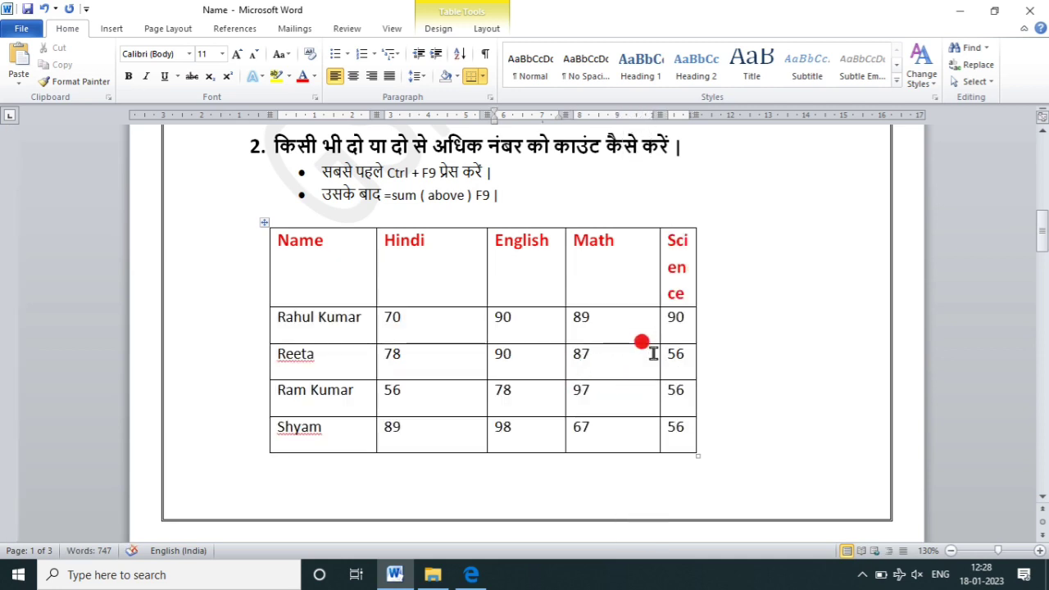
drag(660, 353, 642, 359)
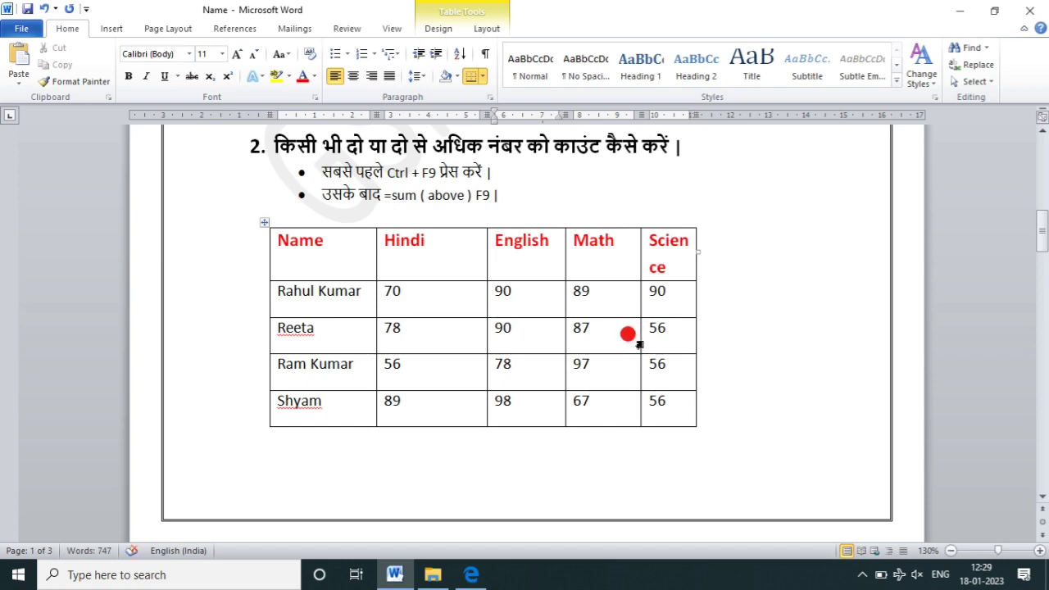
drag(640, 345, 629, 341)
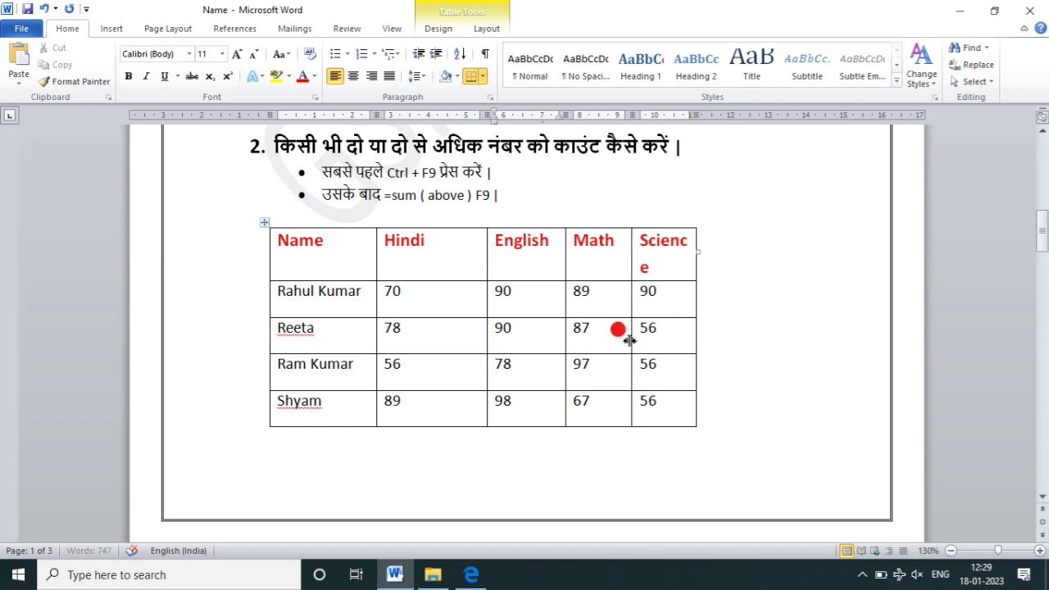
Complete the field as =average(above) and update it so the English Total shows 89
scroll(536, 396, down, 1)
scroll(543, 407, down, 2)
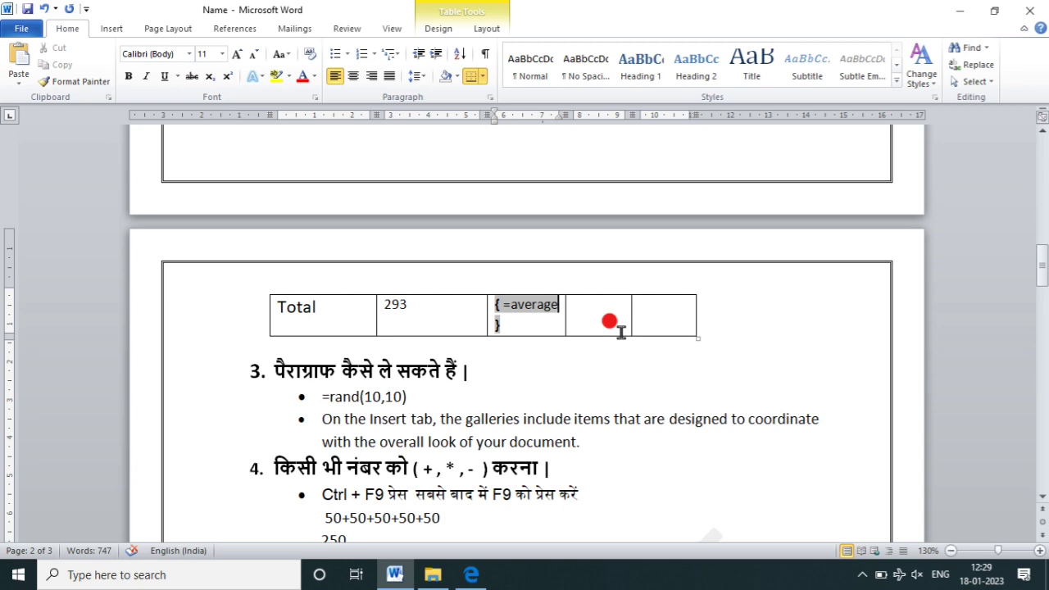
text(()
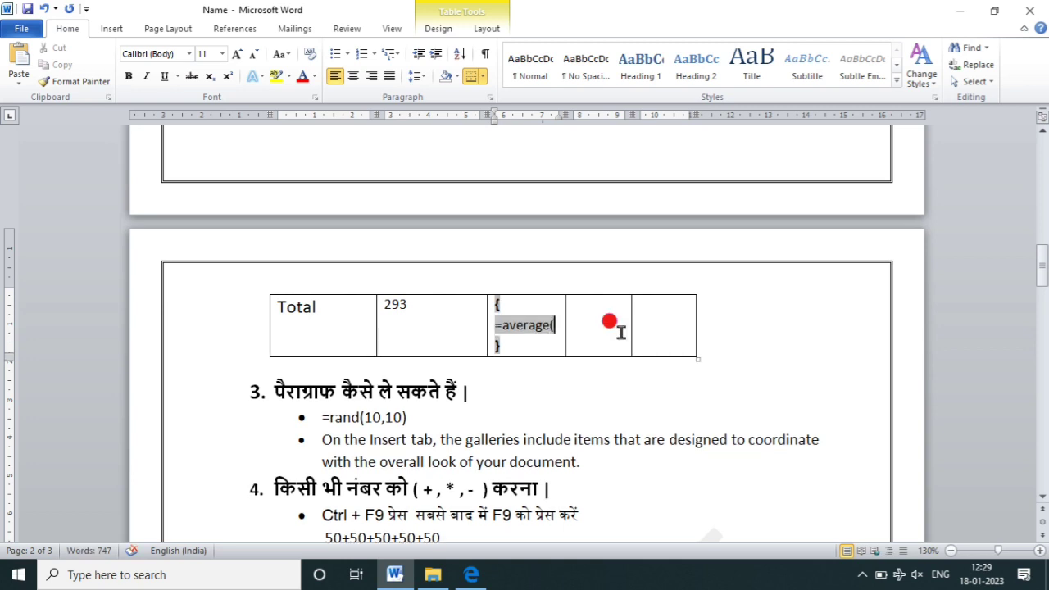
text(abo)
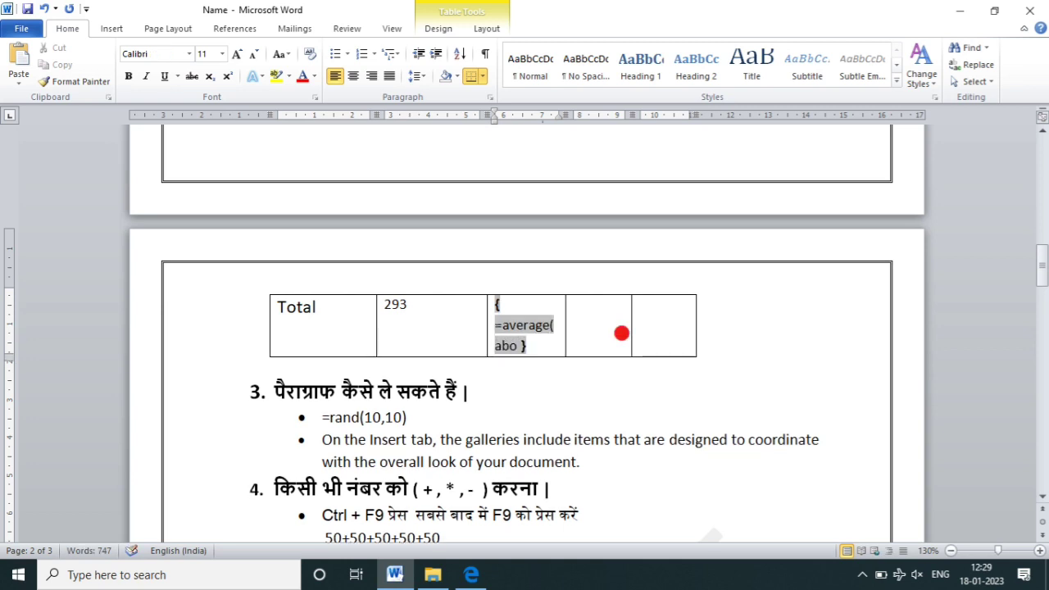
text(ve)
text())
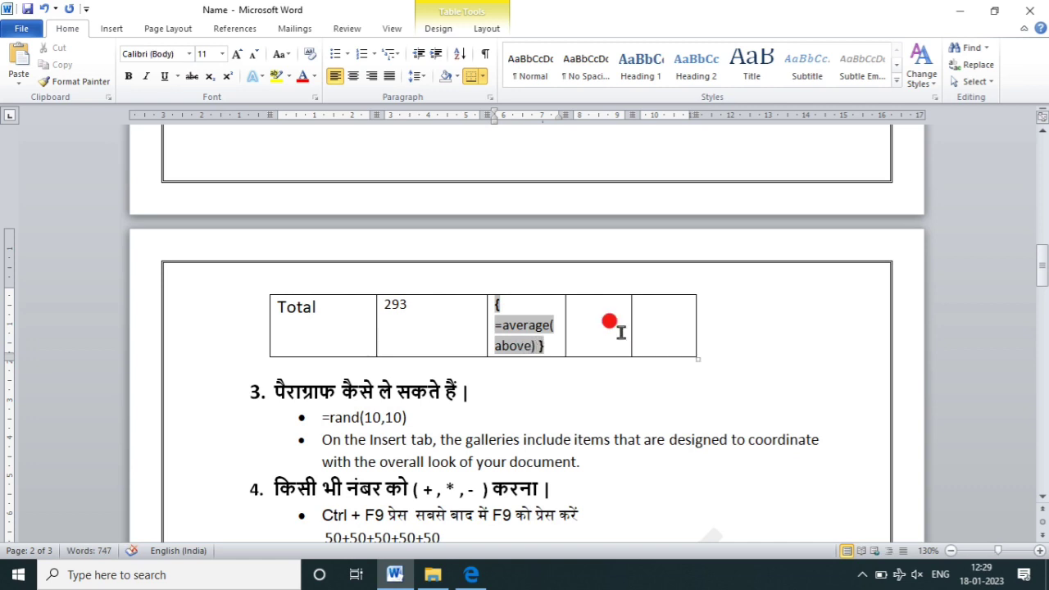
key(F9)
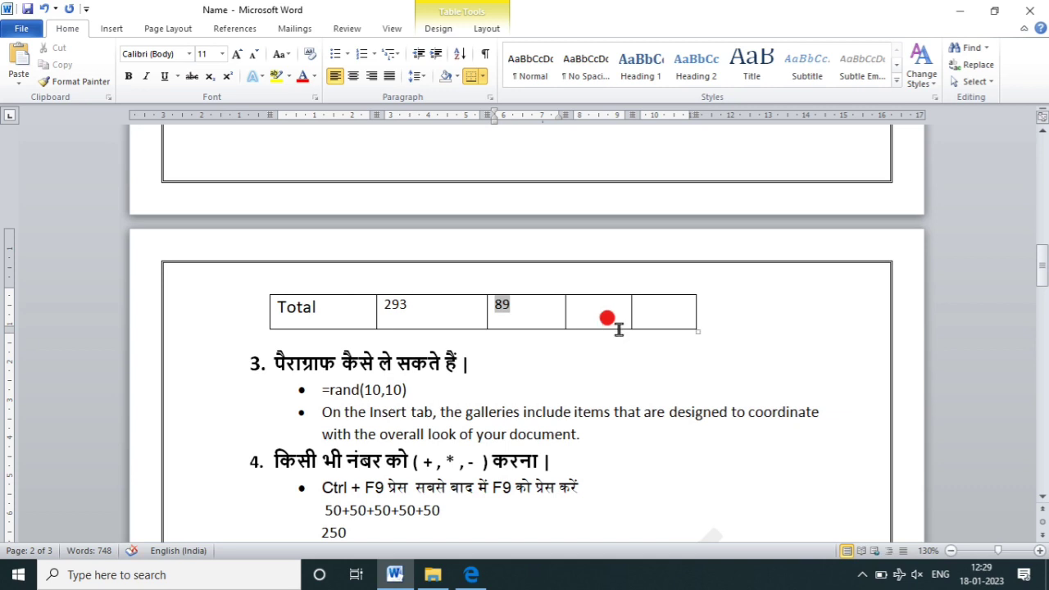
click(529, 313)
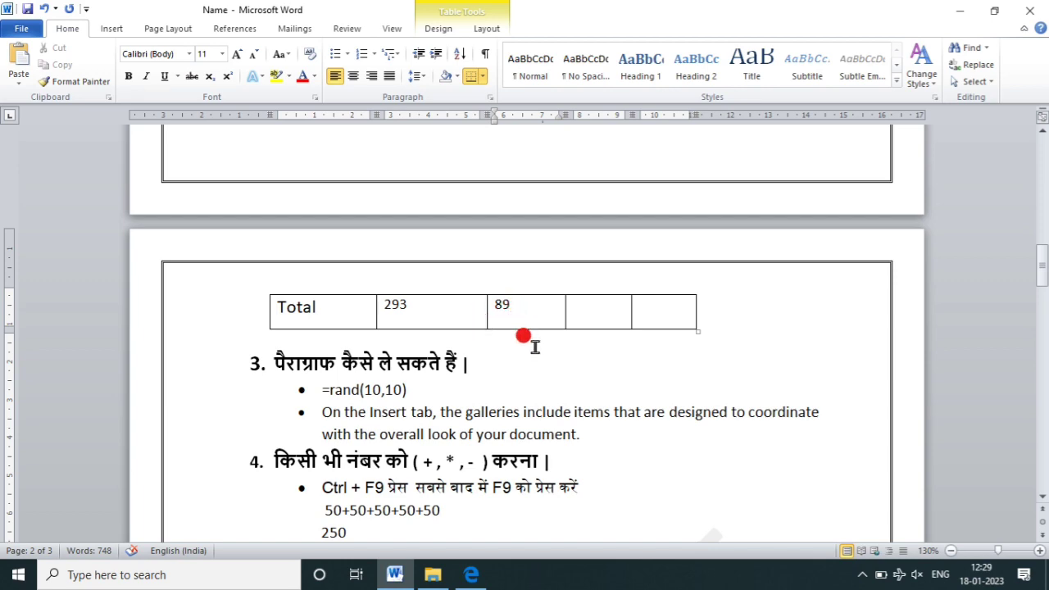
Scroll up and down to check the 89 average against the English marks
scroll(538, 358, up, 3)
scroll(538, 357, up, 4)
scroll(533, 344, up, 1)
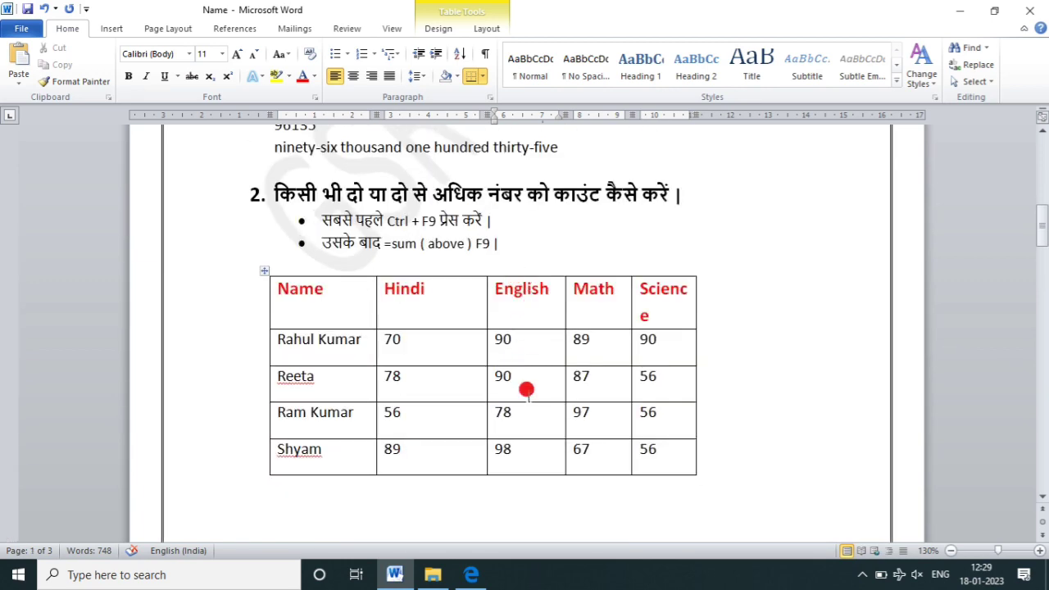
scroll(526, 390, down, 2)
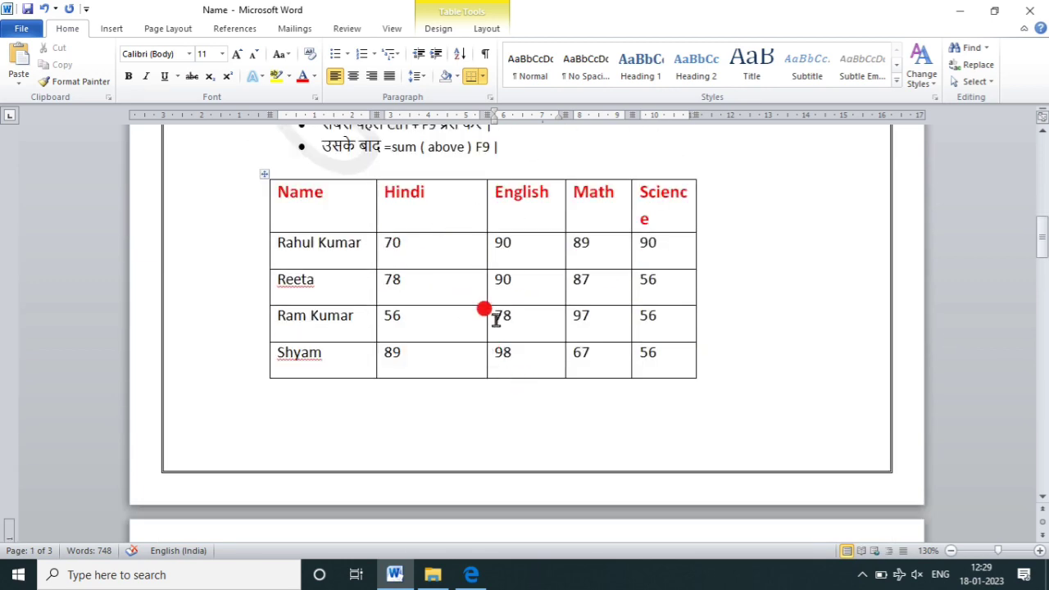
scroll(541, 344, down, 2)
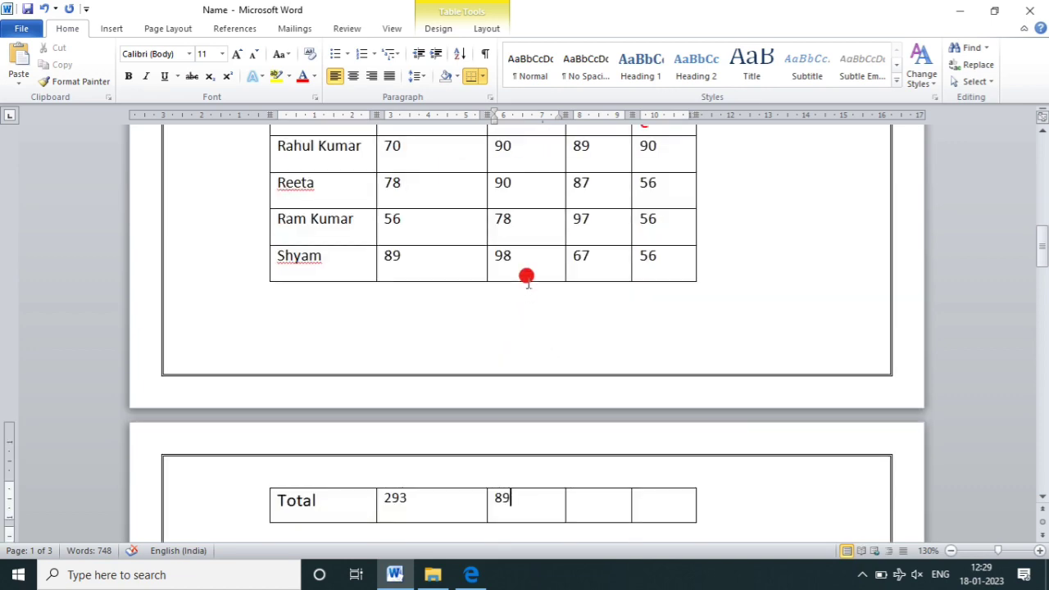
scroll(546, 440, down, 2)
scroll(534, 429, up, 3)
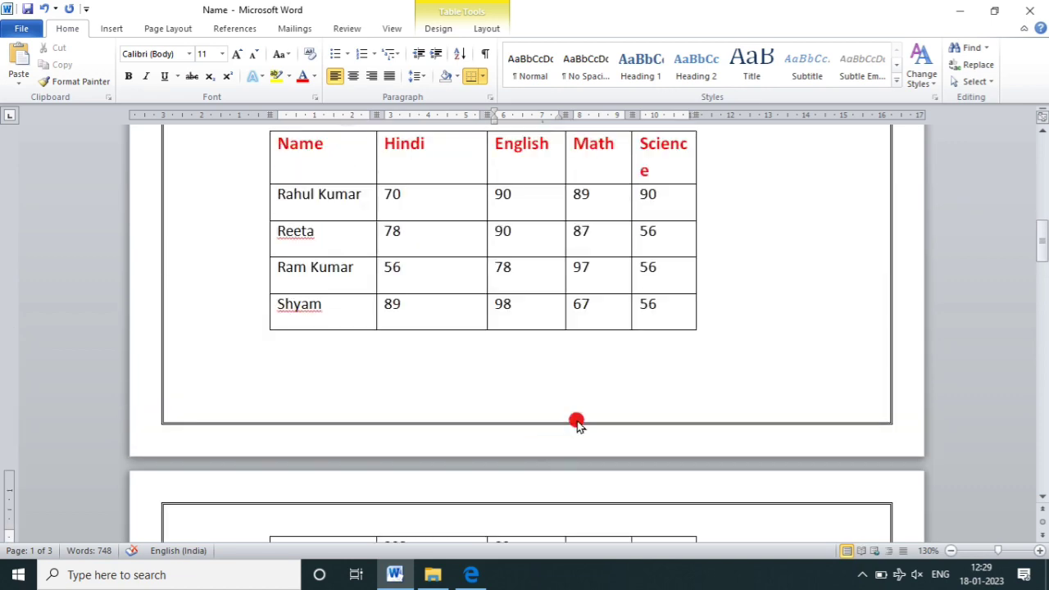
scroll(569, 393, up, 4)
scroll(590, 410, down, 5)
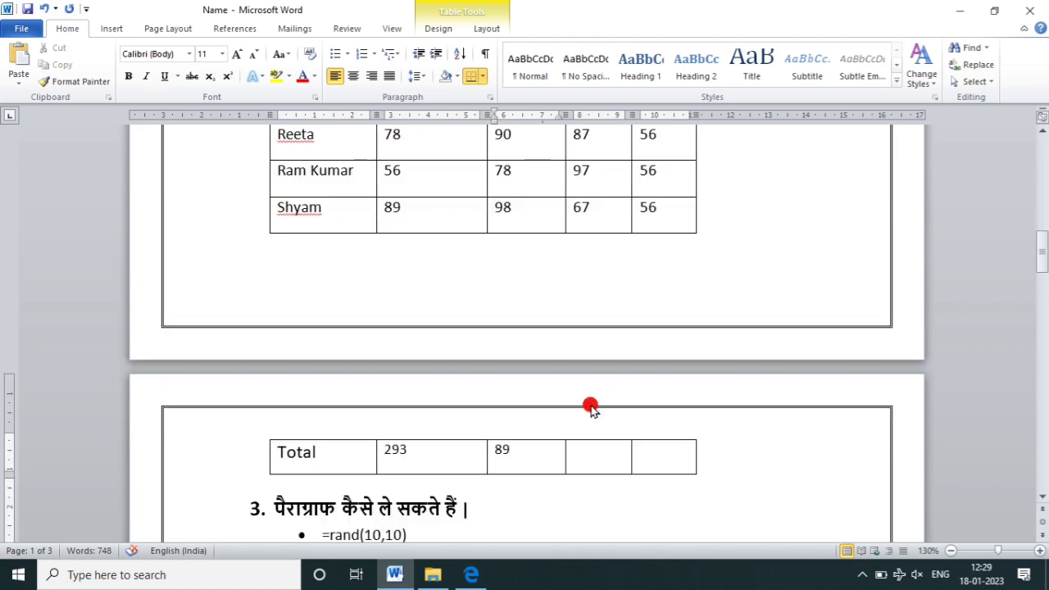
scroll(590, 410, down, 3)
Change the English Total field from average to max(above) so it updates to 98
click(534, 320)
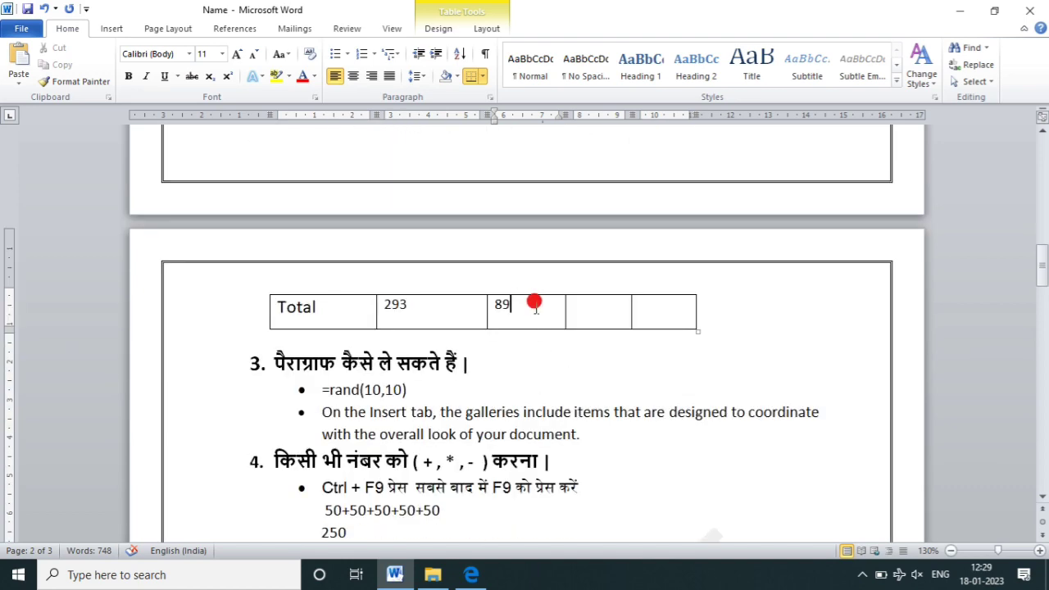
key(shift+F9)
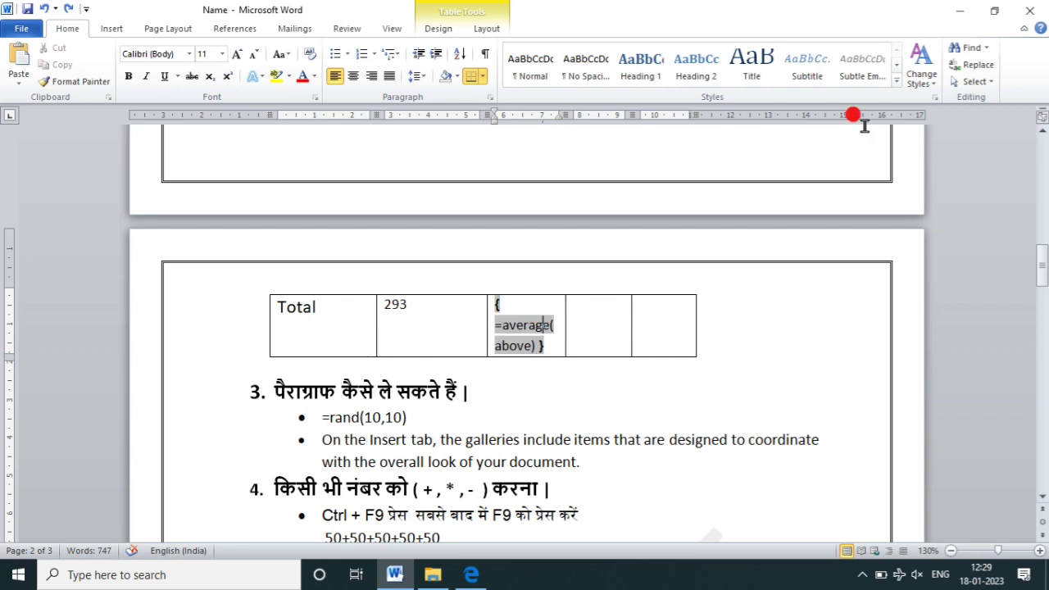
key(BackSpace)
key(BackSpace)
key(BackSpace)
key(BackSpace)
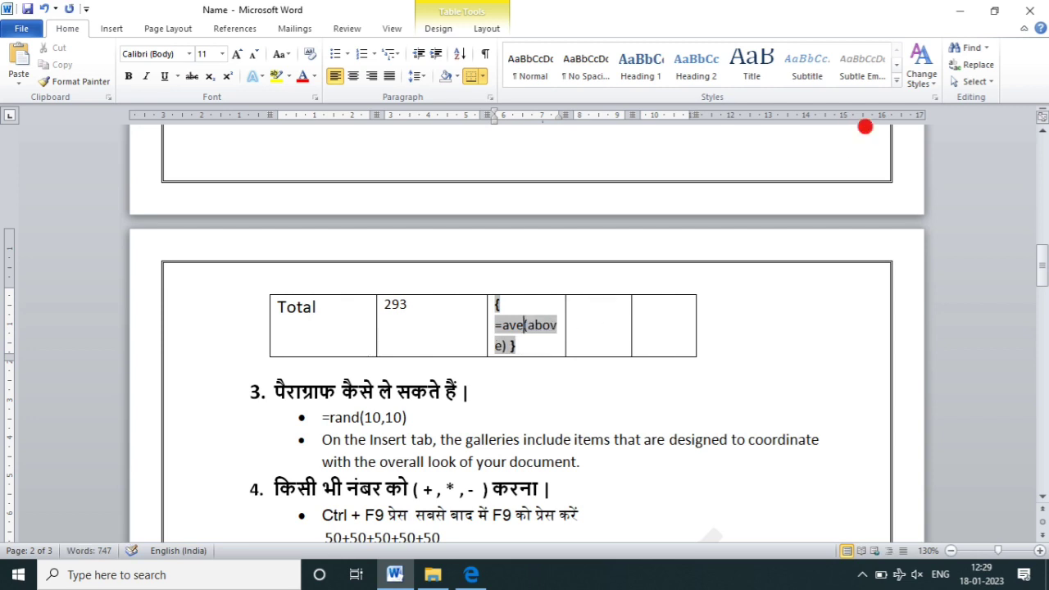
key(BackSpace)
key(BackSpace)
key(BackSpace)
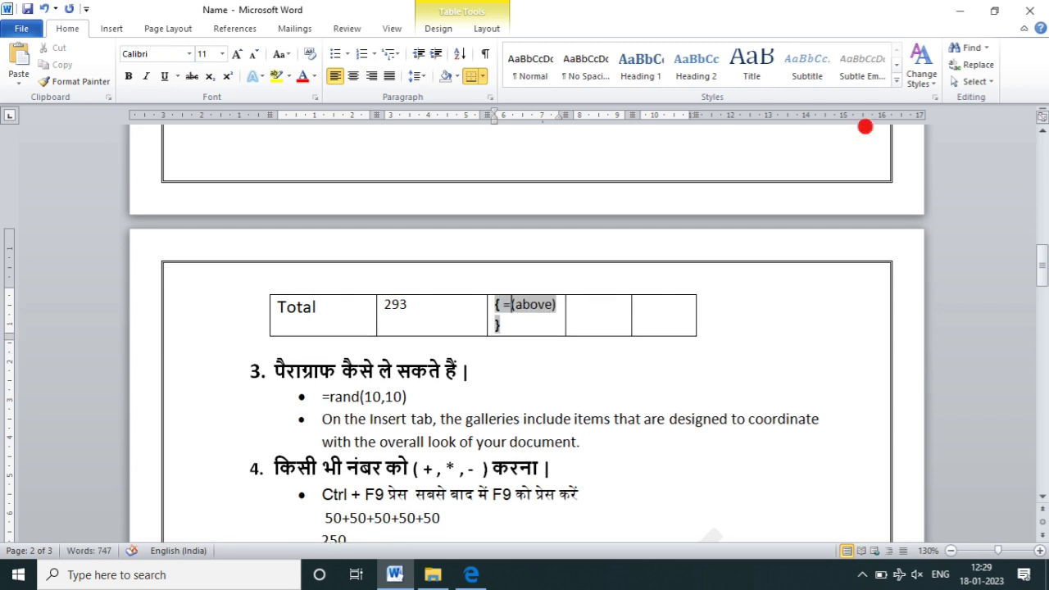
text(max)
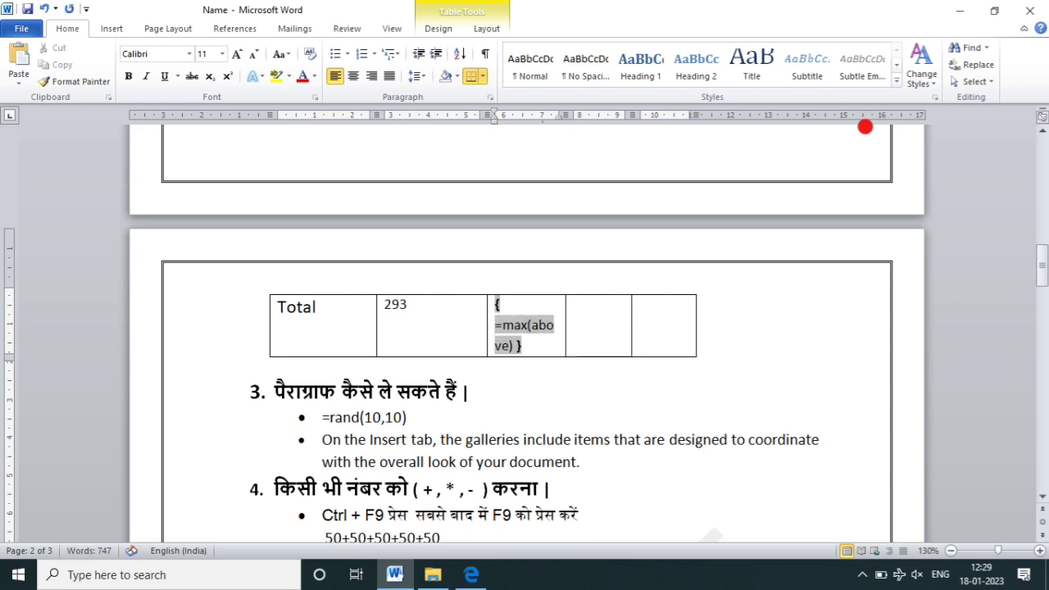
key(F9)
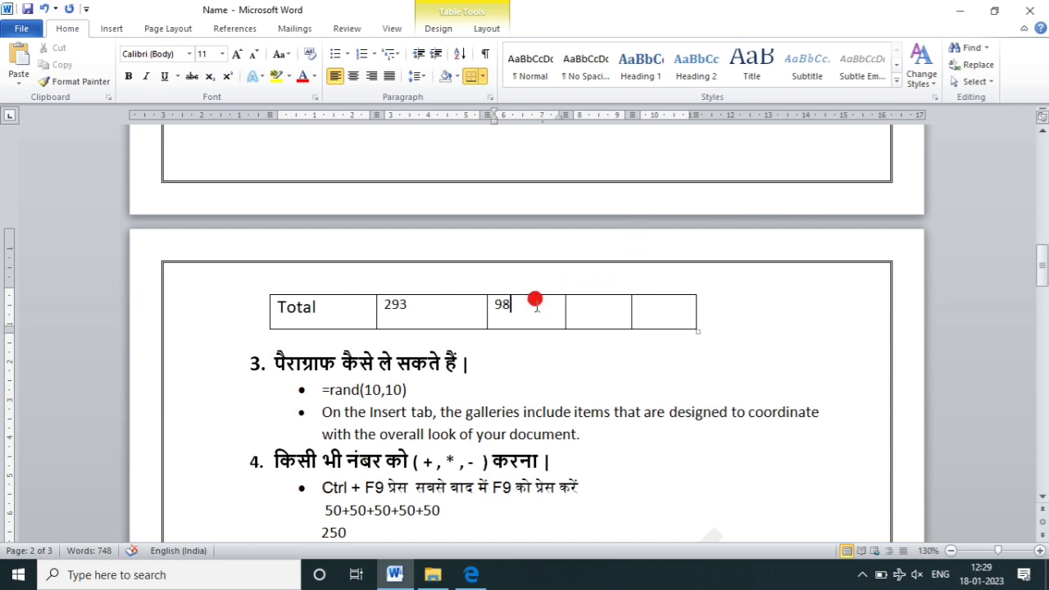
scroll(529, 323, up, 5)
click(508, 213)
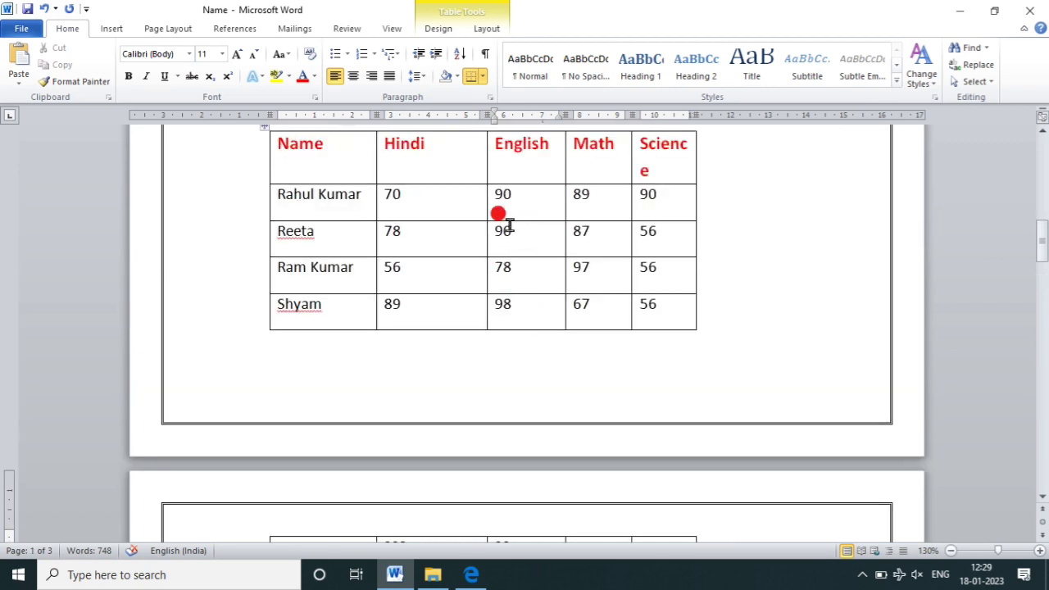
scroll(530, 369, down, 3)
scroll(530, 328, down, 3)
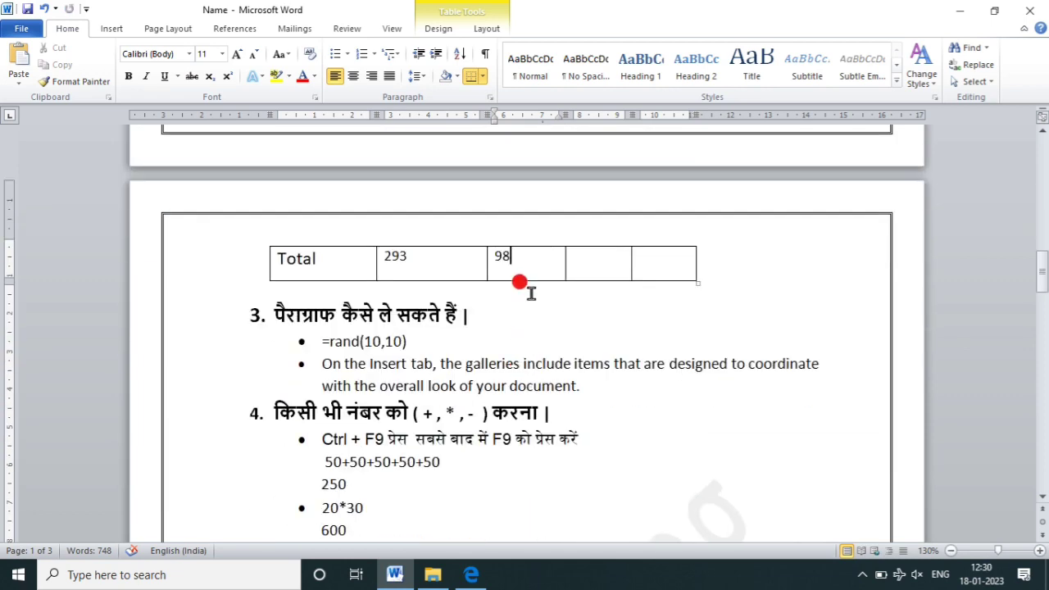
Change the English Total field from max to min(above) so it updates to 78
key(shift+F9)
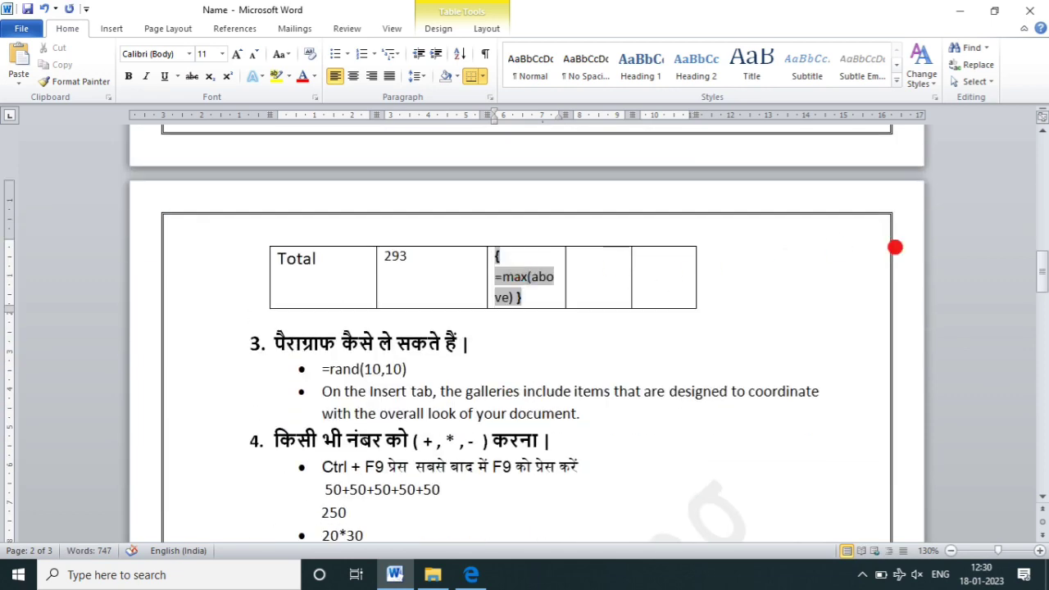
key(BackSpace)
key(BackSpace)
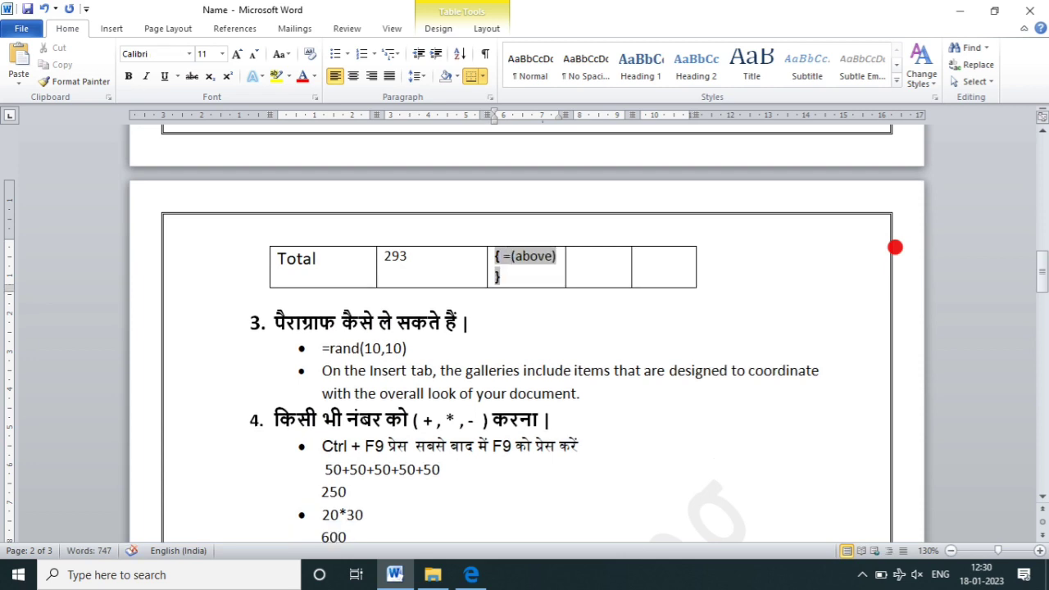
text(min)
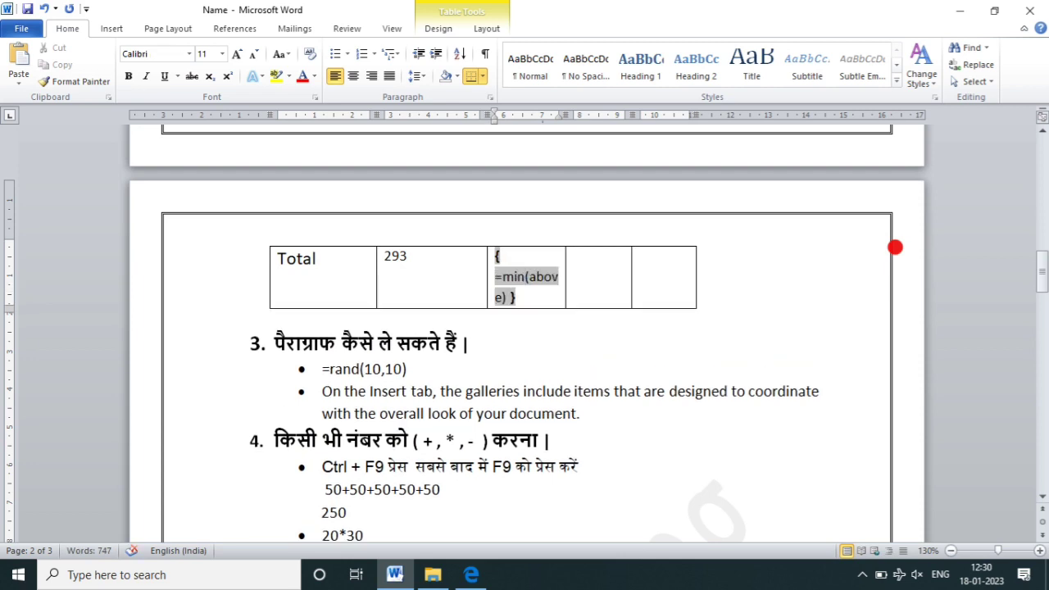
key(F9)
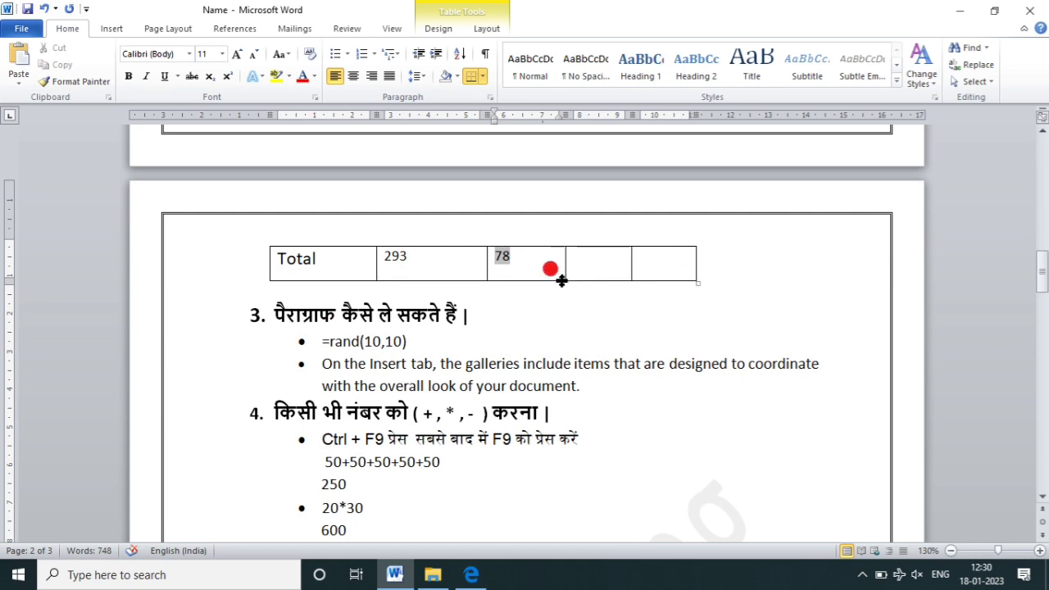
Scroll up to confirm 78 is the lowest English mark, then scroll back down
scroll(524, 286, up, 2)
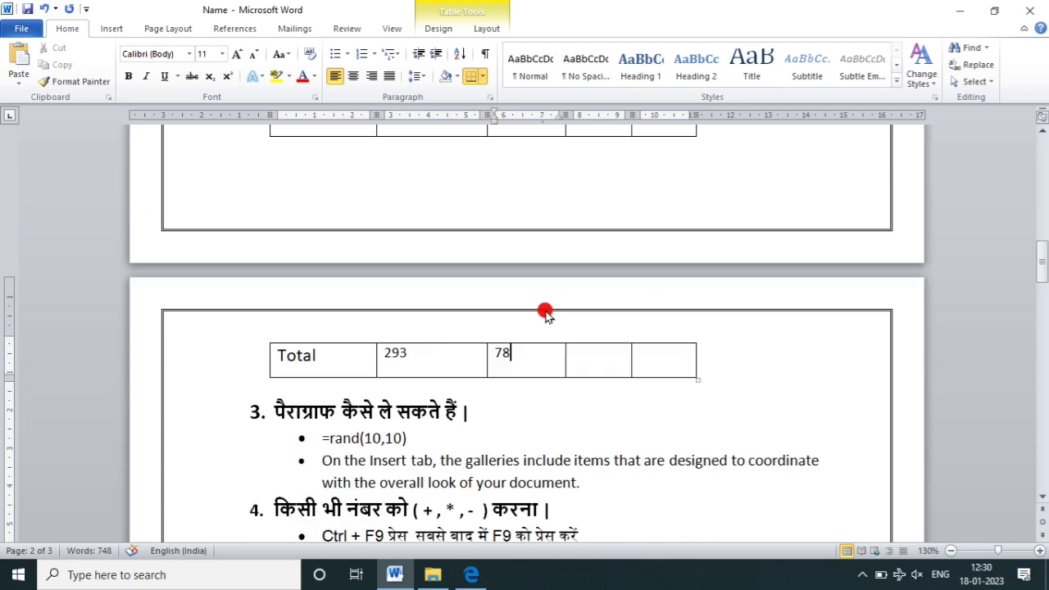
scroll(541, 307, up, 3)
scroll(524, 303, up, 2)
click(501, 365)
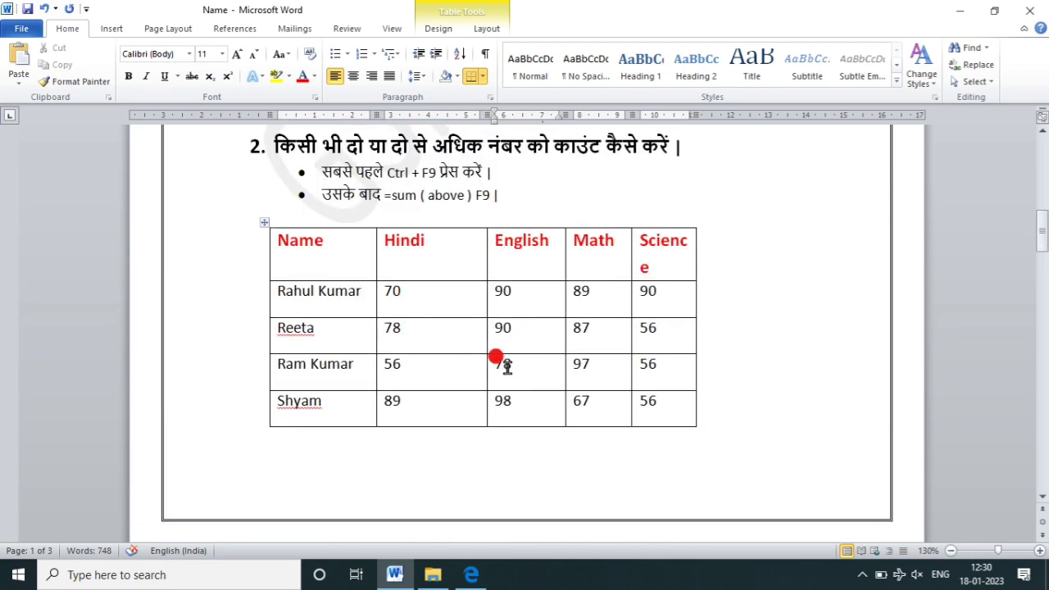
scroll(512, 371, down, 2)
scroll(525, 372, down, 3)
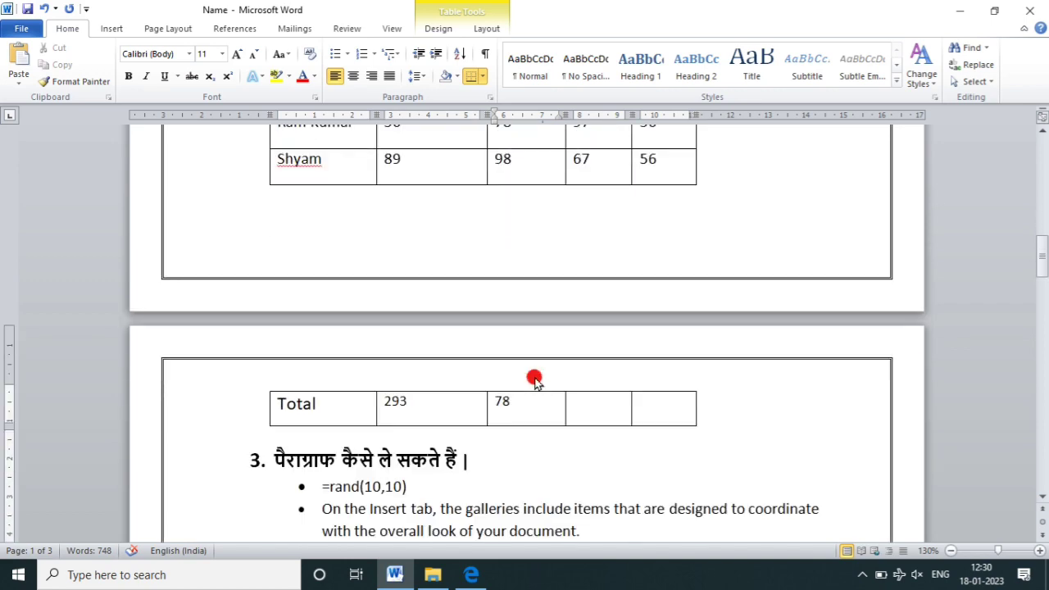
scroll(532, 375, down, 2)
scroll(505, 484, down, 2)
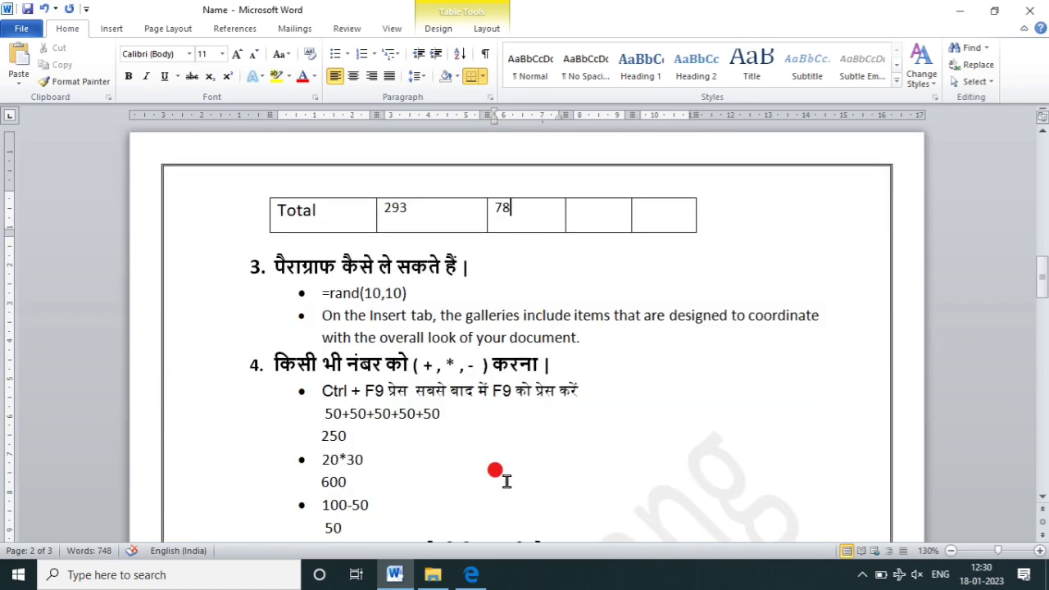
scroll(450, 451, down, 2)
scroll(434, 439, down, 3)
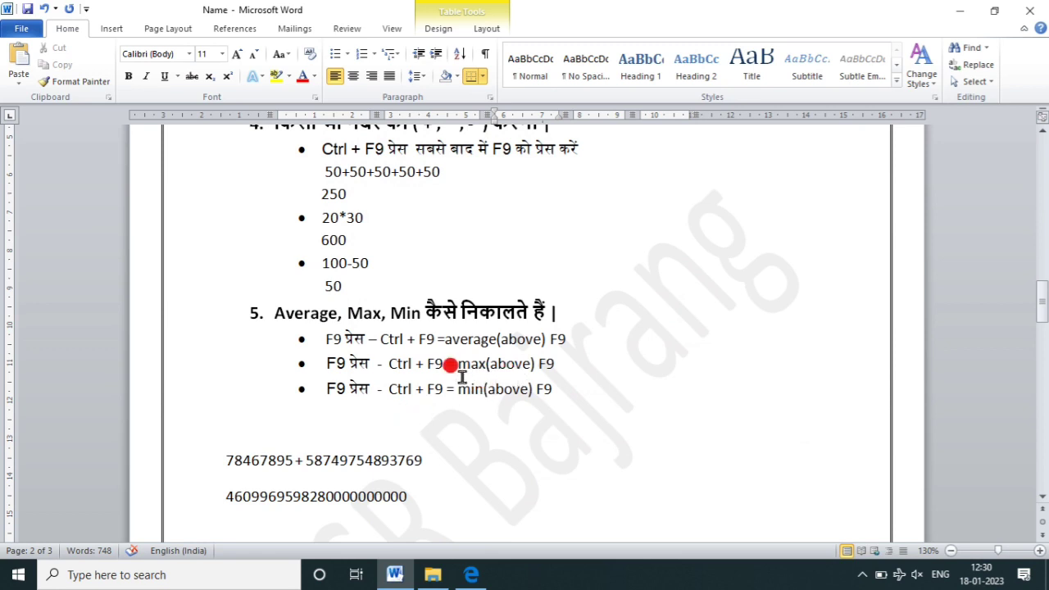
Switch to Name.pdf in Edge and draw red ink arcs around page 2's Average, Max, Min formulas
click(473, 573)
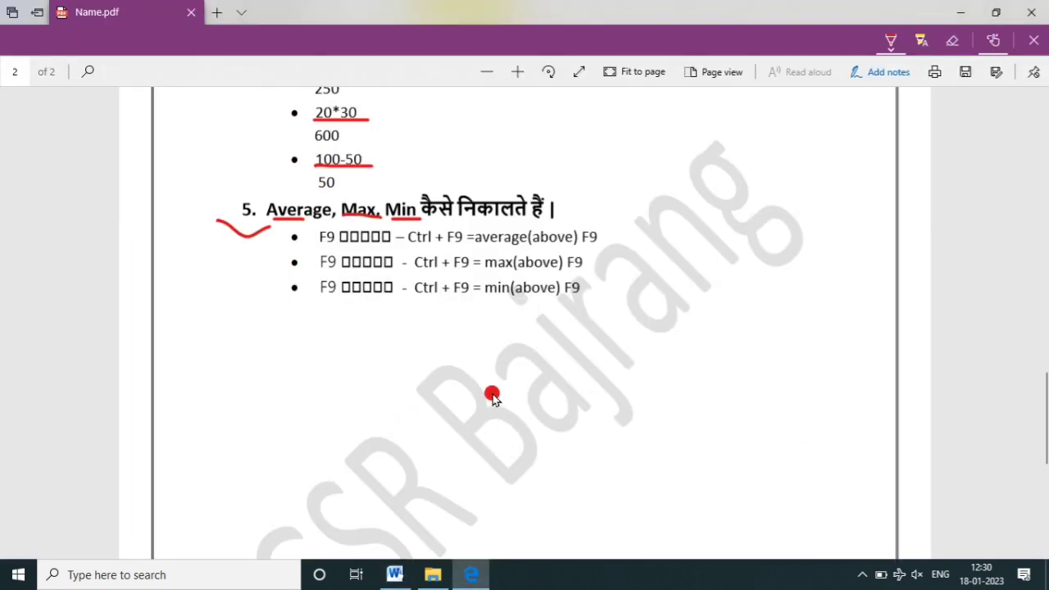
mouse_move(326, 375)
mouse_down()
mouse_move(348, 385)
mouse_move(637, 154)
mouse_up()
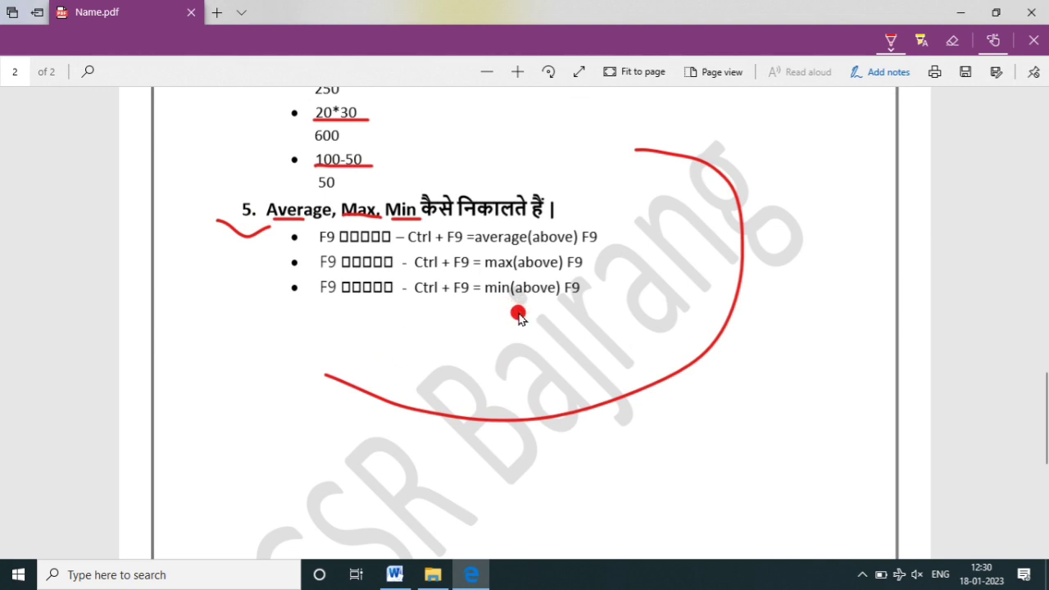
mouse_move(483, 310)
mouse_down()
mouse_move(577, 190)
mouse_move(517, 173)
mouse_up()
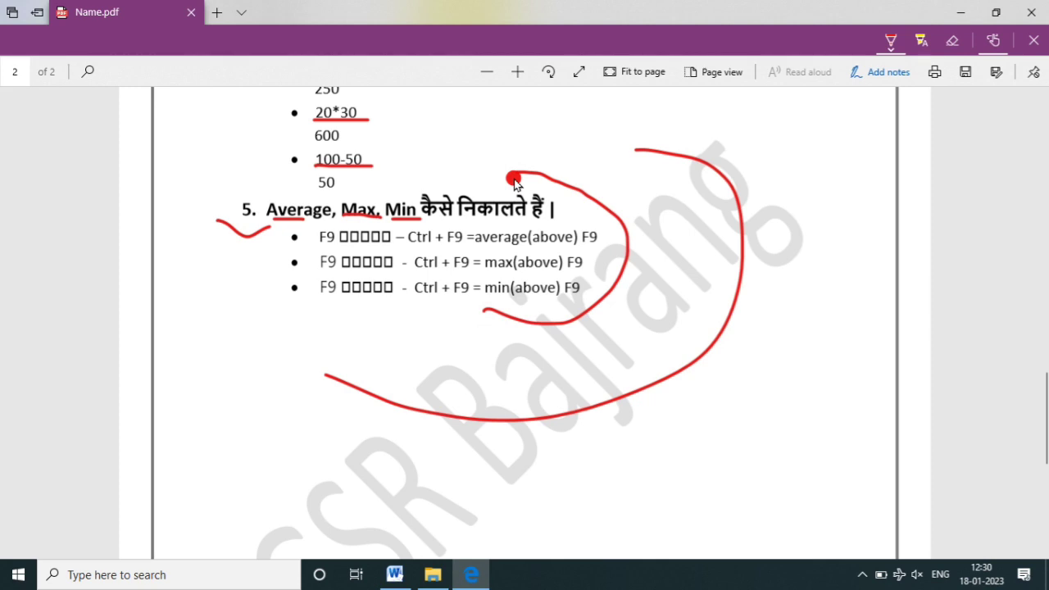
mouse_move(546, 162)
mouse_down()
mouse_move(594, 382)
mouse_move(584, 385)
mouse_up()
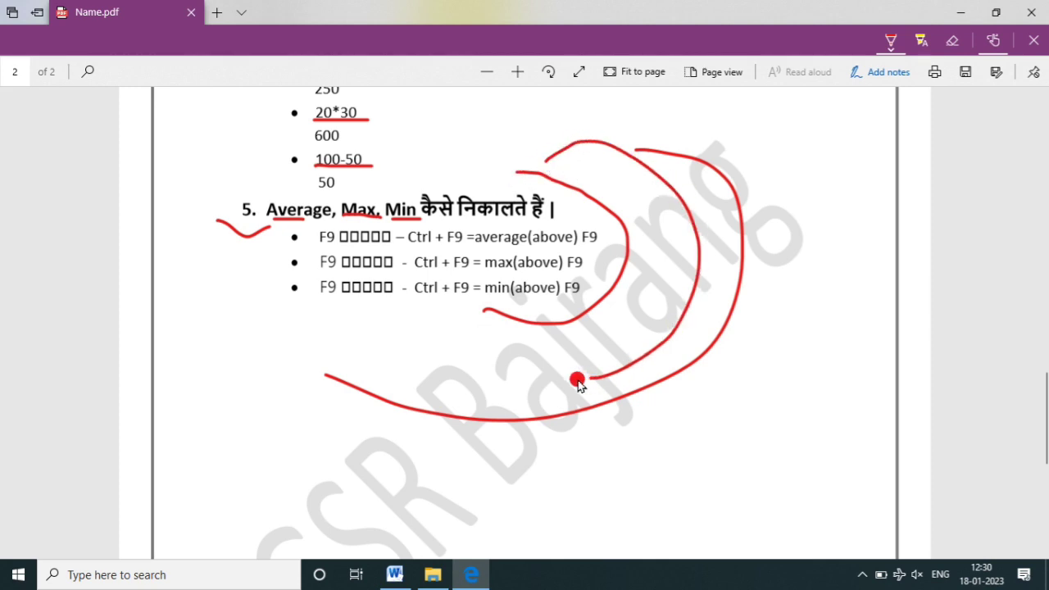
drag(607, 407, 735, 490)
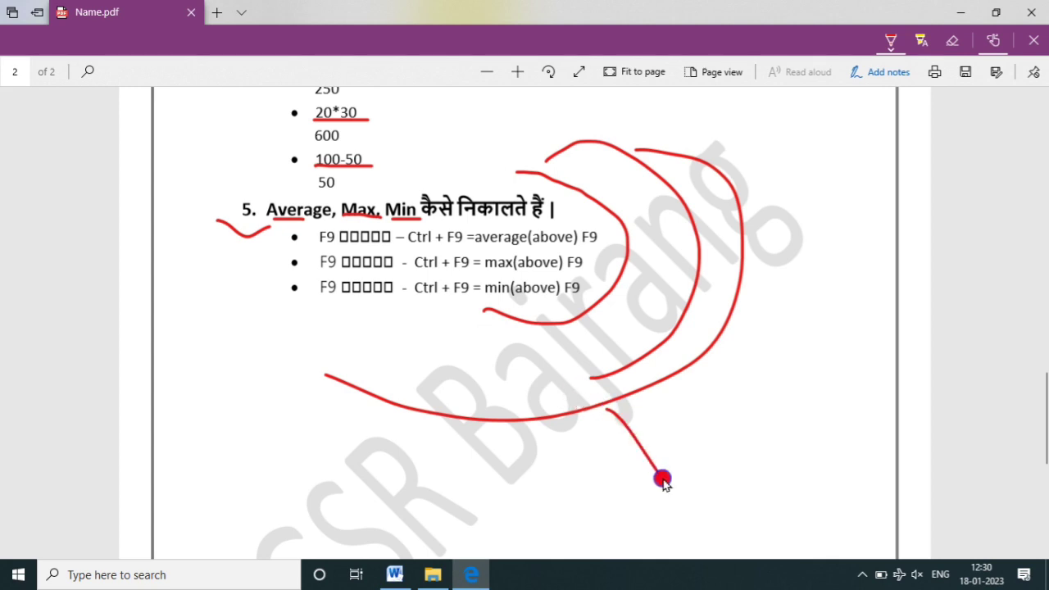